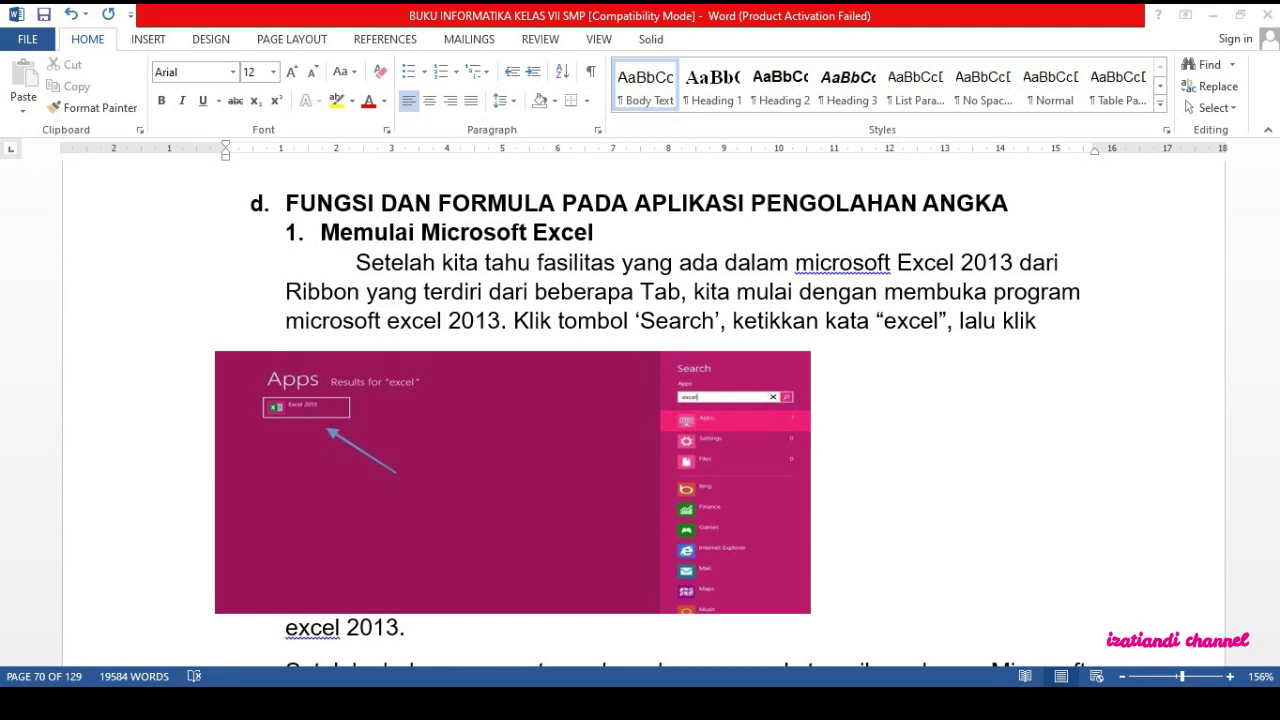
- Search Windows for "excel", launch Excel 2013 with a blank workbook, and close it again
click(150, 703)
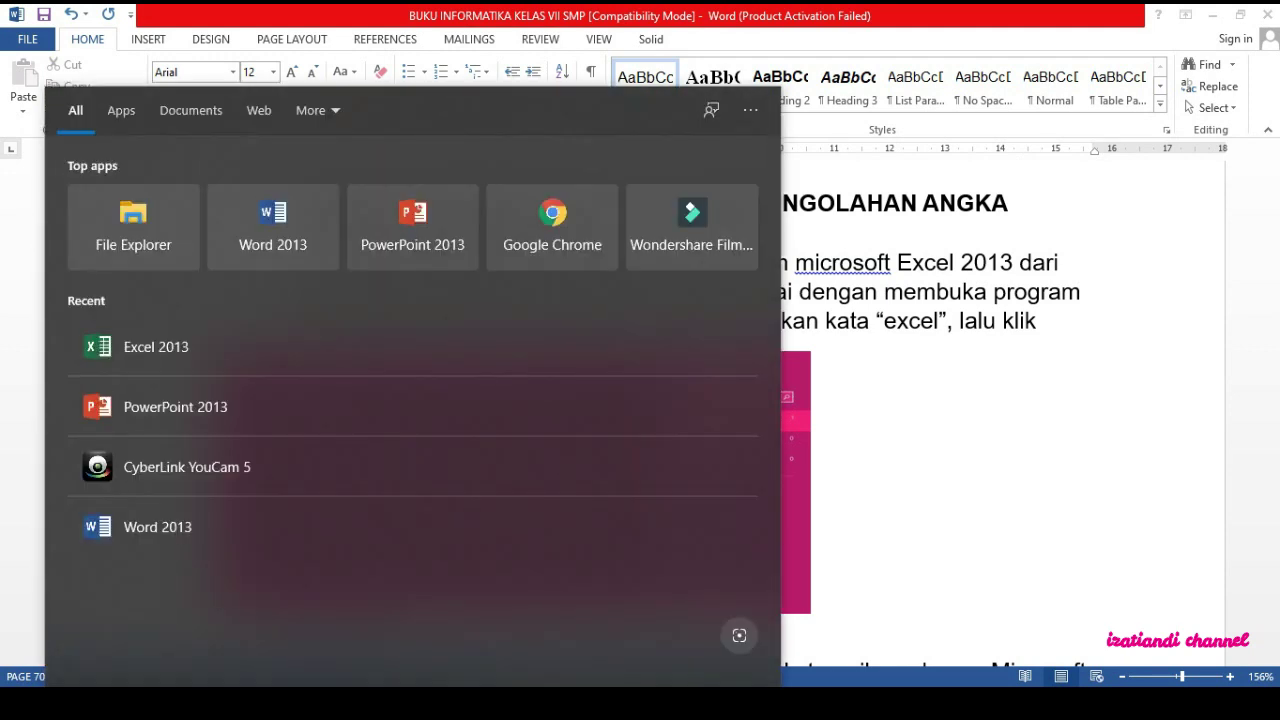
text(excel)
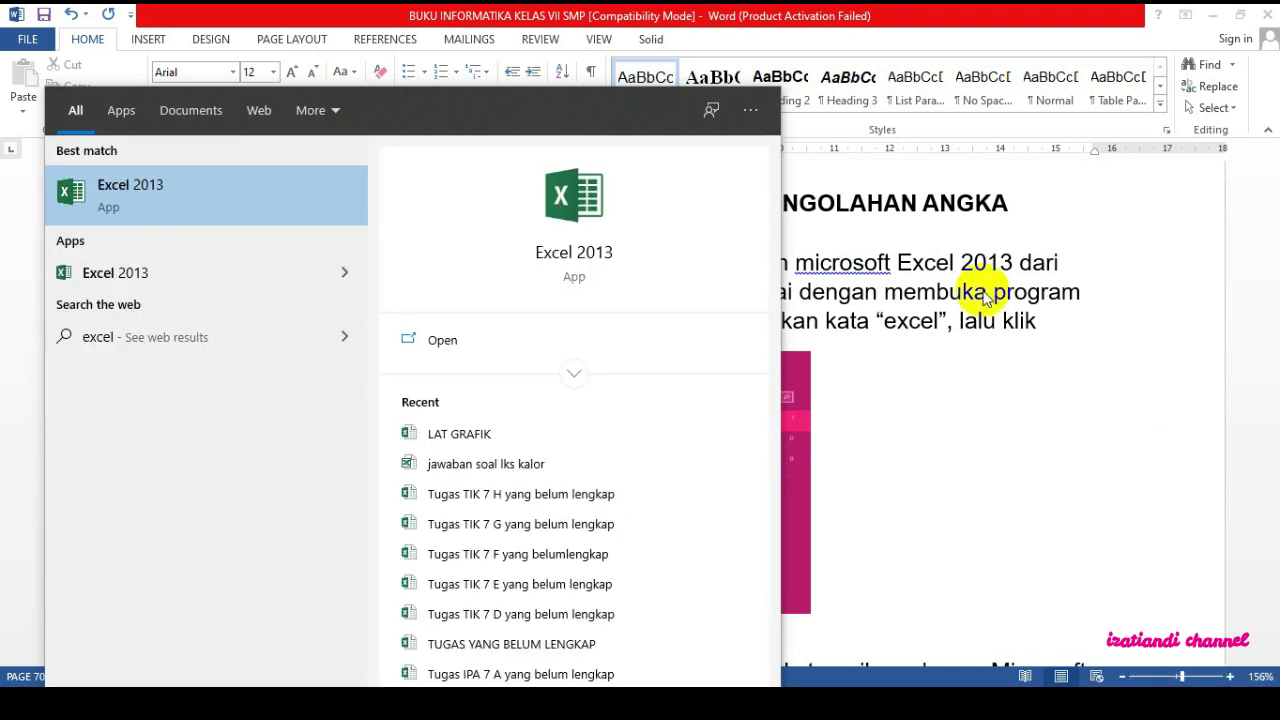
click(143, 195)
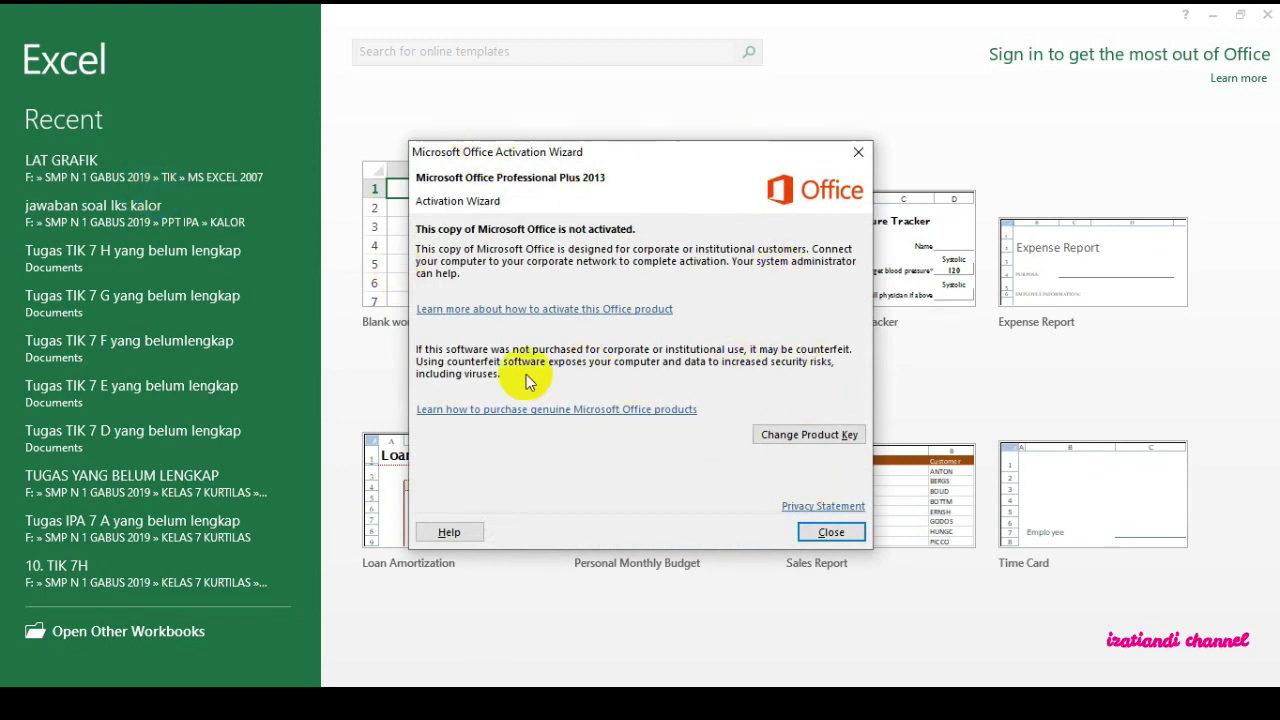
click(828, 531)
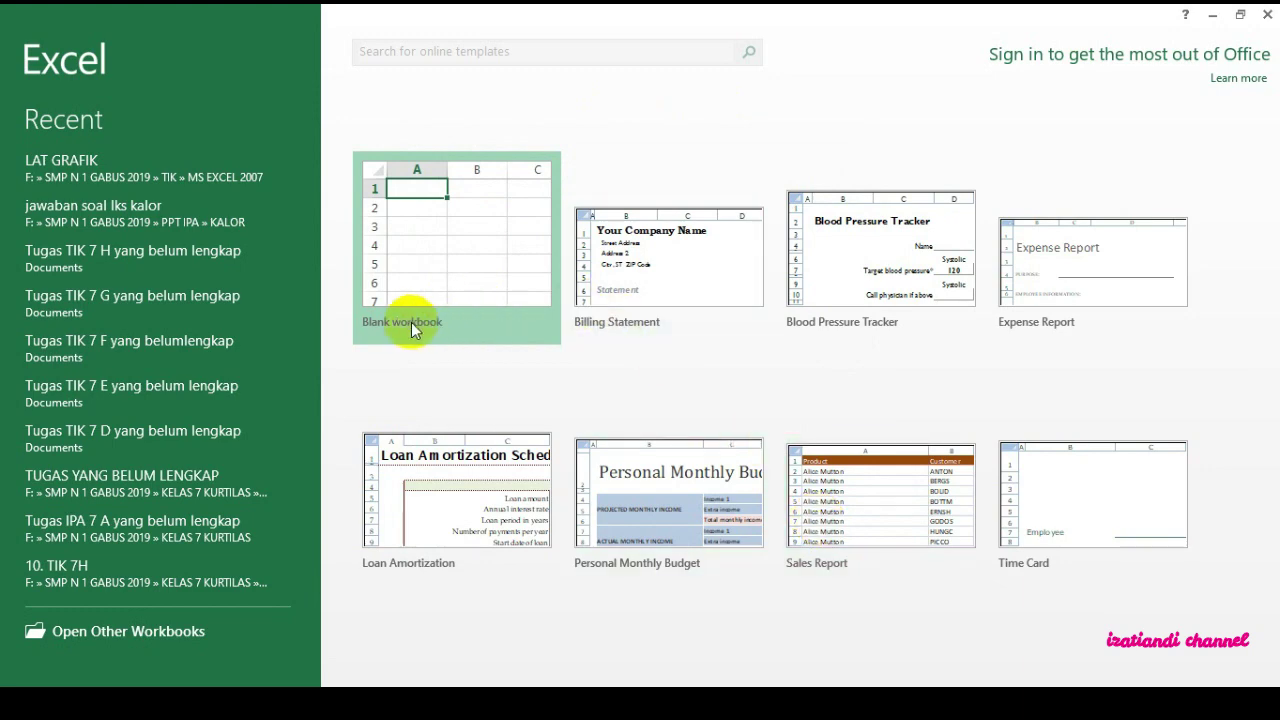
click(447, 283)
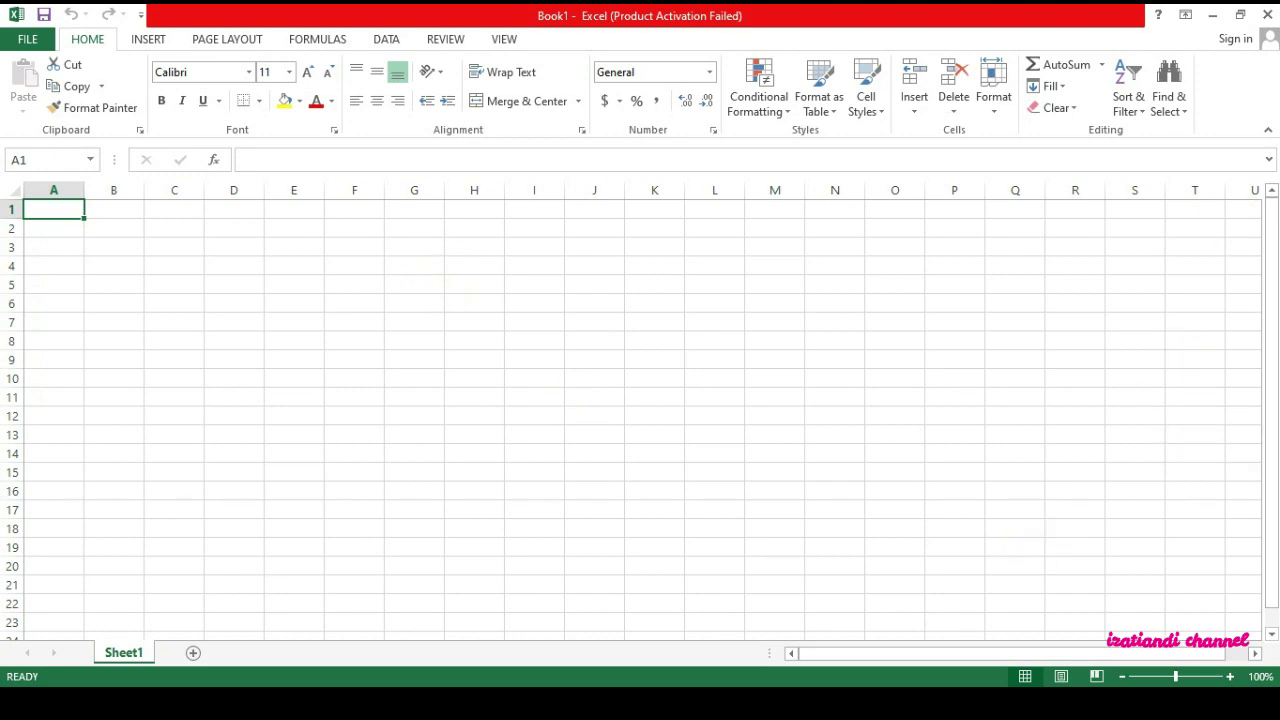
click(1268, 18)
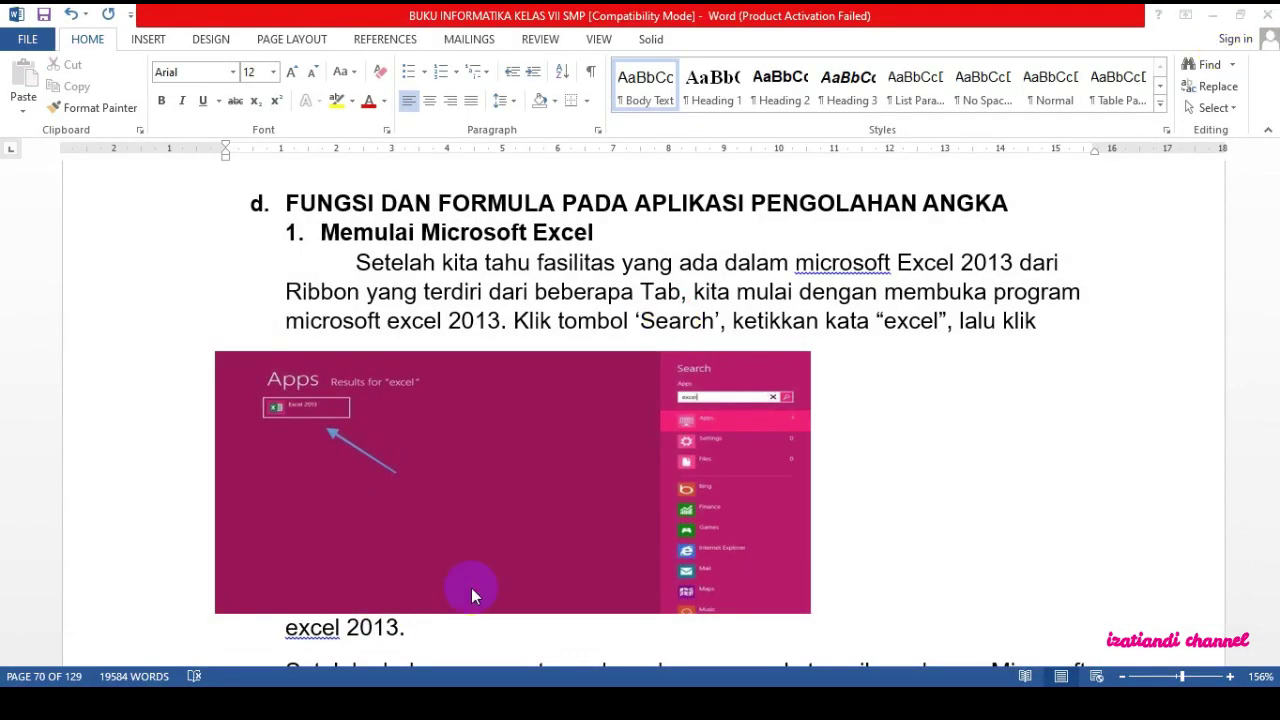
- Minimize the Word document, launch Excel 2013 from the desktop with a blank workbook, and close it again
click(1210, 18)
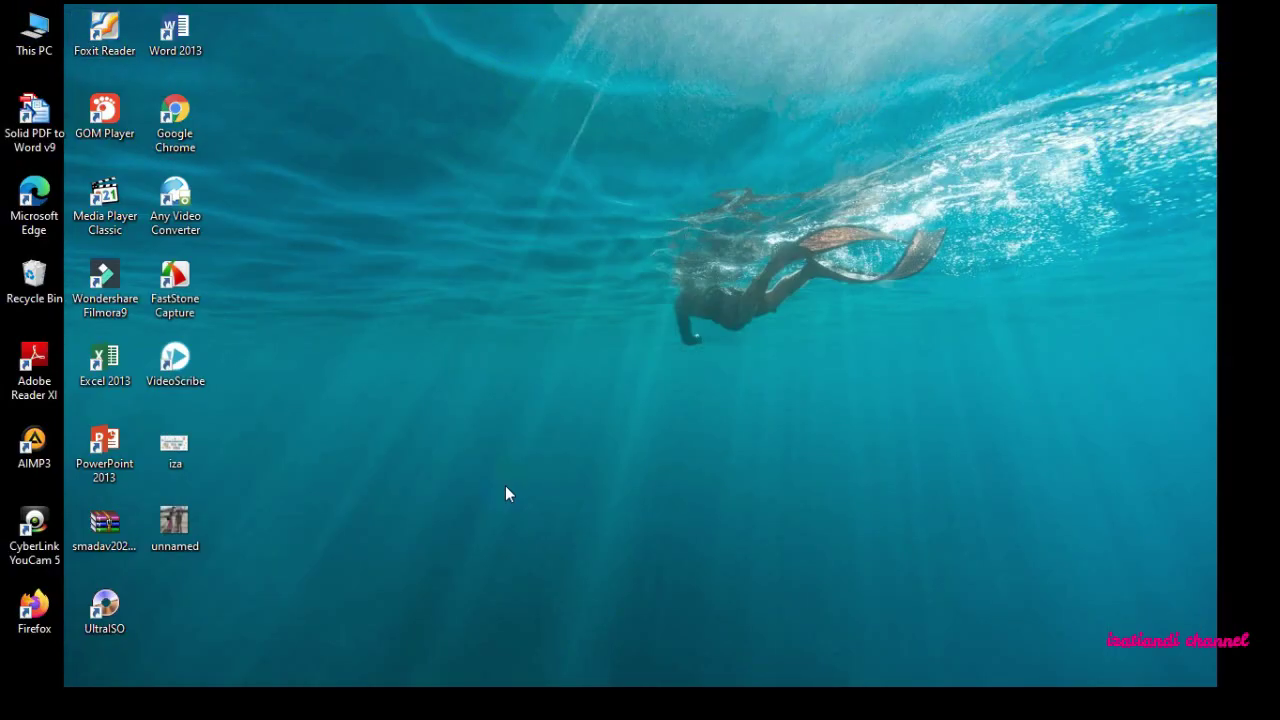
double_click(107, 370)
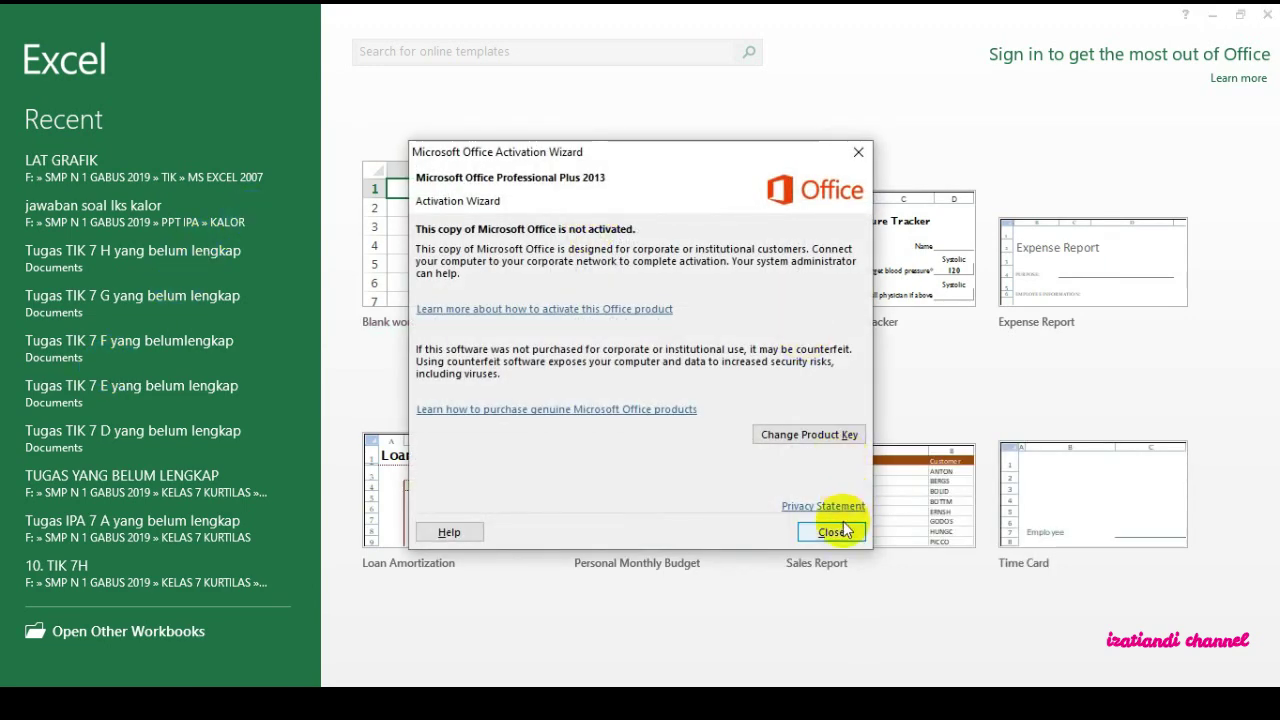
click(838, 525)
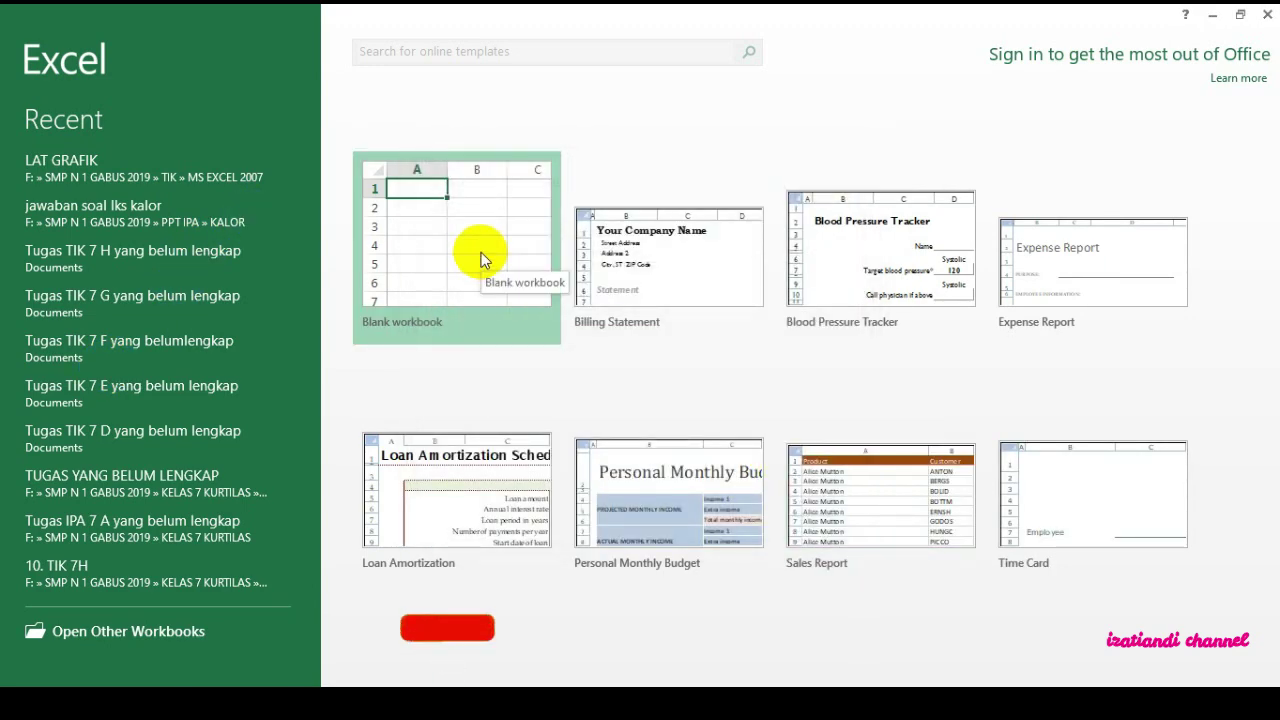
click(481, 252)
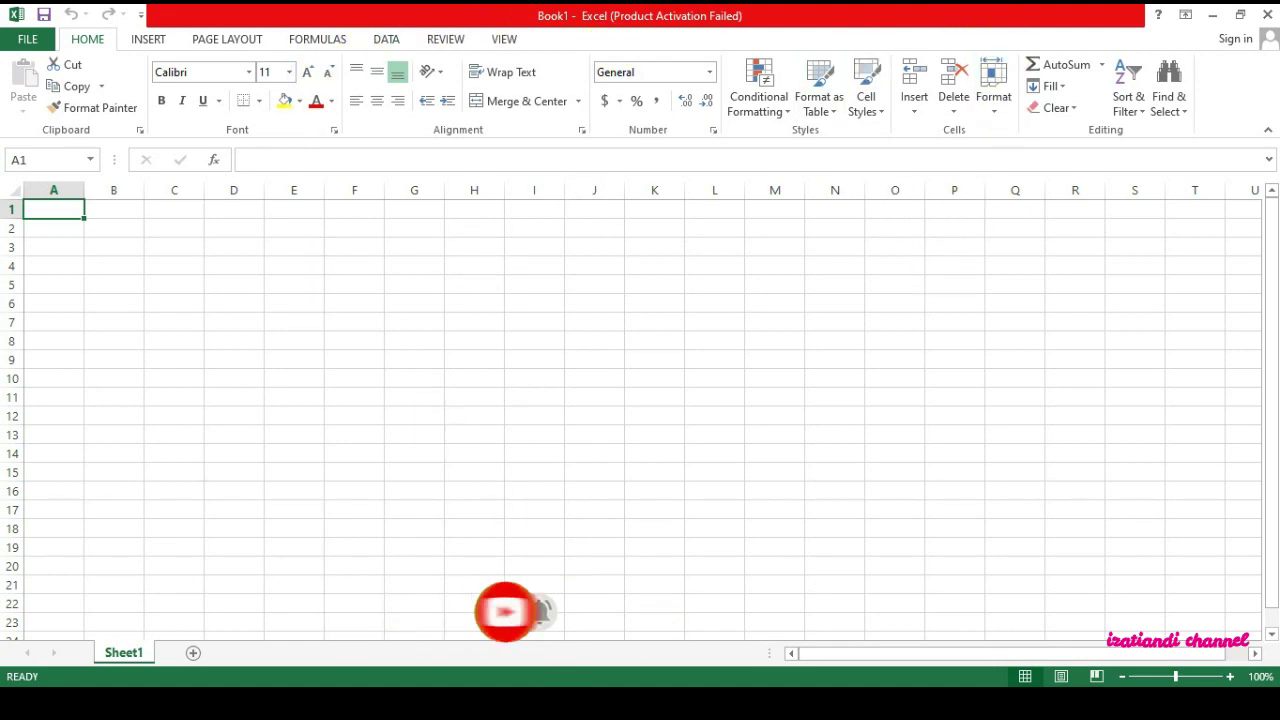
click(715, 436)
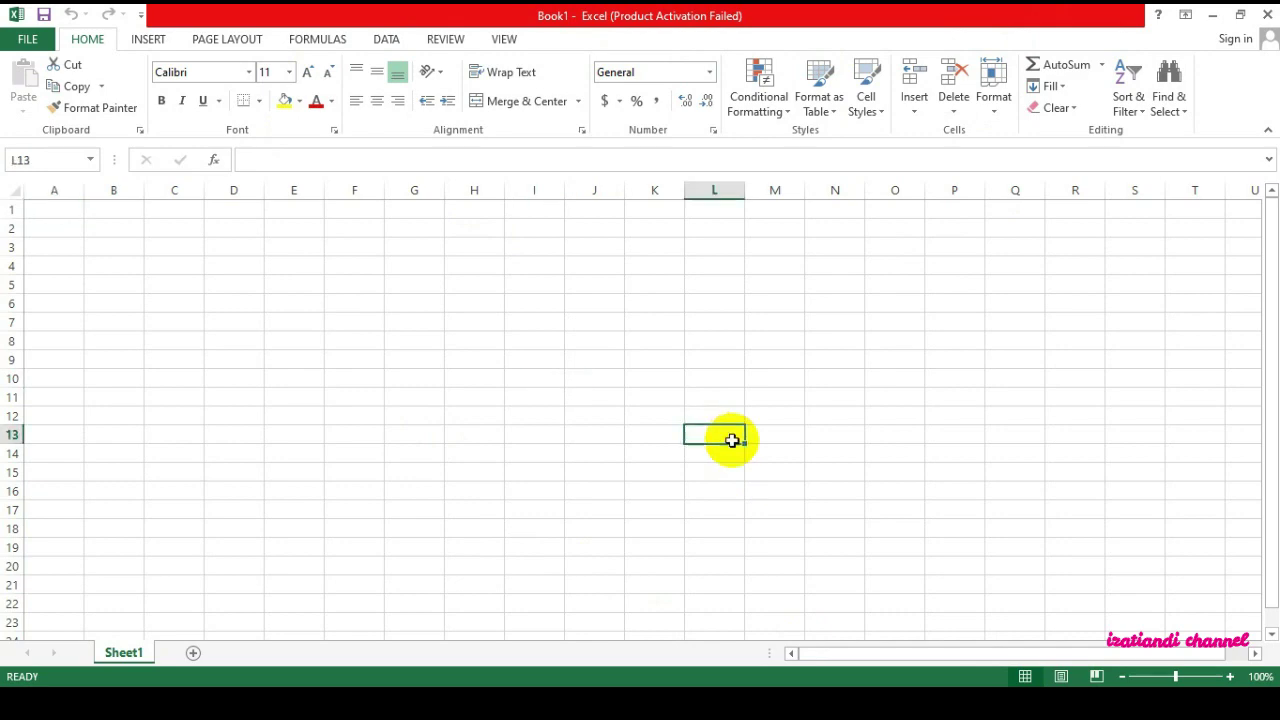
click(1268, 14)
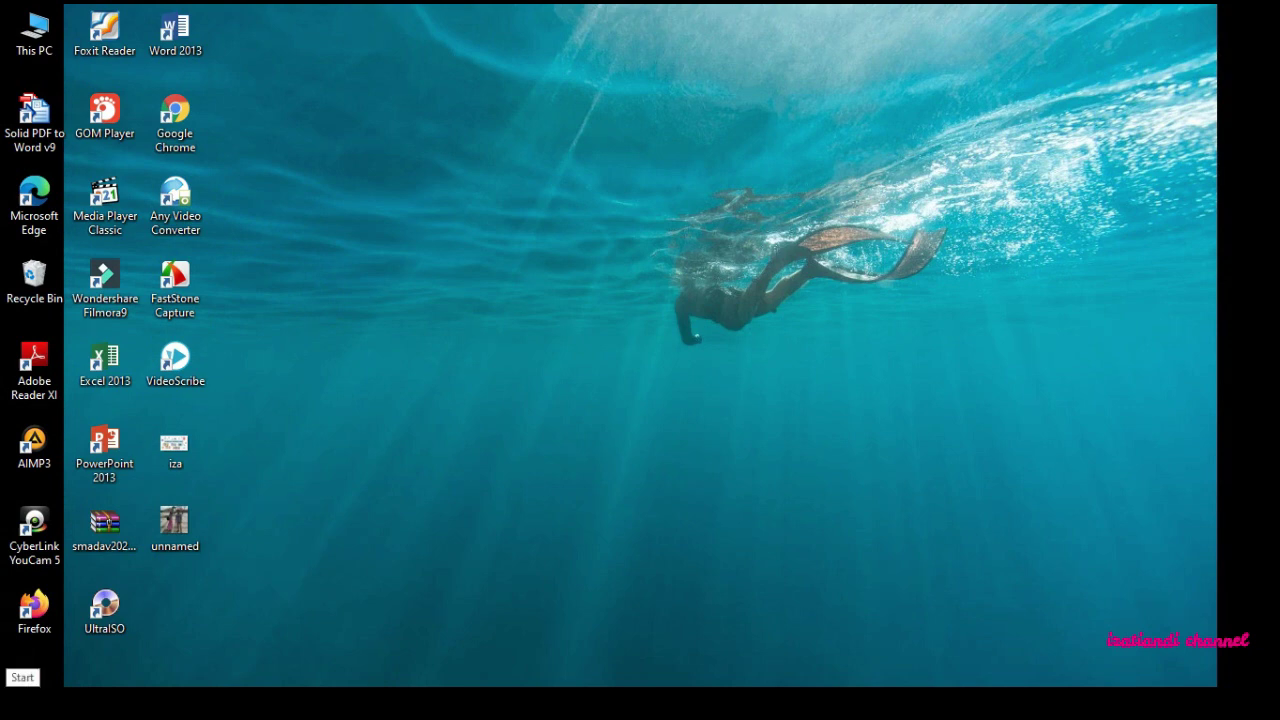
click(22, 704)
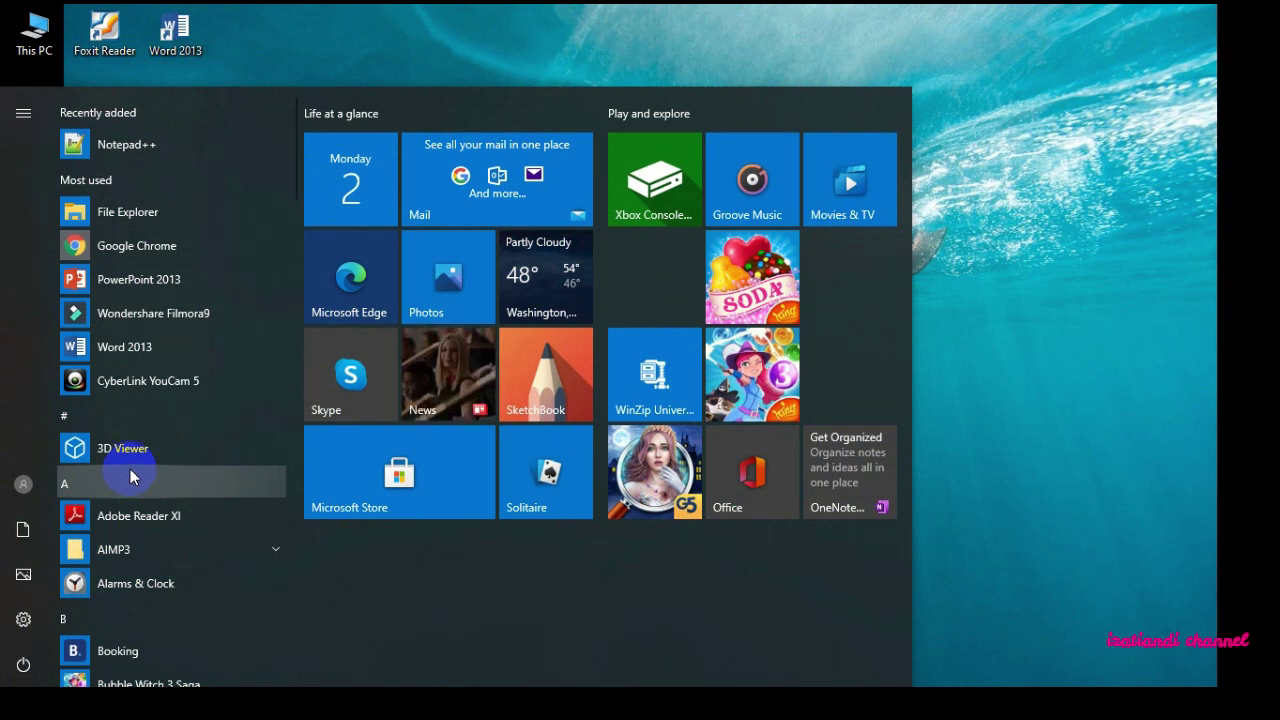
click(1125, 198)
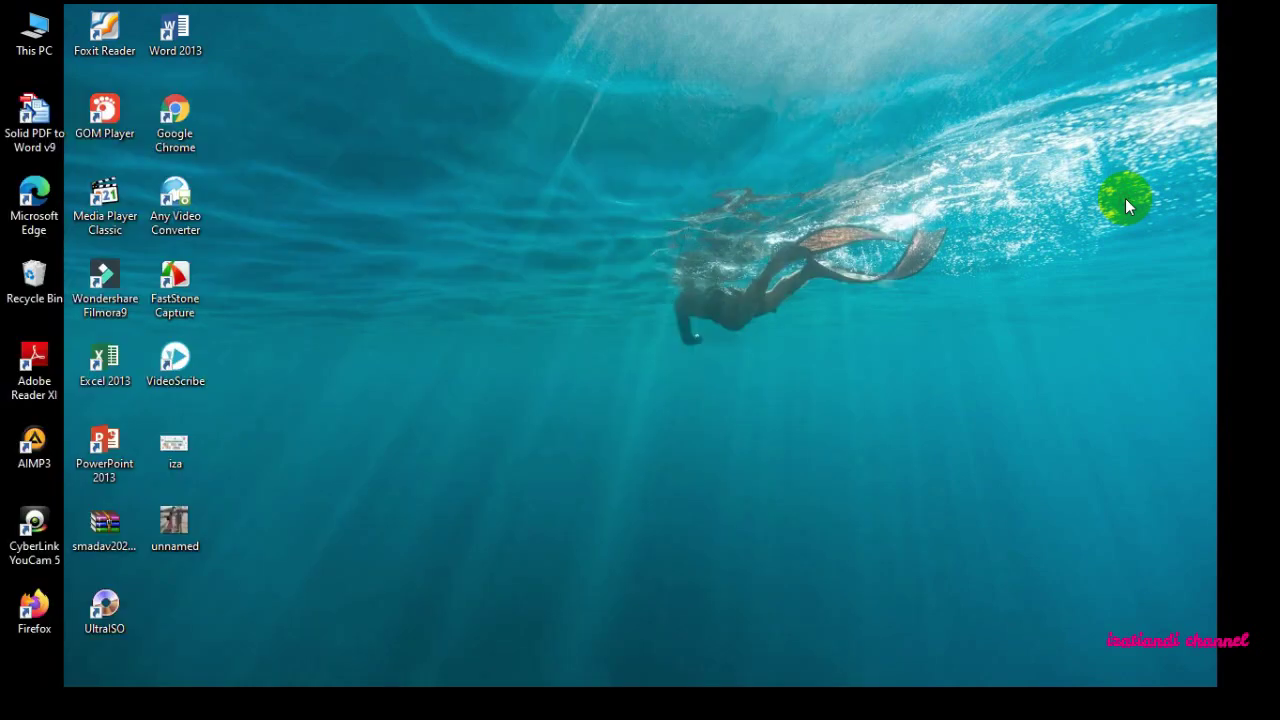
- Launch Excel 2013 from the desktop, dismiss the activation notice and create a blank workbook
double_click(119, 379)
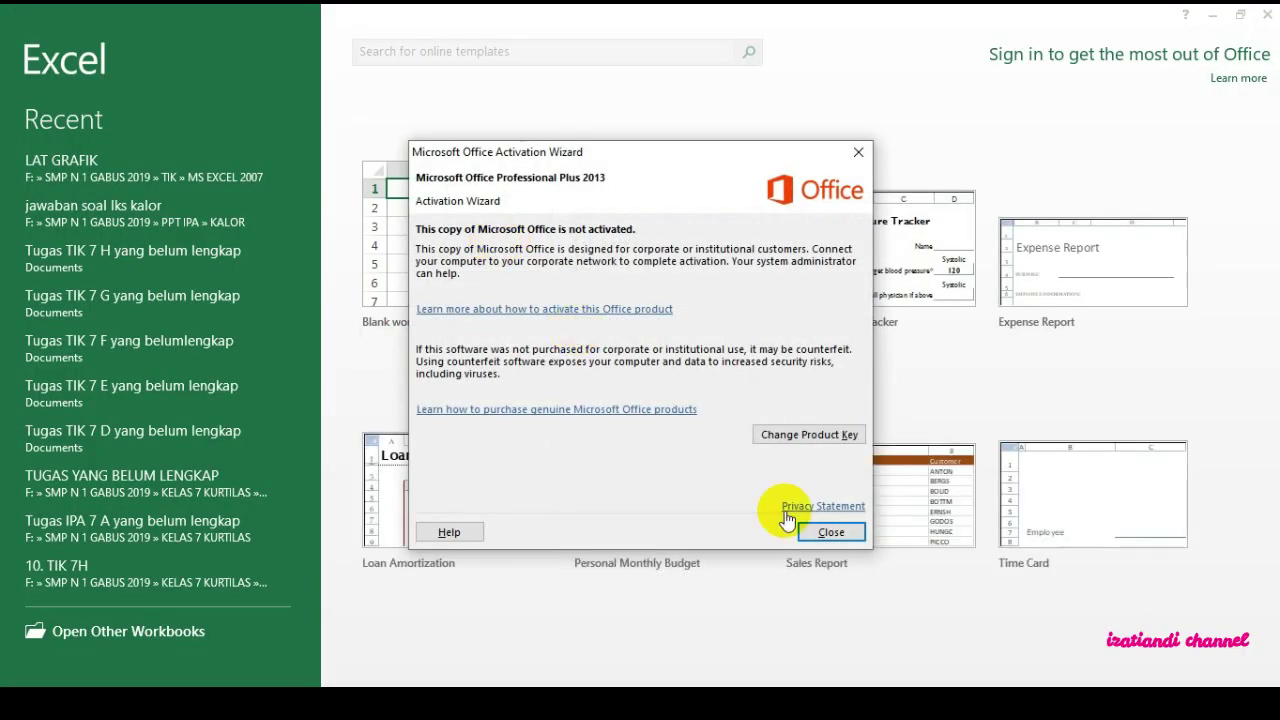
click(812, 527)
click(431, 277)
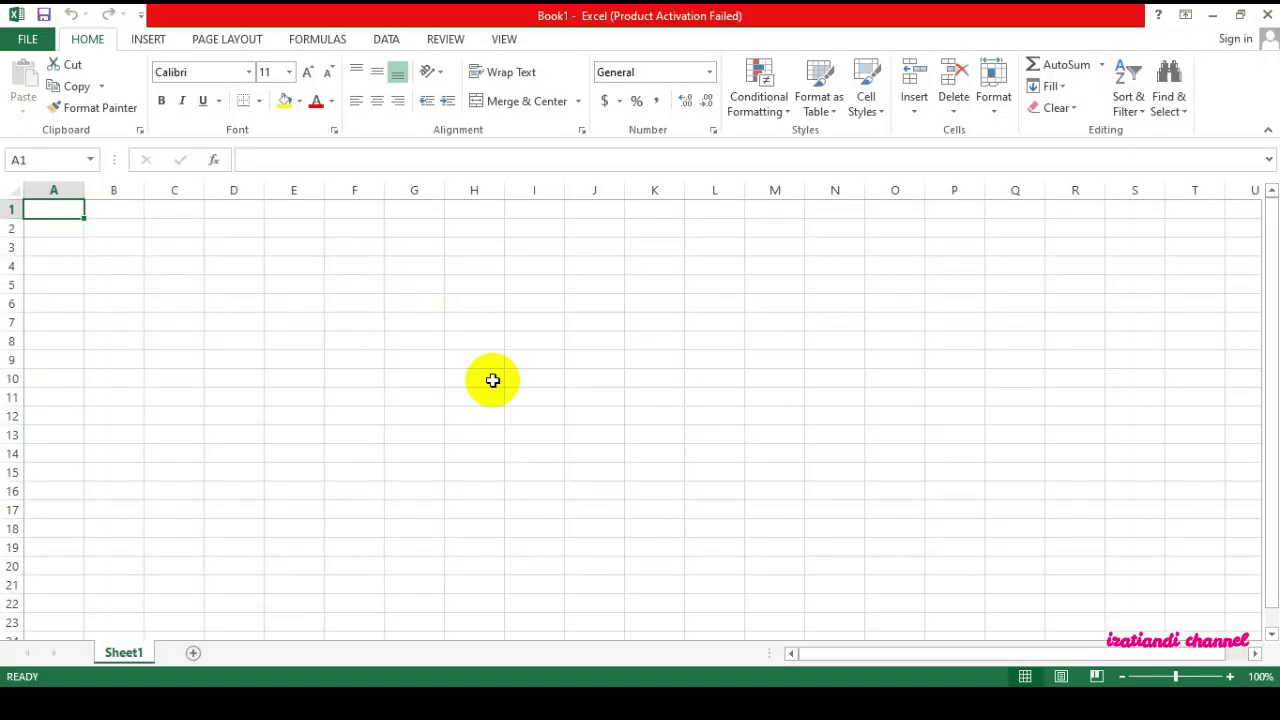
- Switch to the Word document, maximize its window and read section 2 on entering data in a worksheet
click(665, 704)
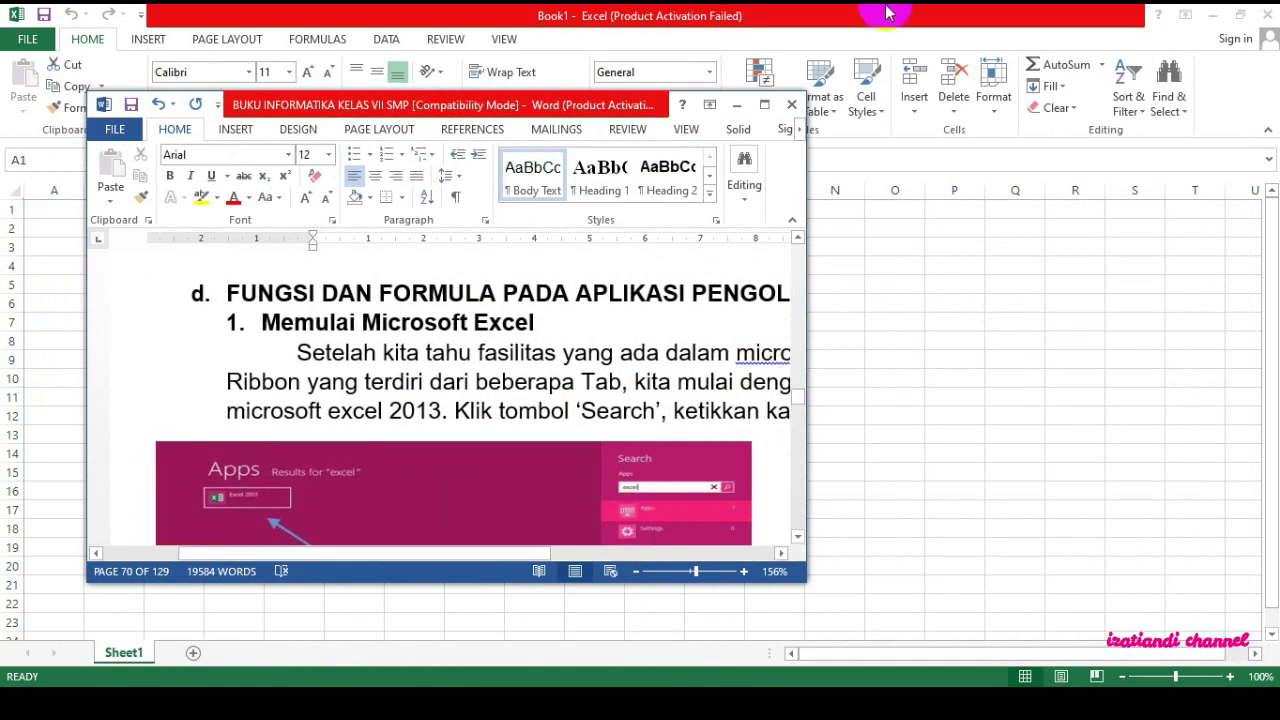
click(775, 108)
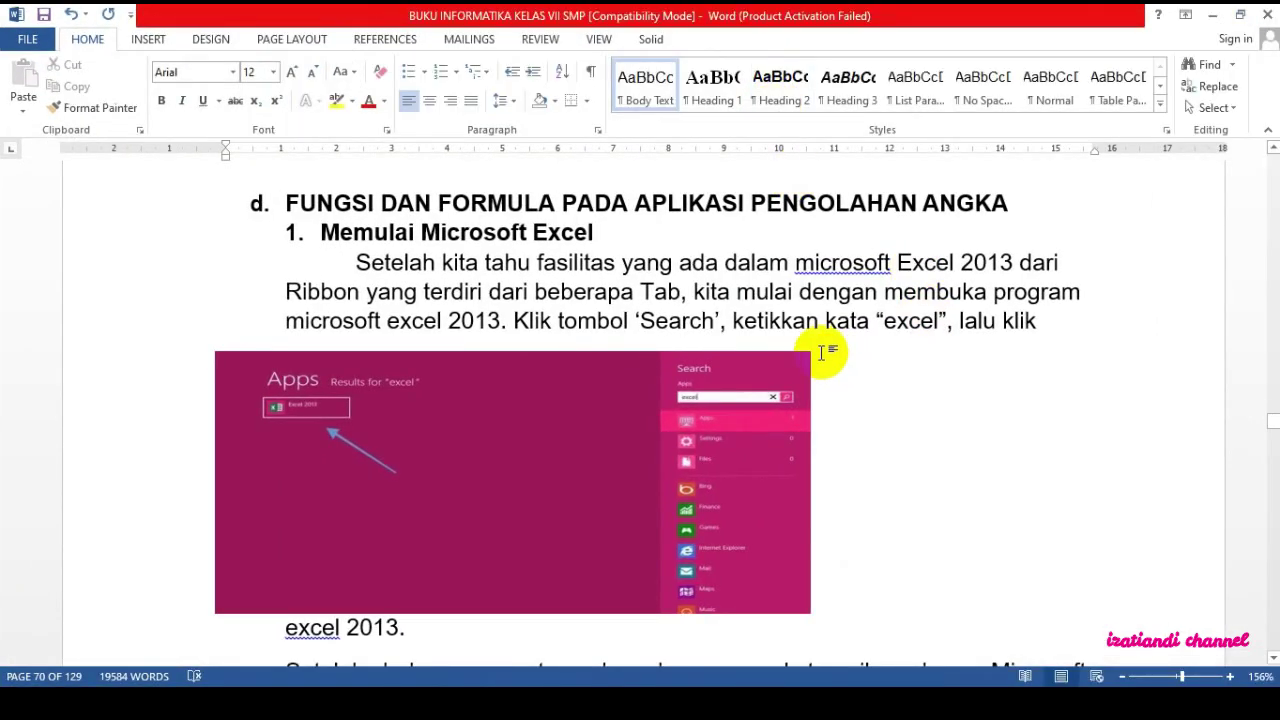
scroll(812, 352, down, 5)
scroll(812, 352, down, 6)
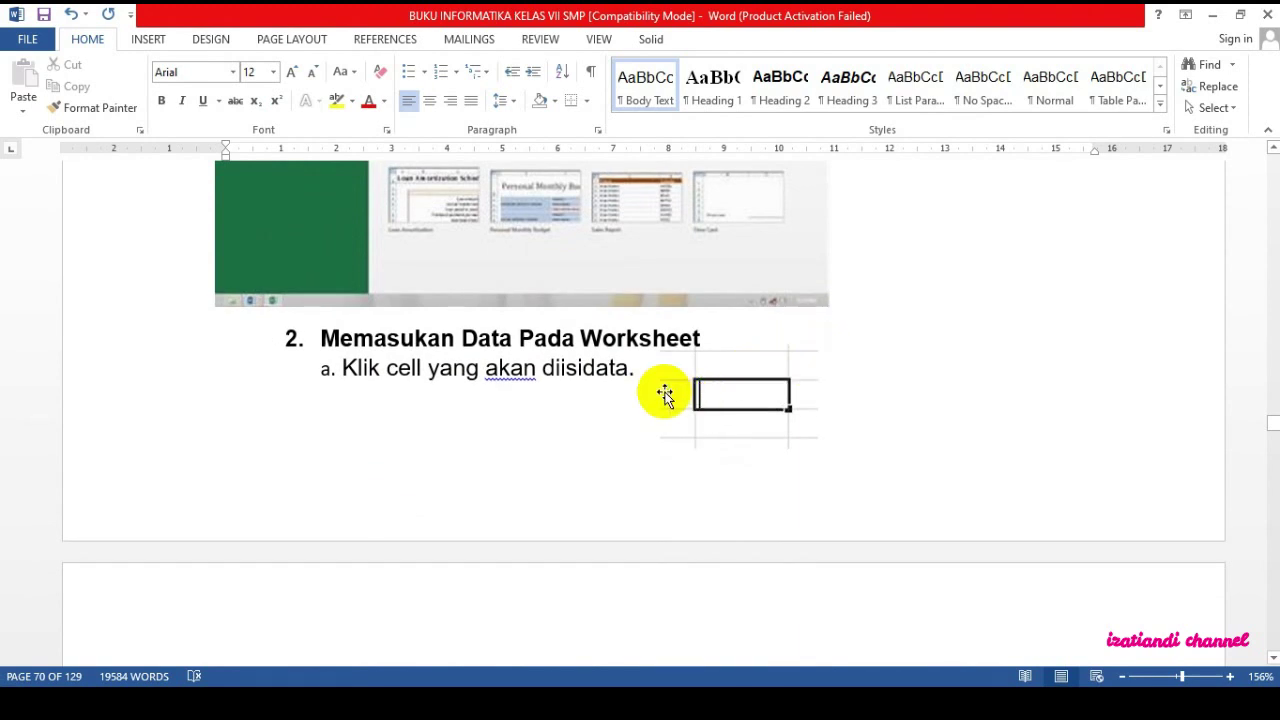
scroll(690, 390, down, 2)
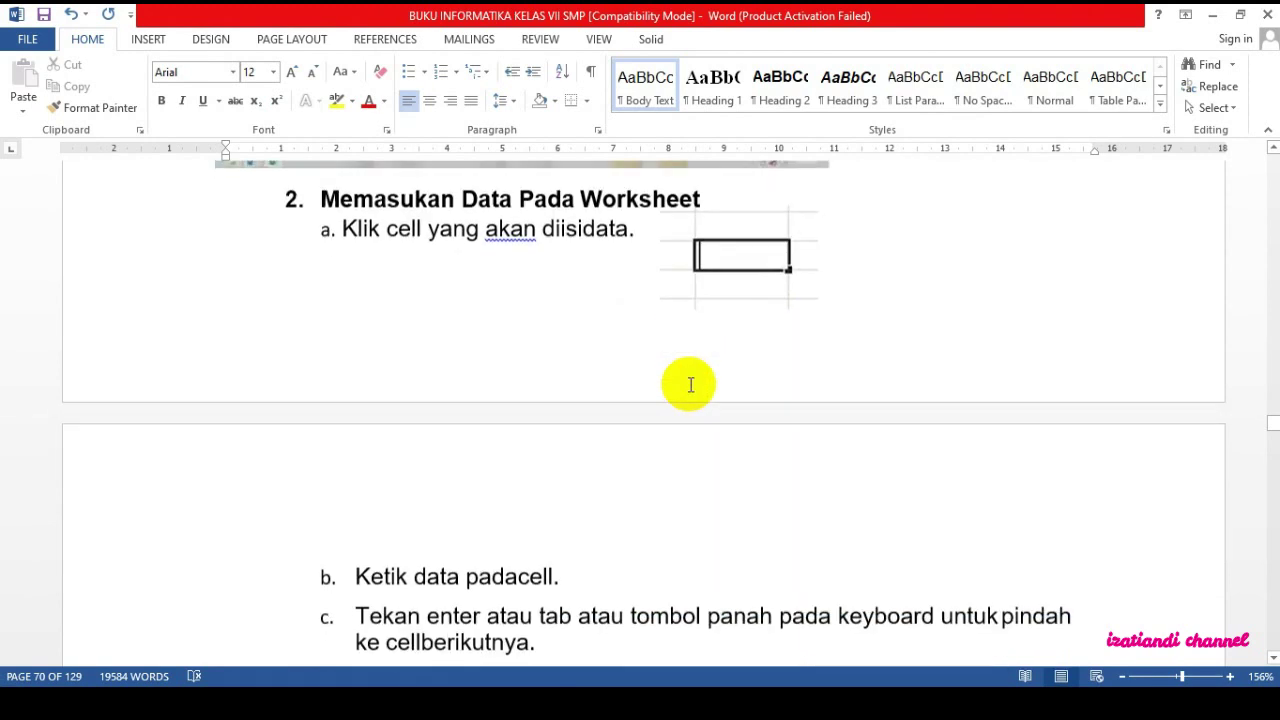
drag(344, 230, 370, 237)
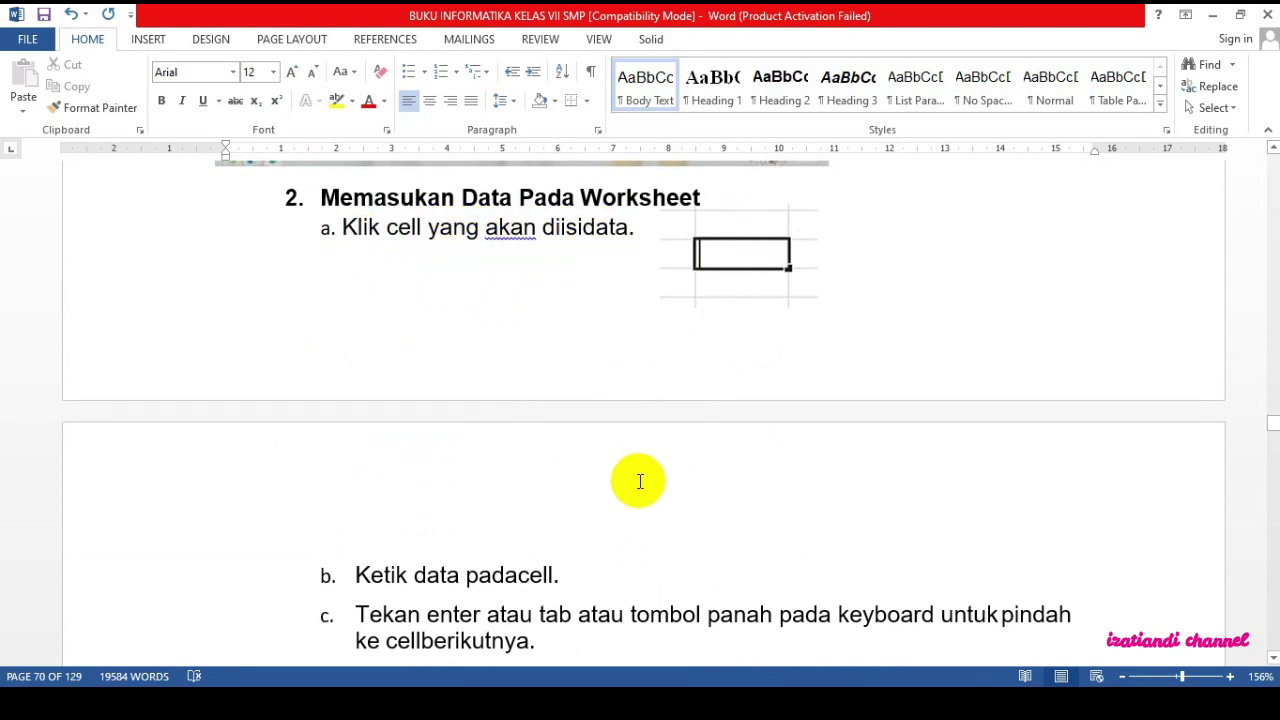
scroll(634, 484, down, 1)
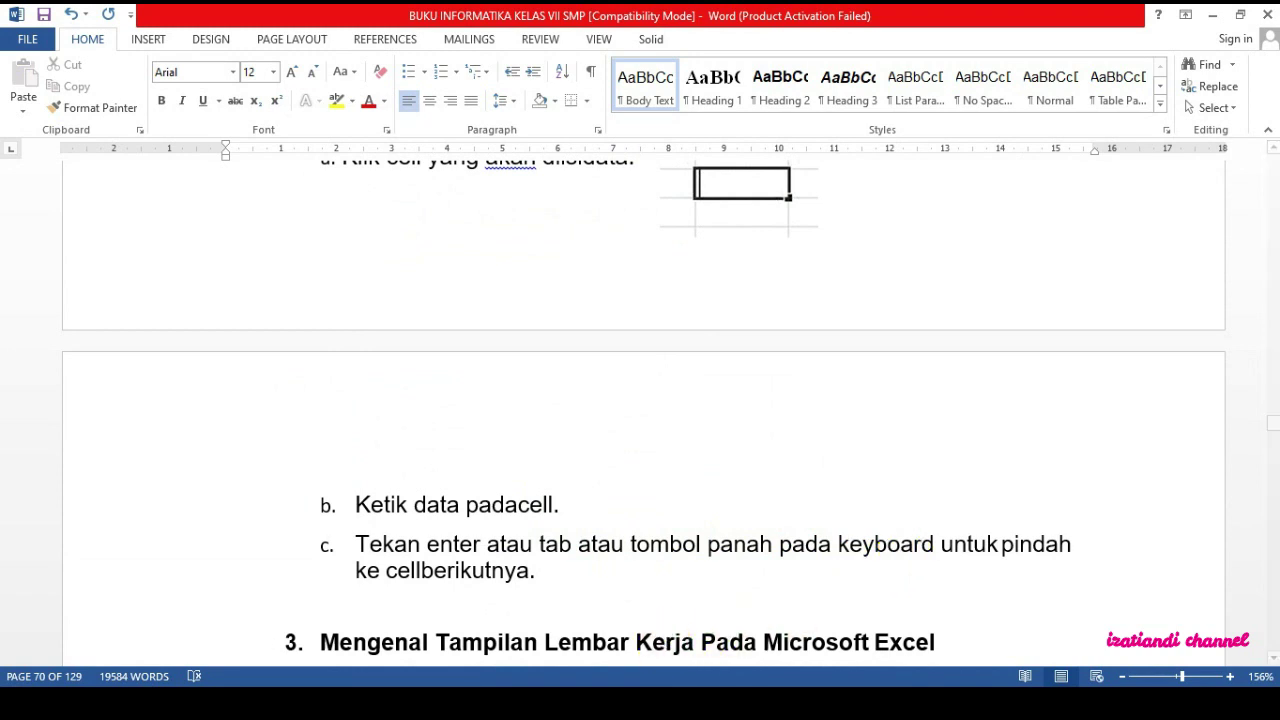
- Switch to the Excel workbook, enter "Microsoft Excel" in cell D1 and auto-fit column D to the text
click(761, 704)
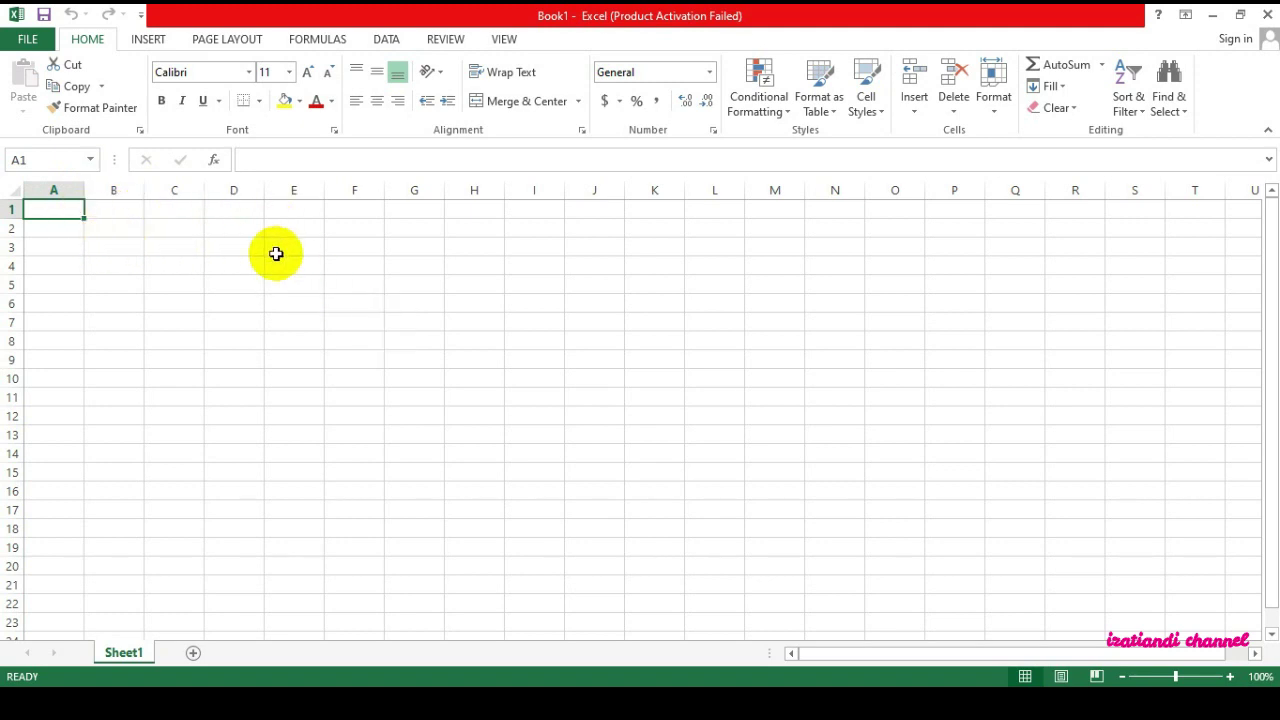
click(240, 189)
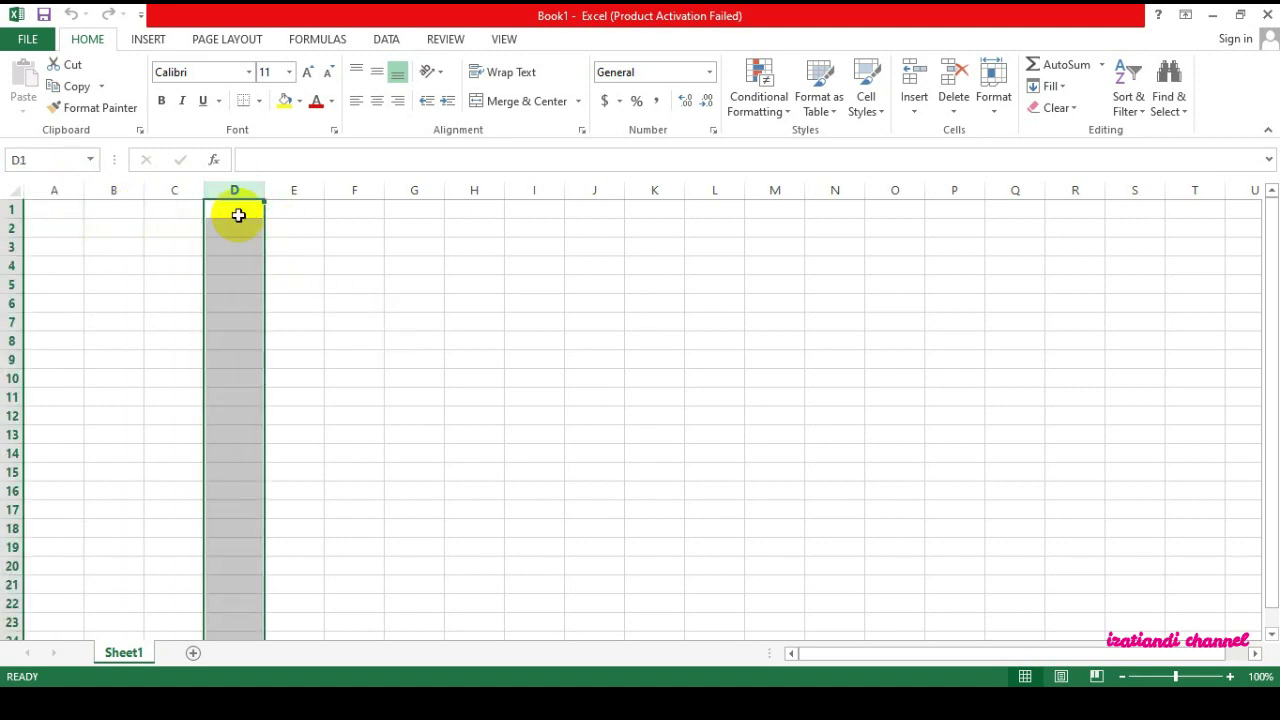
click(238, 216)
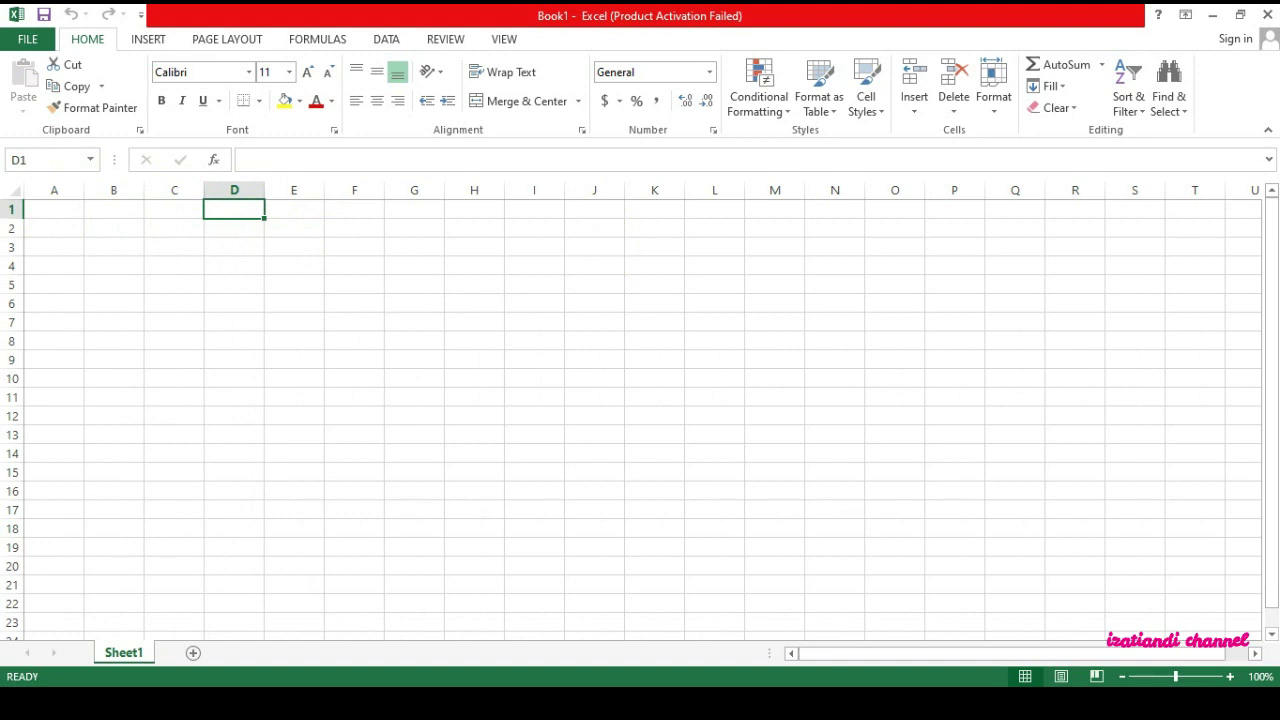
text(Micro)
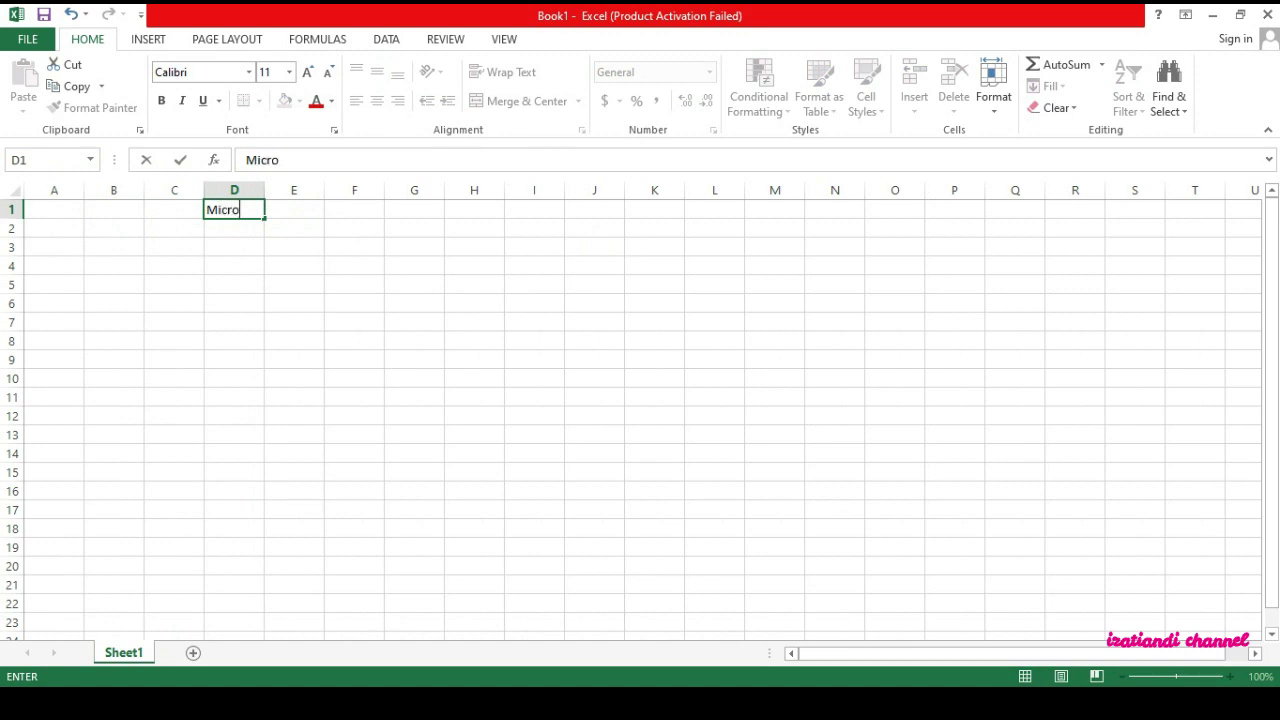
text(soft Exv)
text(cel)
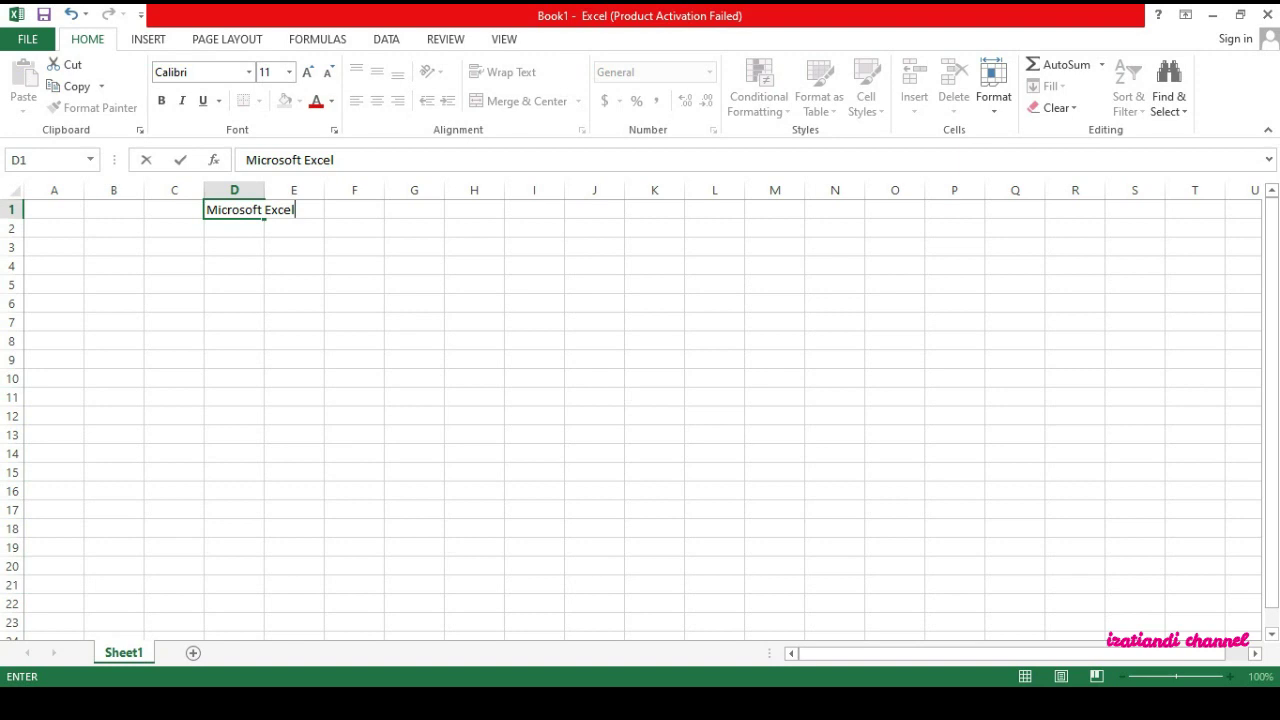
key(Return)
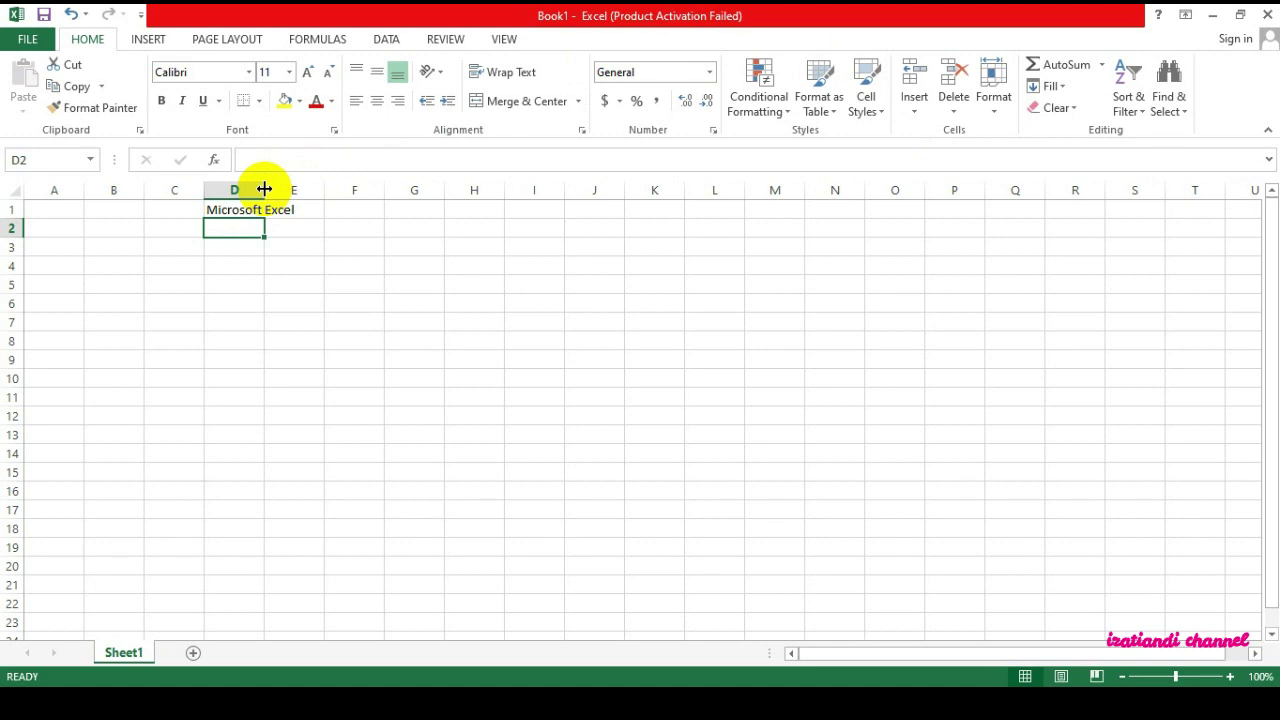
mouse_move(264, 189)
mouse_down()
mouse_move(303, 193)
mouse_move(263, 190)
mouse_up()
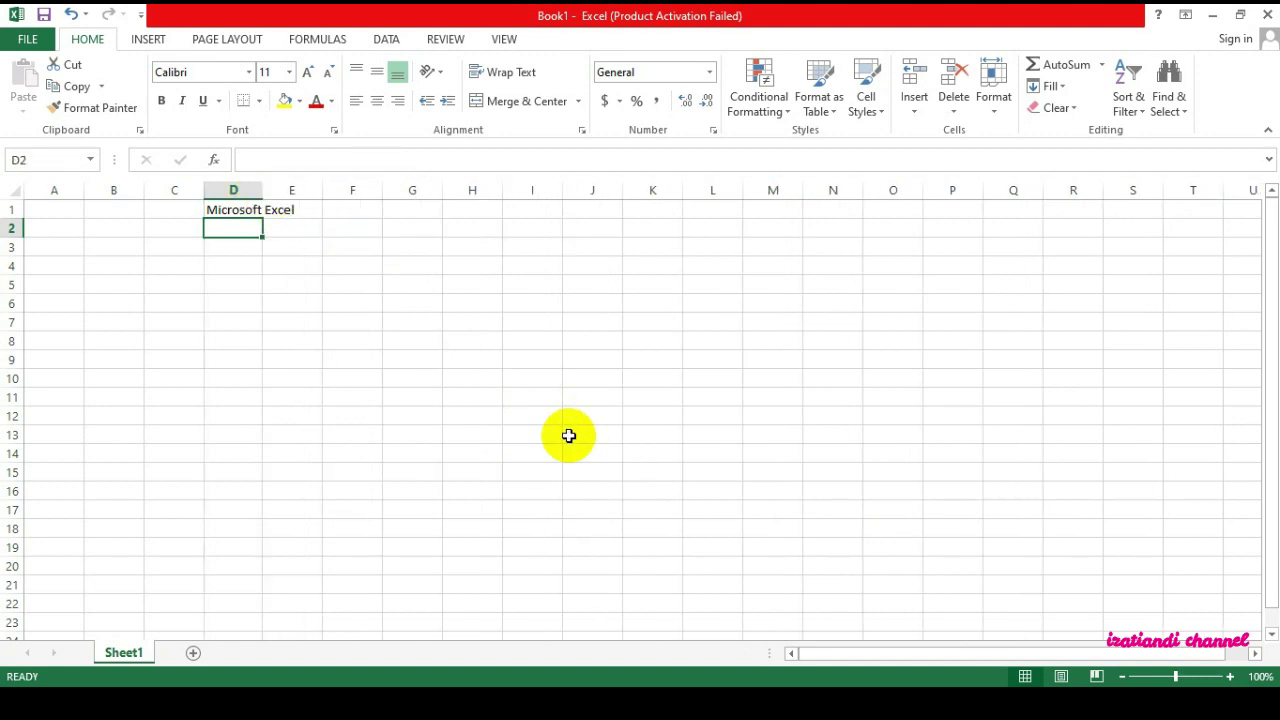
double_click(263, 189)
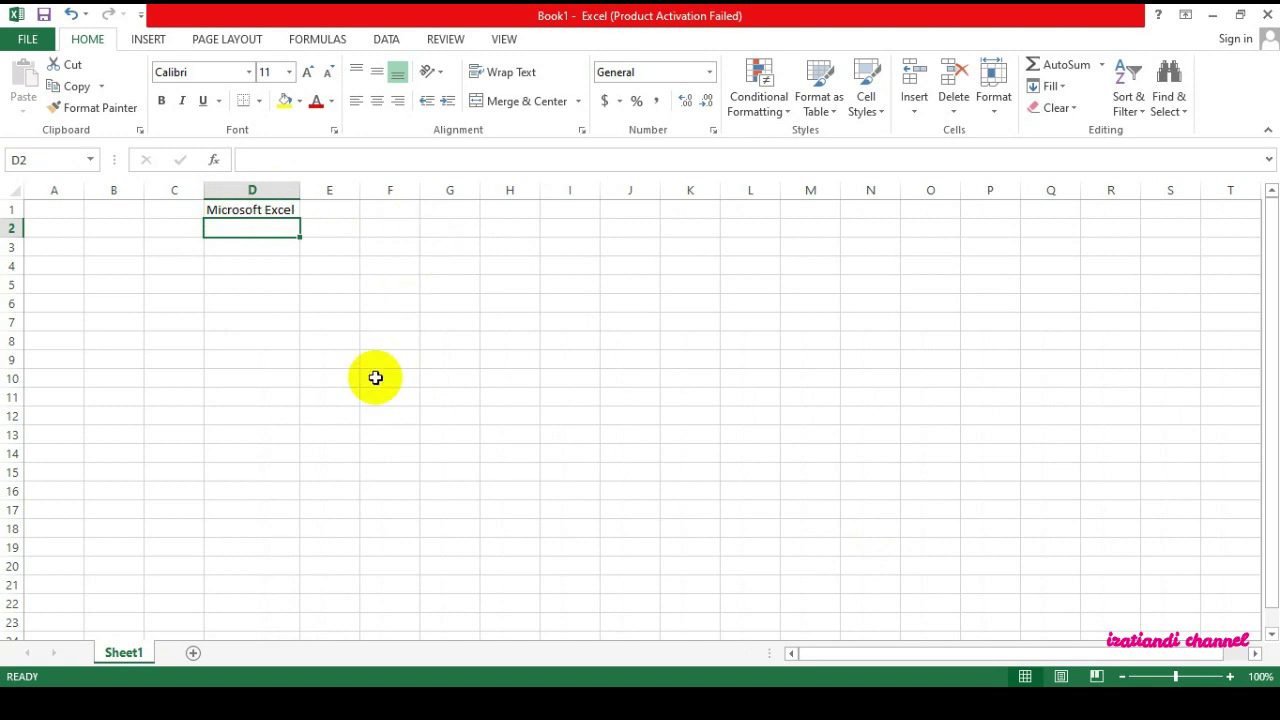
- Switch to Word, examine the labelled worksheet diagram in section 3, and compare it with the open Excel workbook
key(alt+Tab)
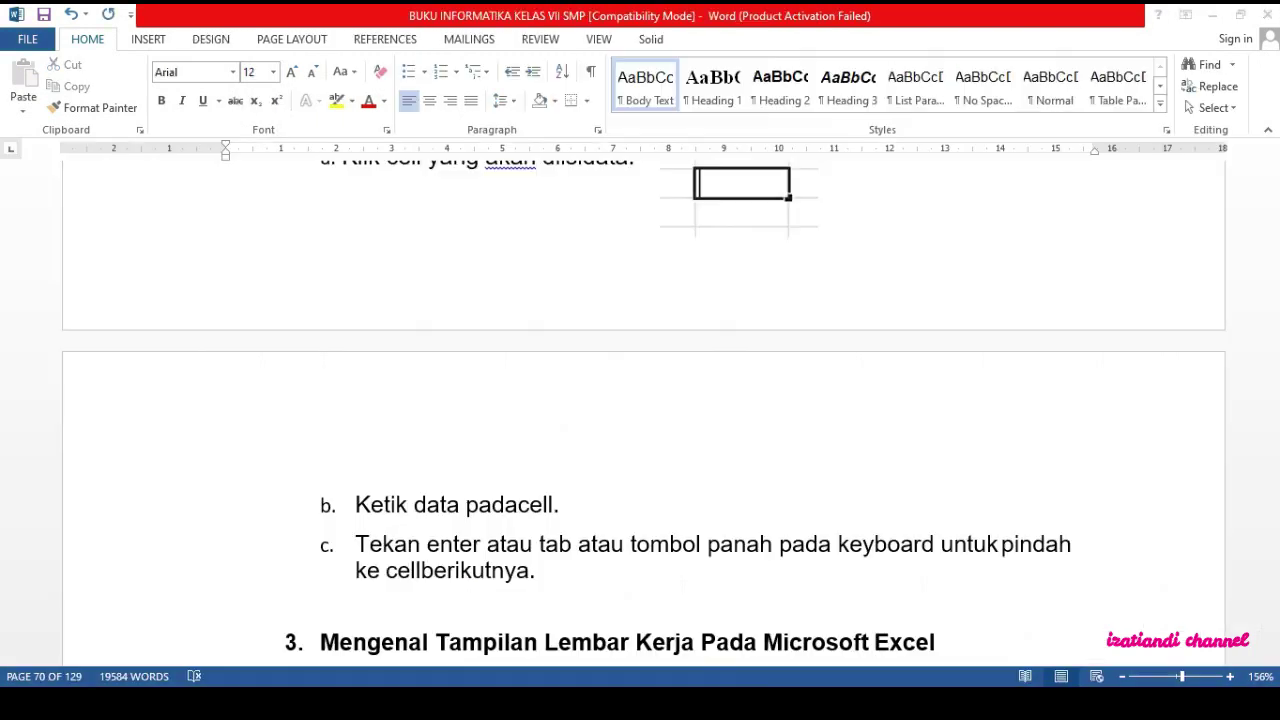
scroll(691, 486, down, 3)
scroll(692, 486, down, 5)
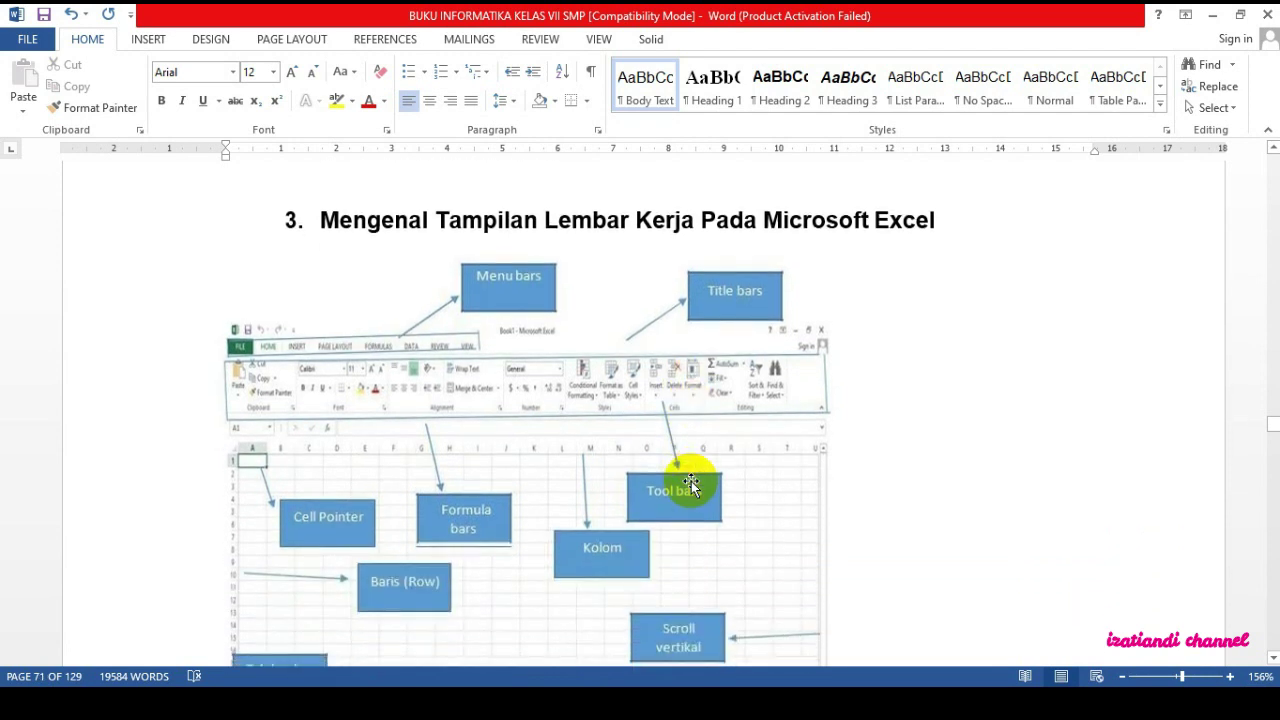
scroll(691, 486, down, 1)
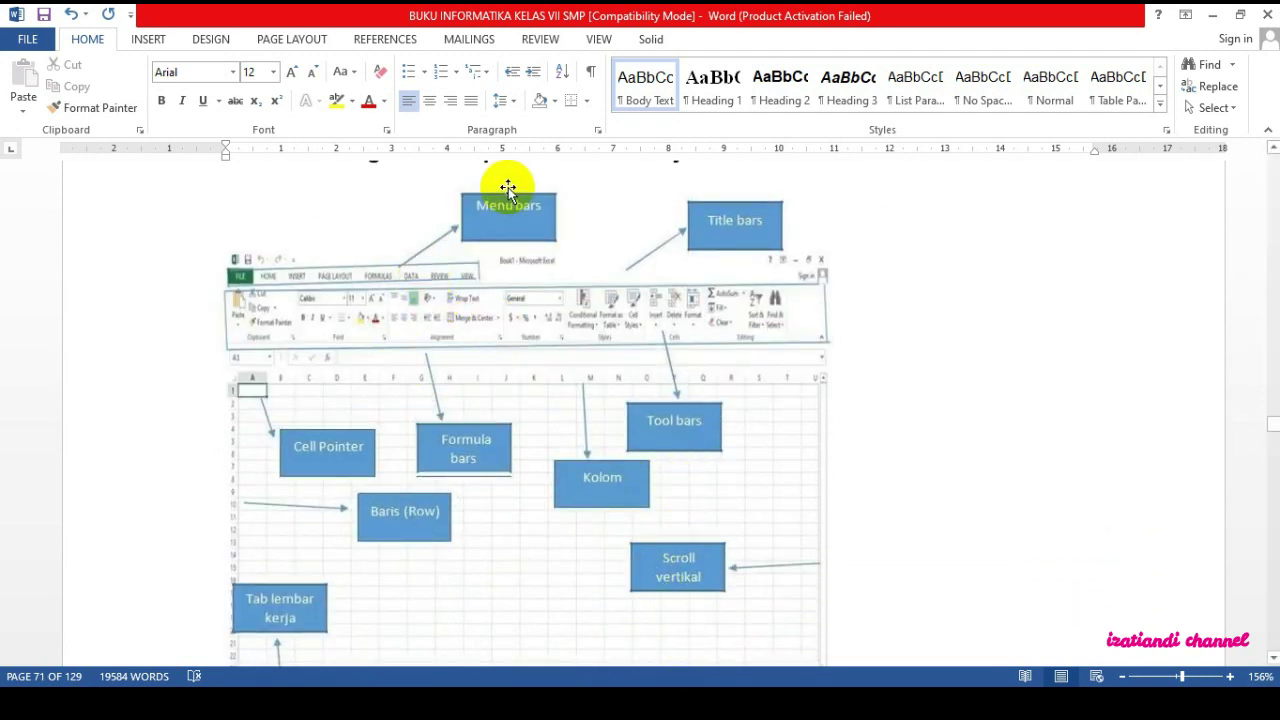
click(768, 702)
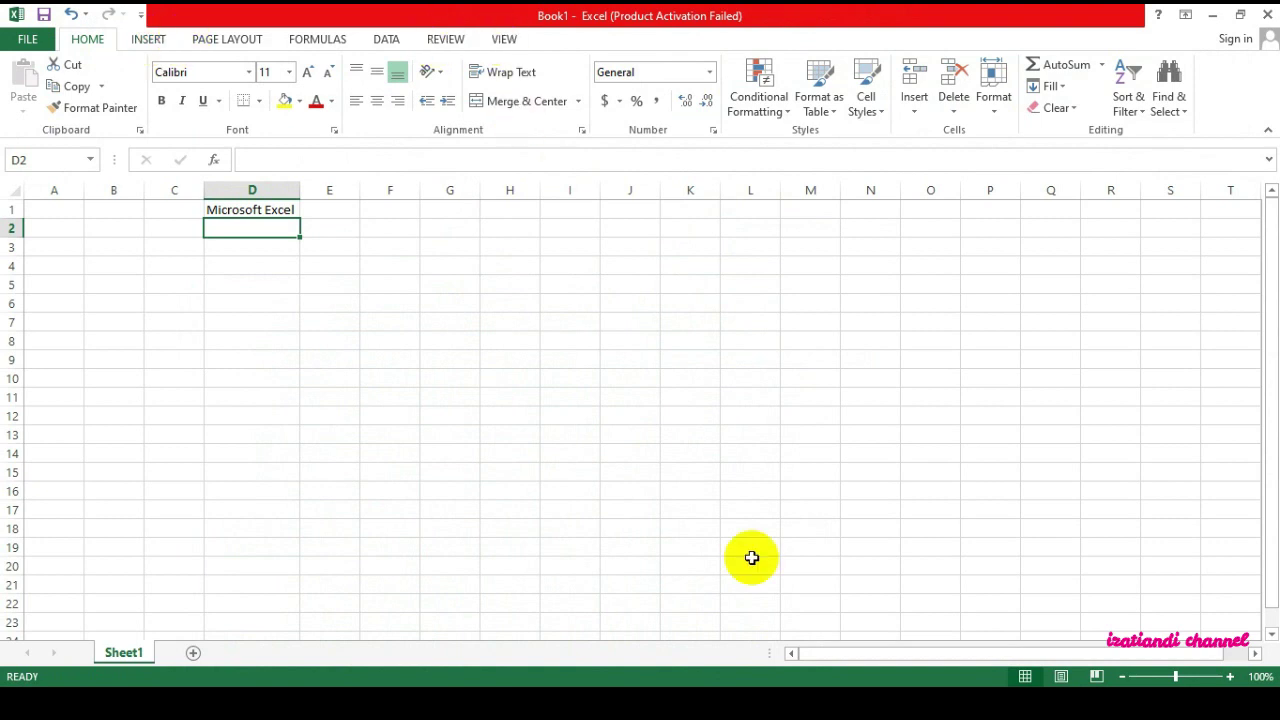
click(711, 702)
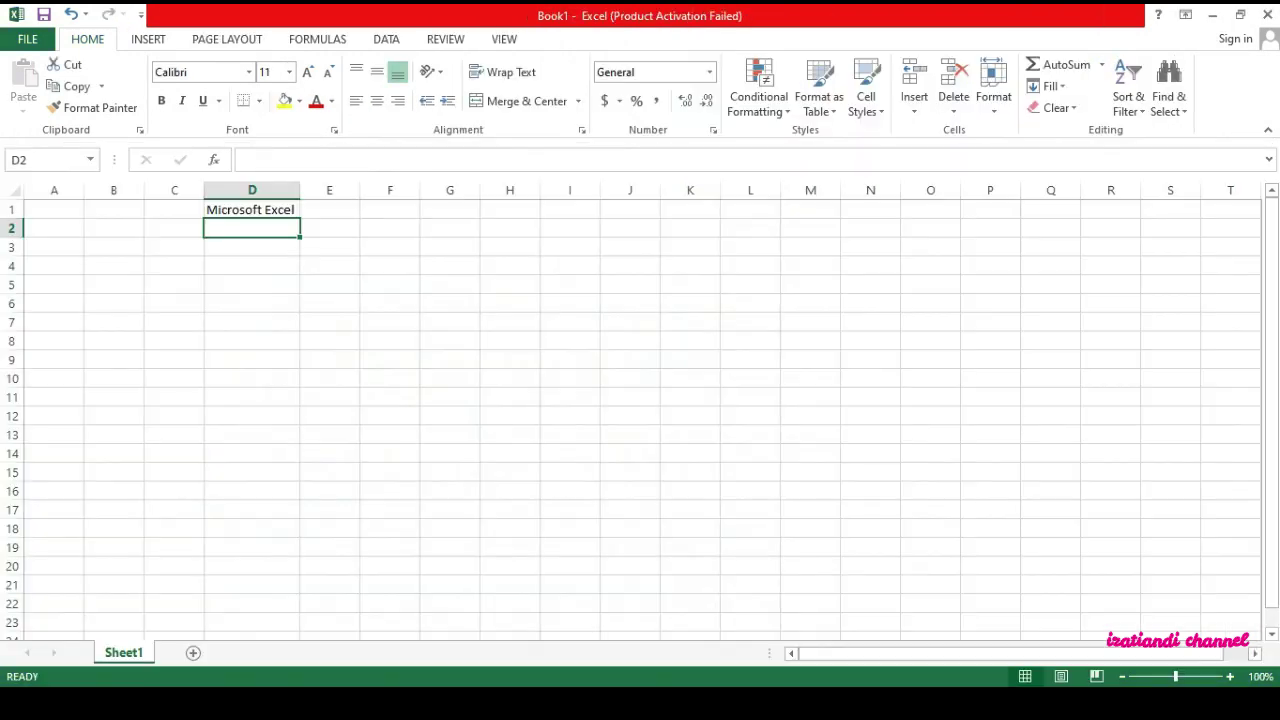
- Switch to the Word textbook and read past the worksheet diagram through the Menu Bar and Title Bar sections
drag(1271, 286, 1268, 205)
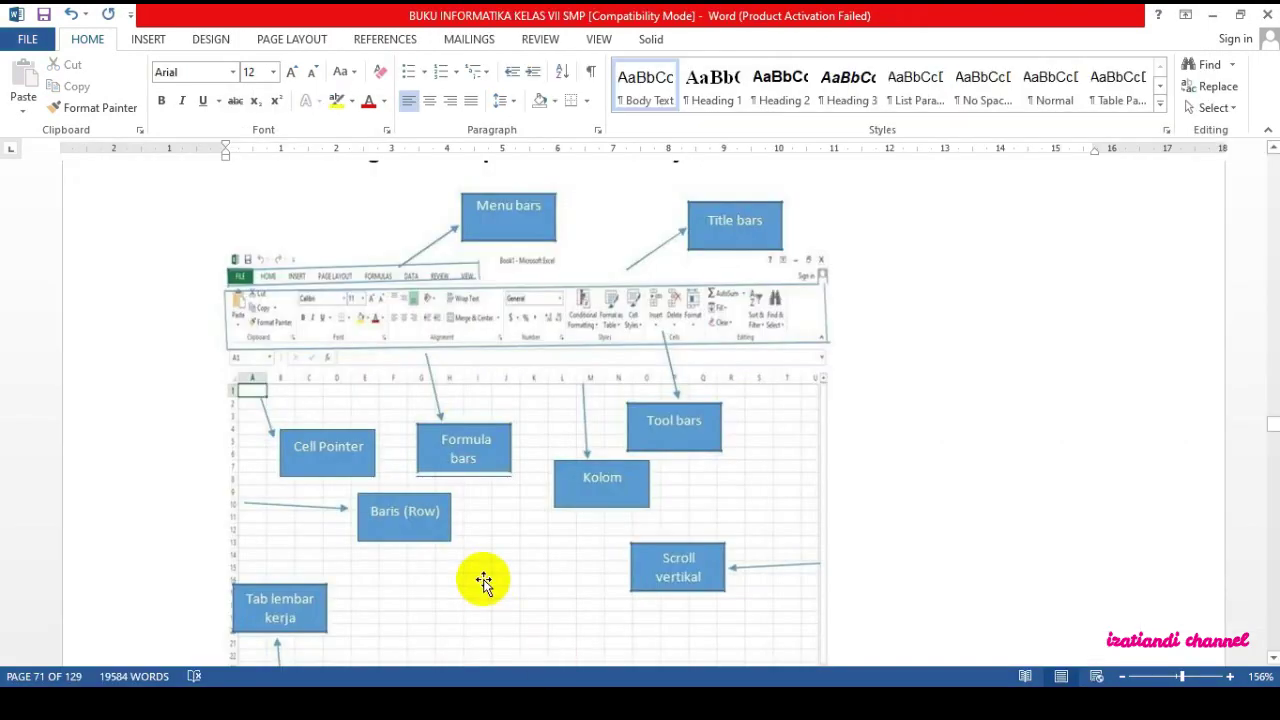
scroll(483, 583, down, 2)
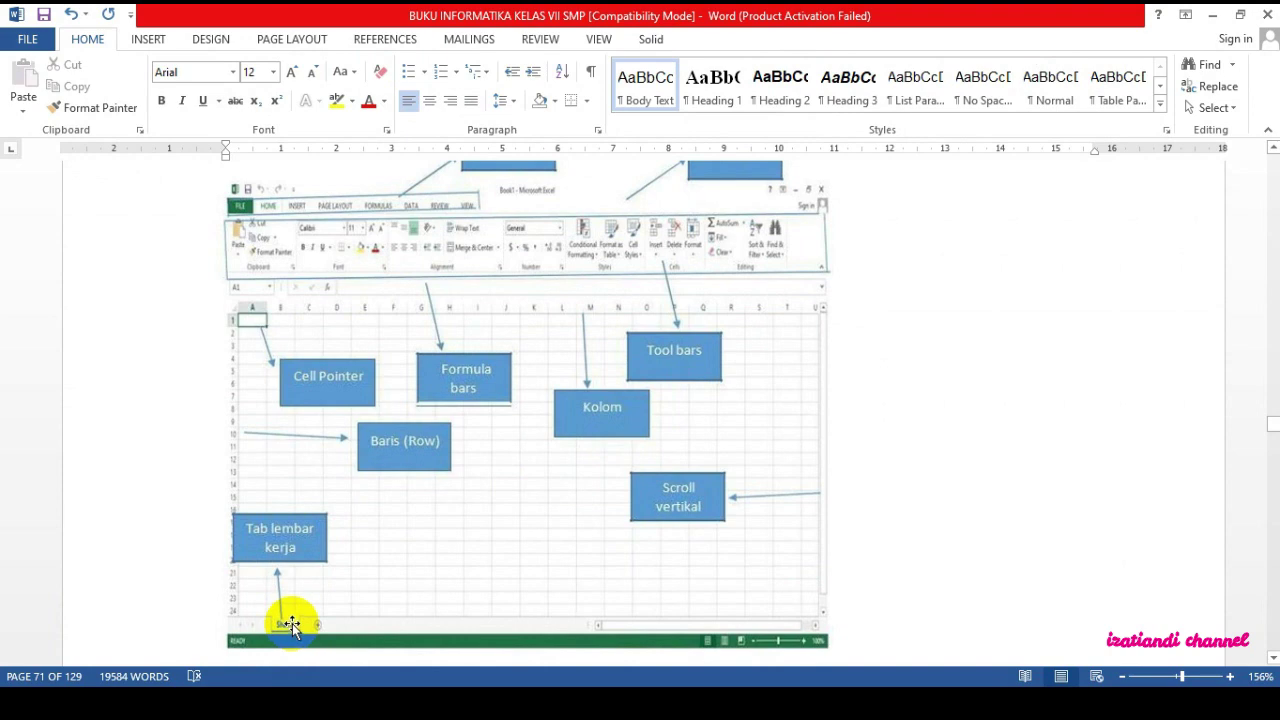
scroll(913, 482, down, 4)
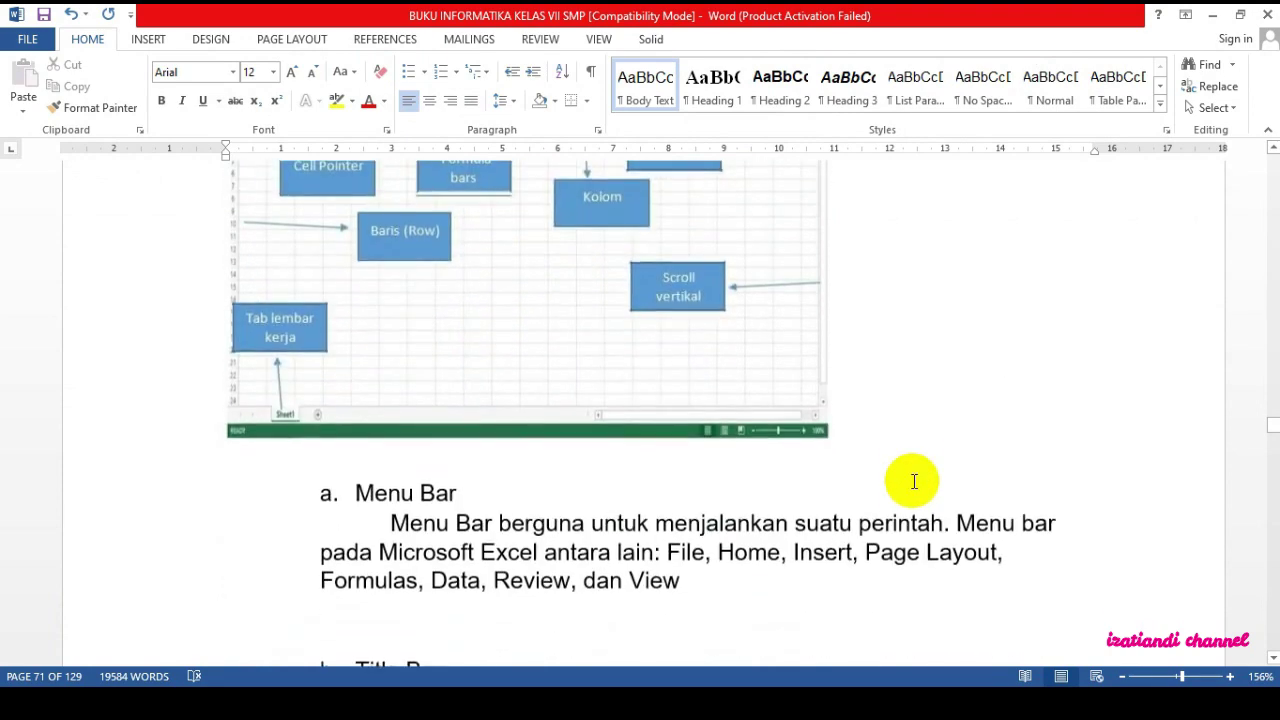
scroll(911, 481, down, 1)
scroll(908, 477, up, 3)
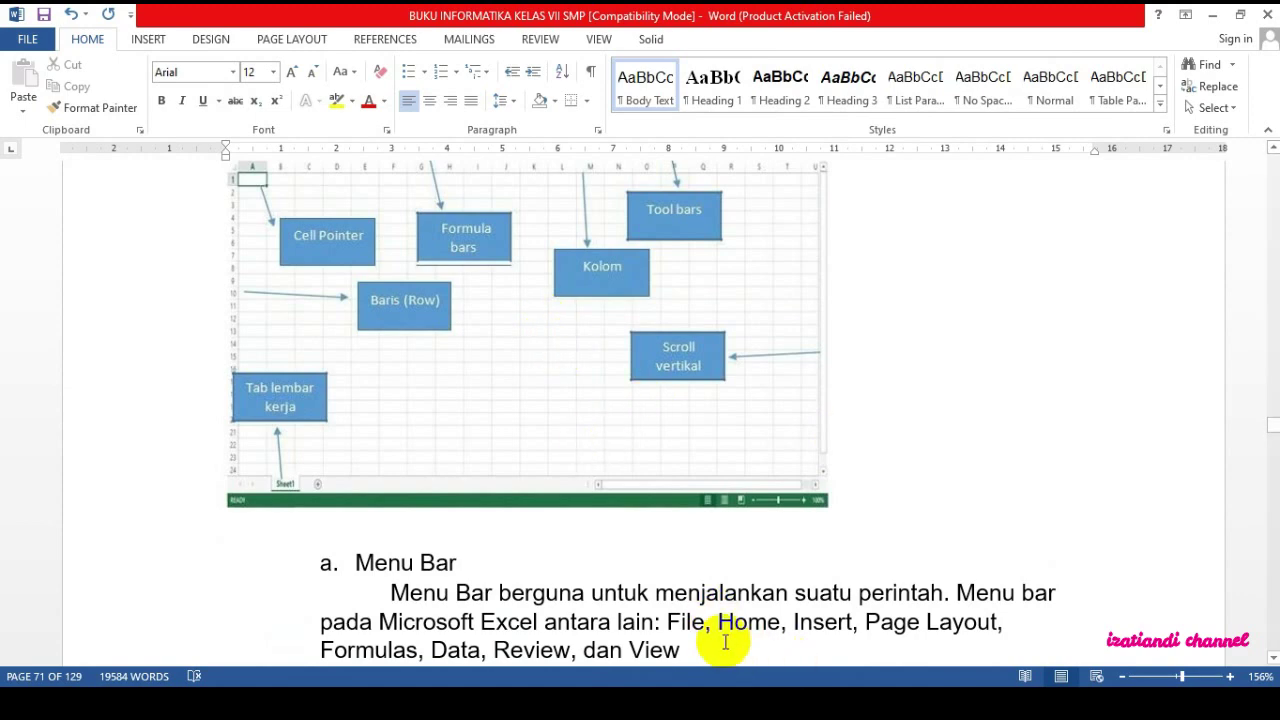
scroll(722, 597, down, 5)
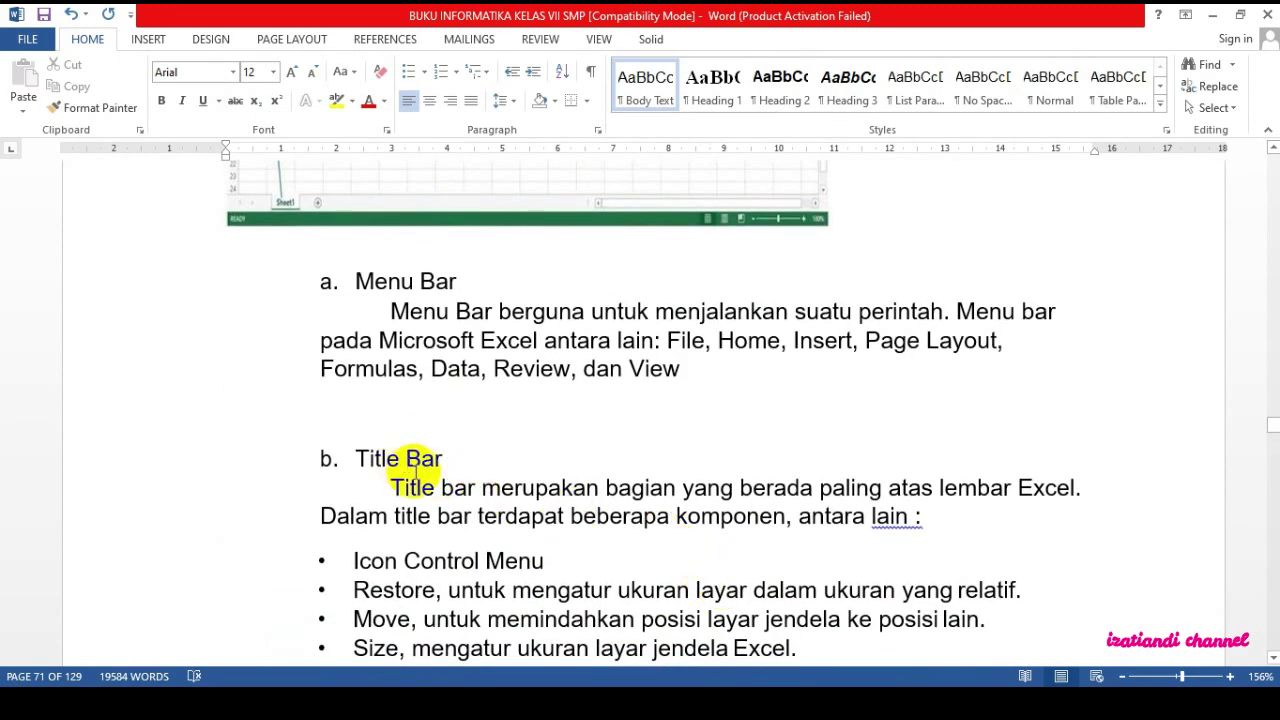
scroll(530, 490, down, 1)
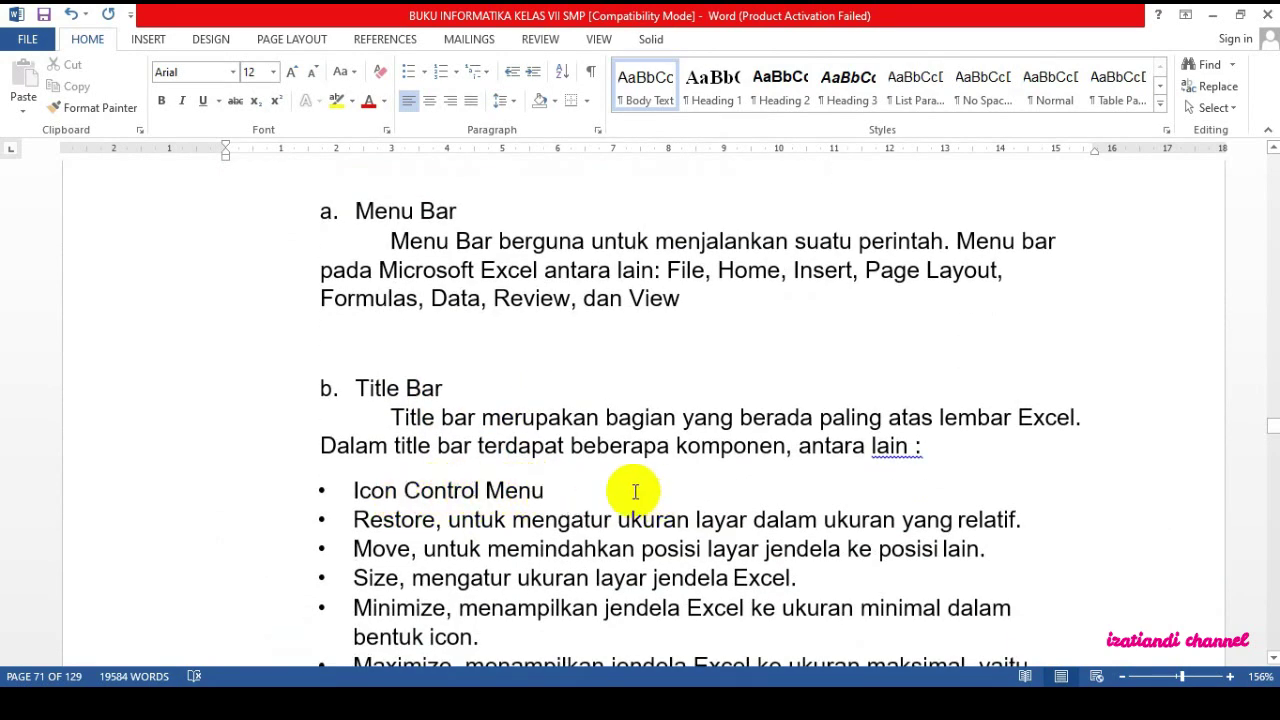
scroll(470, 505, down, 1)
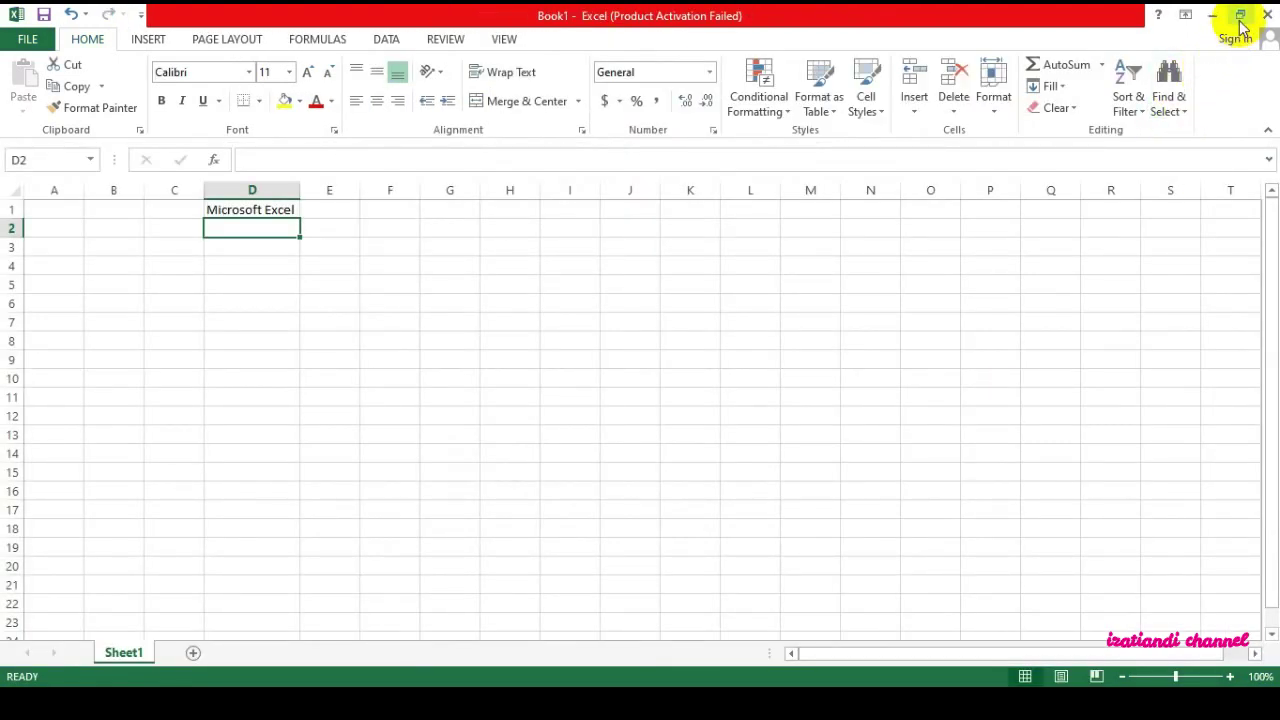
- Switch to Excel, minimize and restore the workbook window to try the title bar controls, and return to Word
click(842, 703)
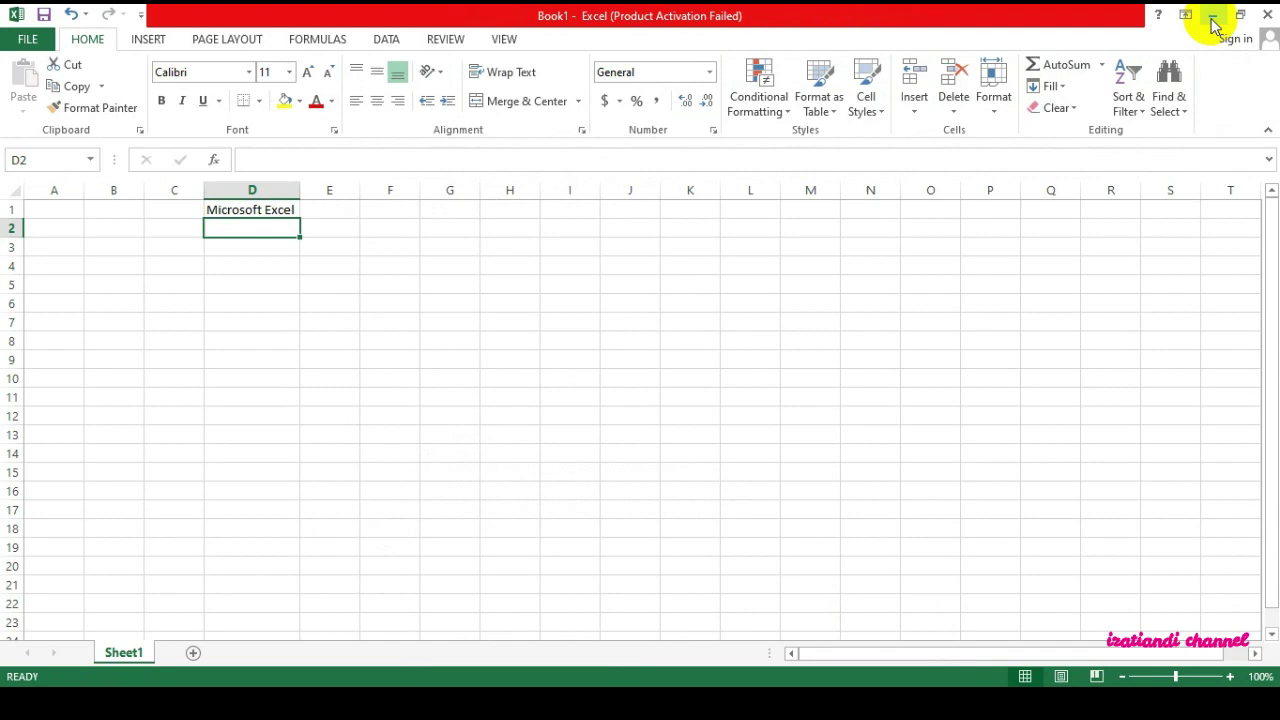
click(1213, 16)
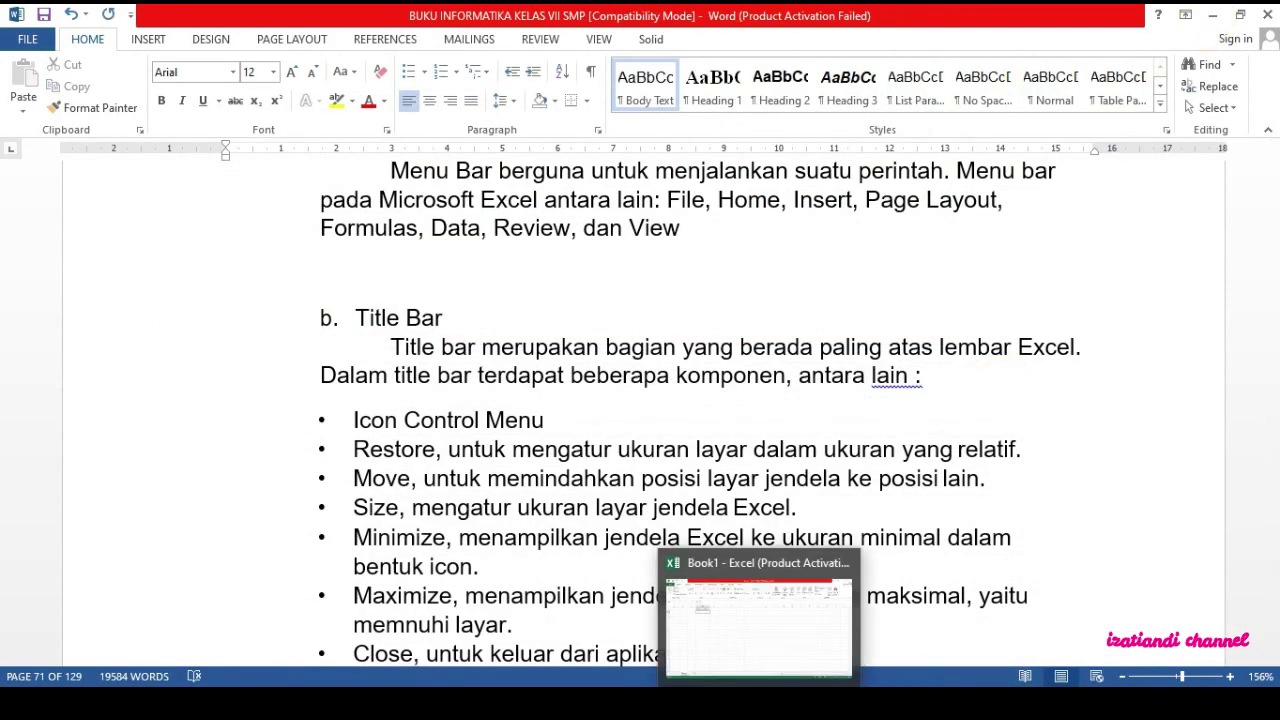
click(759, 704)
click(761, 706)
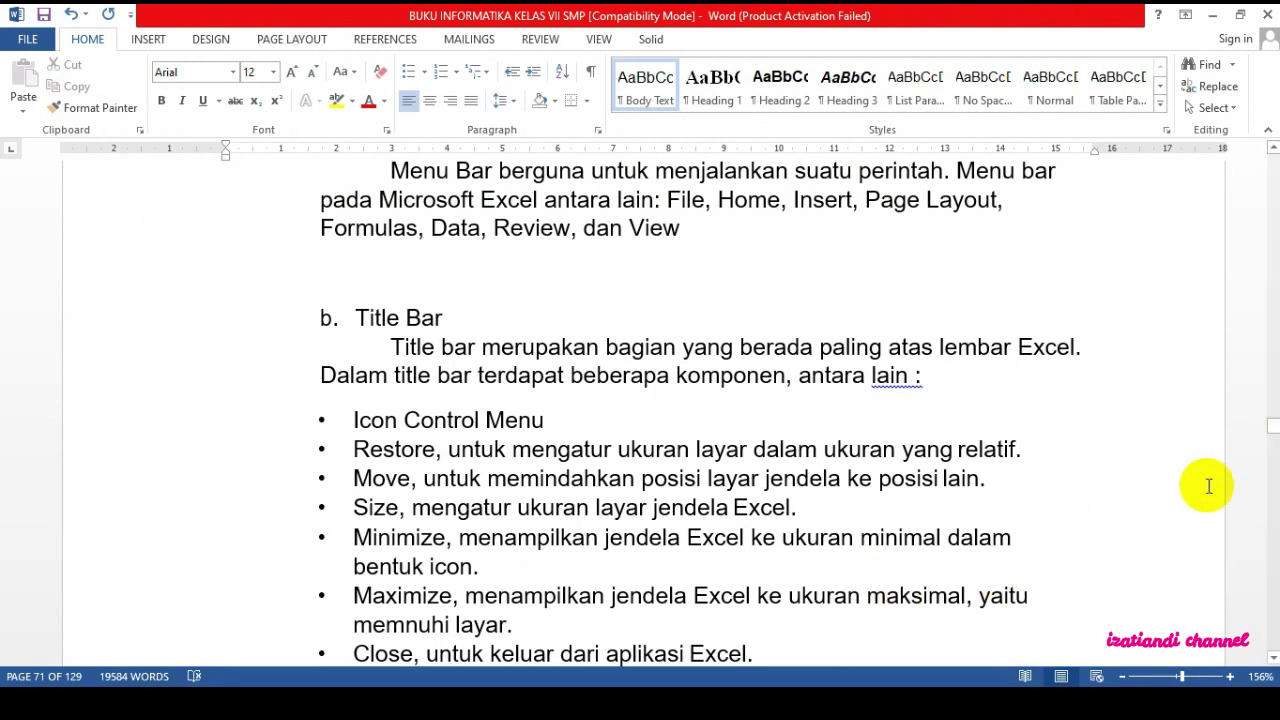
- Read the rest of the title bar component list and section c on the Formula Bar
scroll(1207, 486, down, 2)
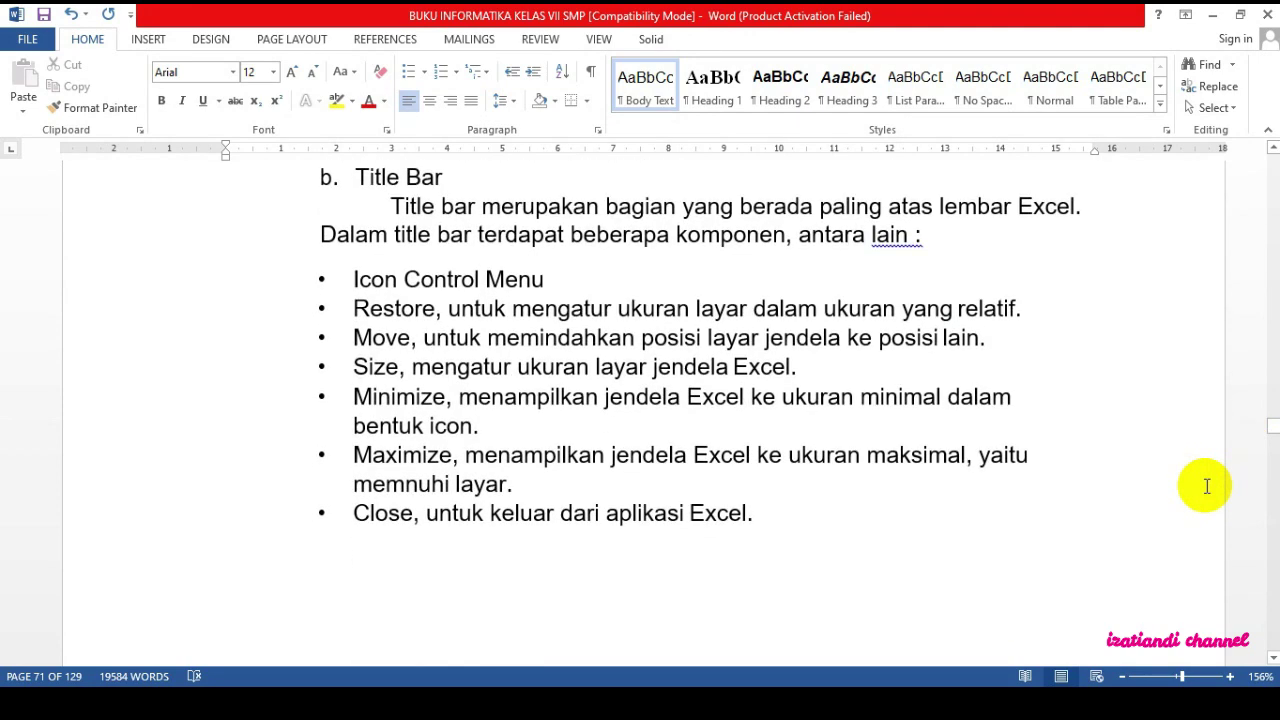
scroll(1207, 486, down, 2)
scroll(1207, 486, down, 5)
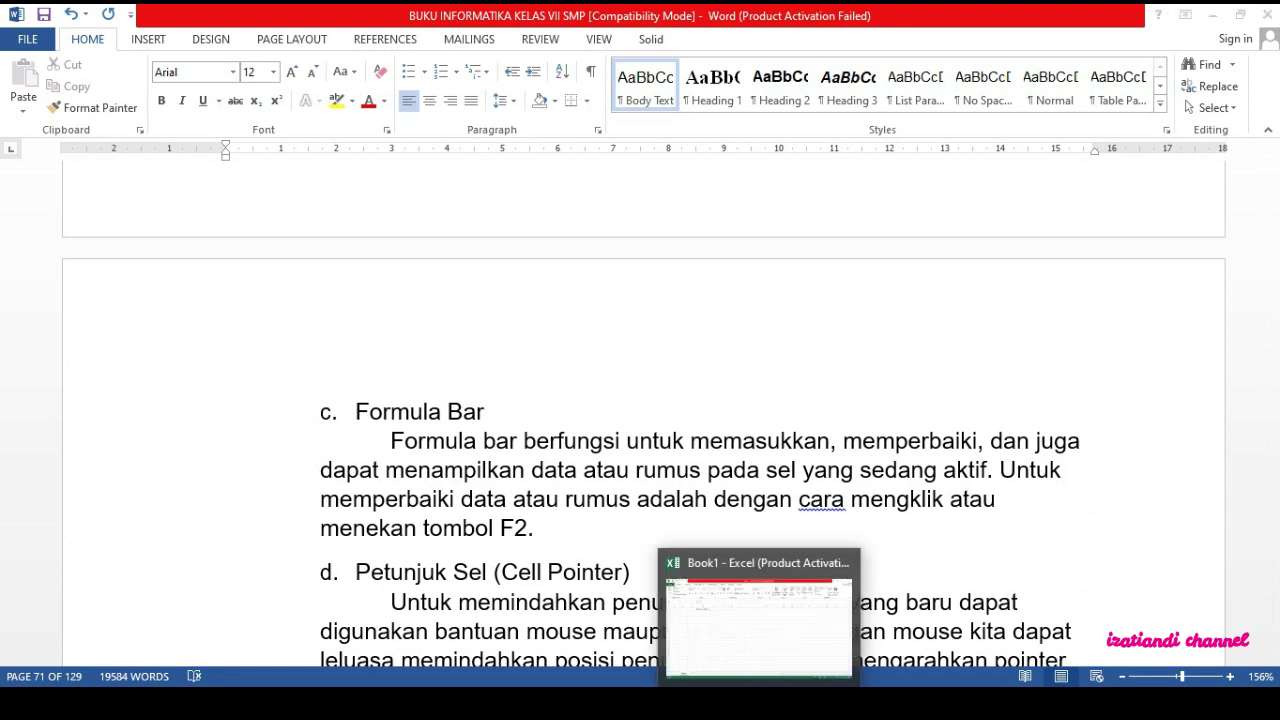
- Switch to the Excel workbook, change cell D1 to "Microsoft Excel 2013" through the formula bar and widen column D to fit the text
click(761, 703)
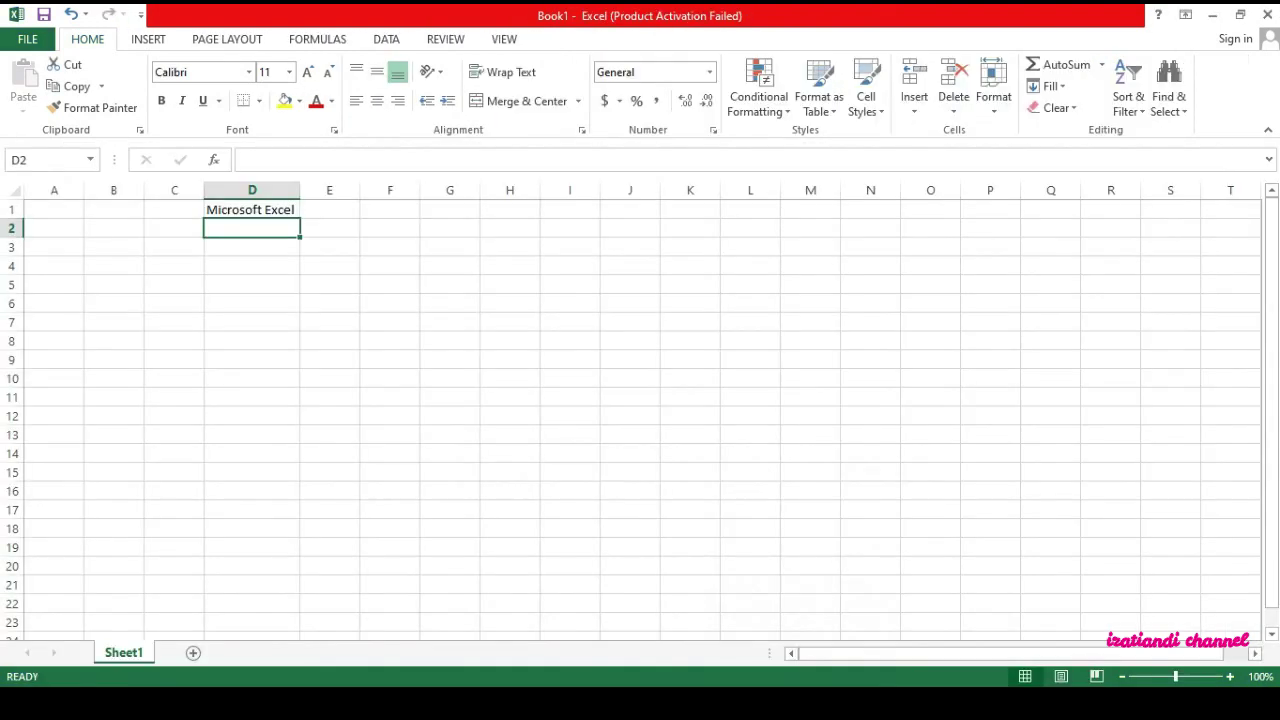
click(257, 209)
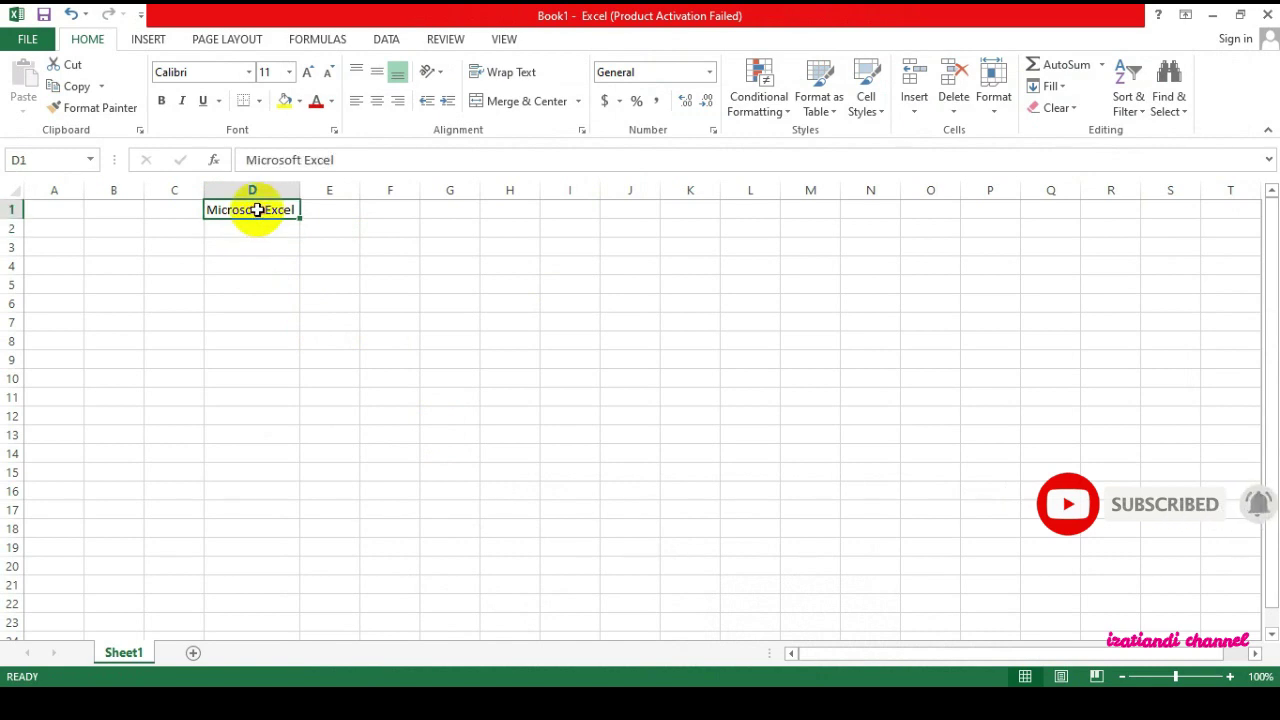
click(342, 160)
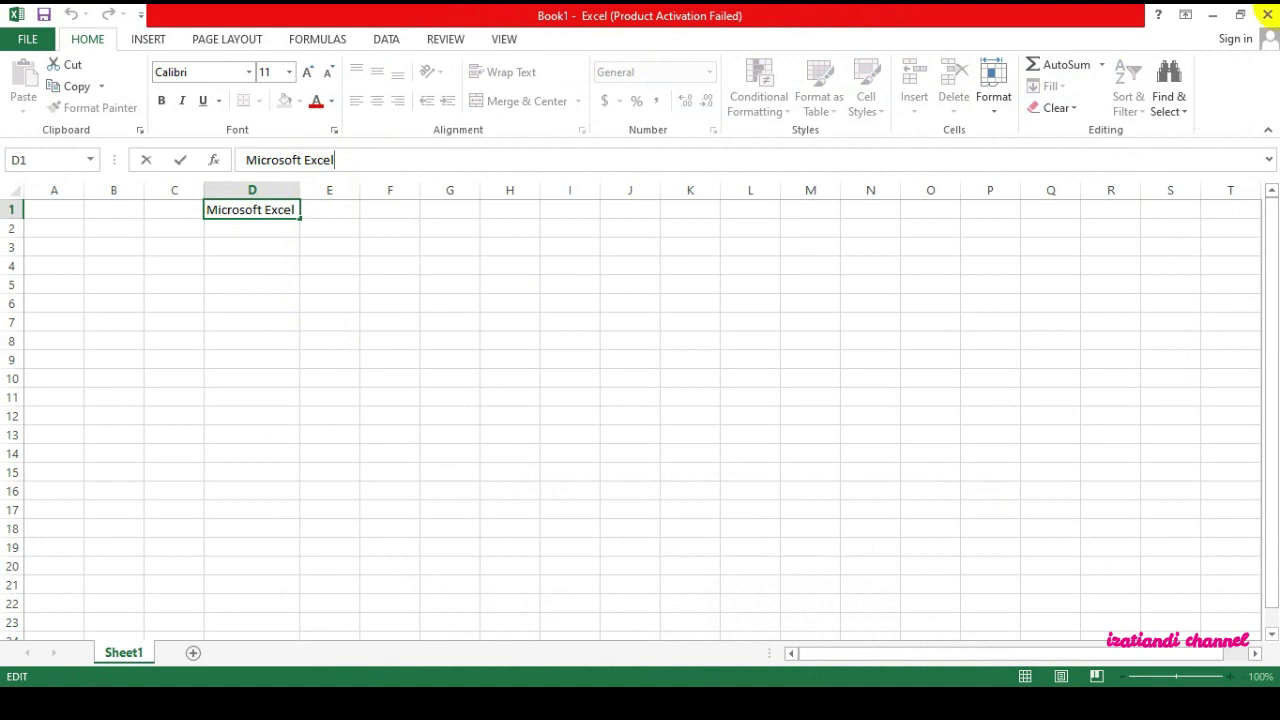
text(2013)
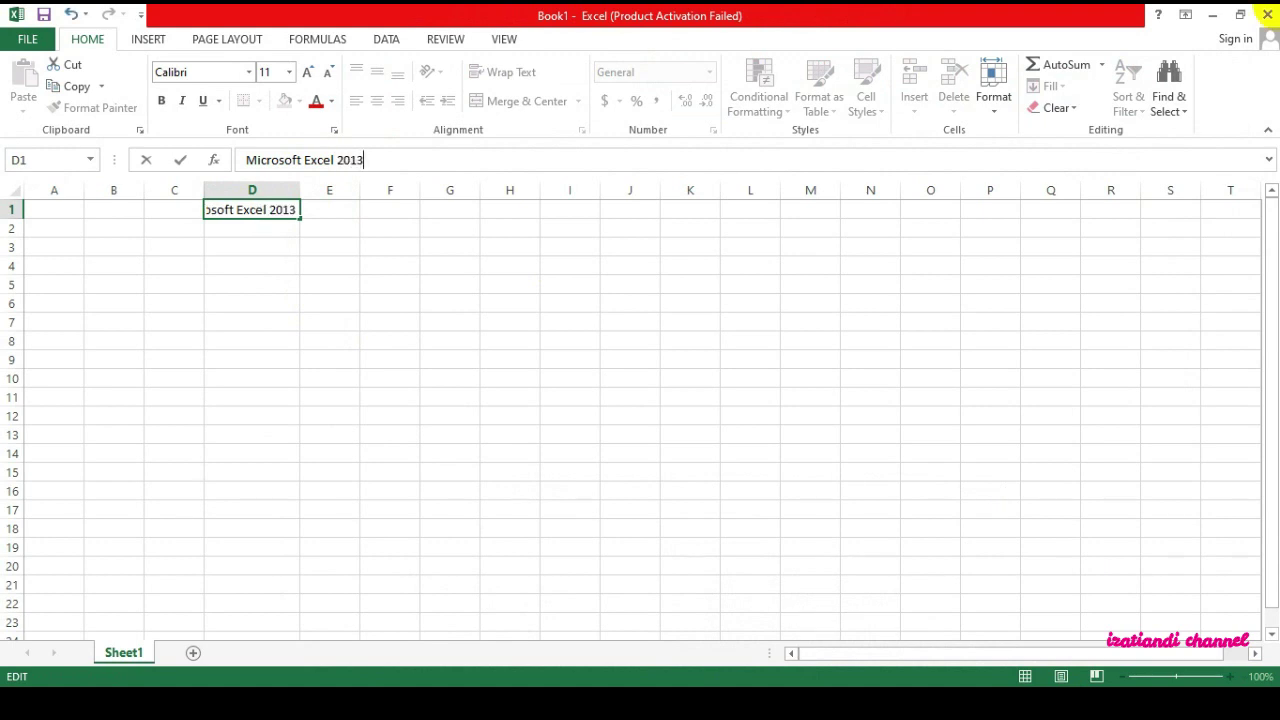
key(Return)
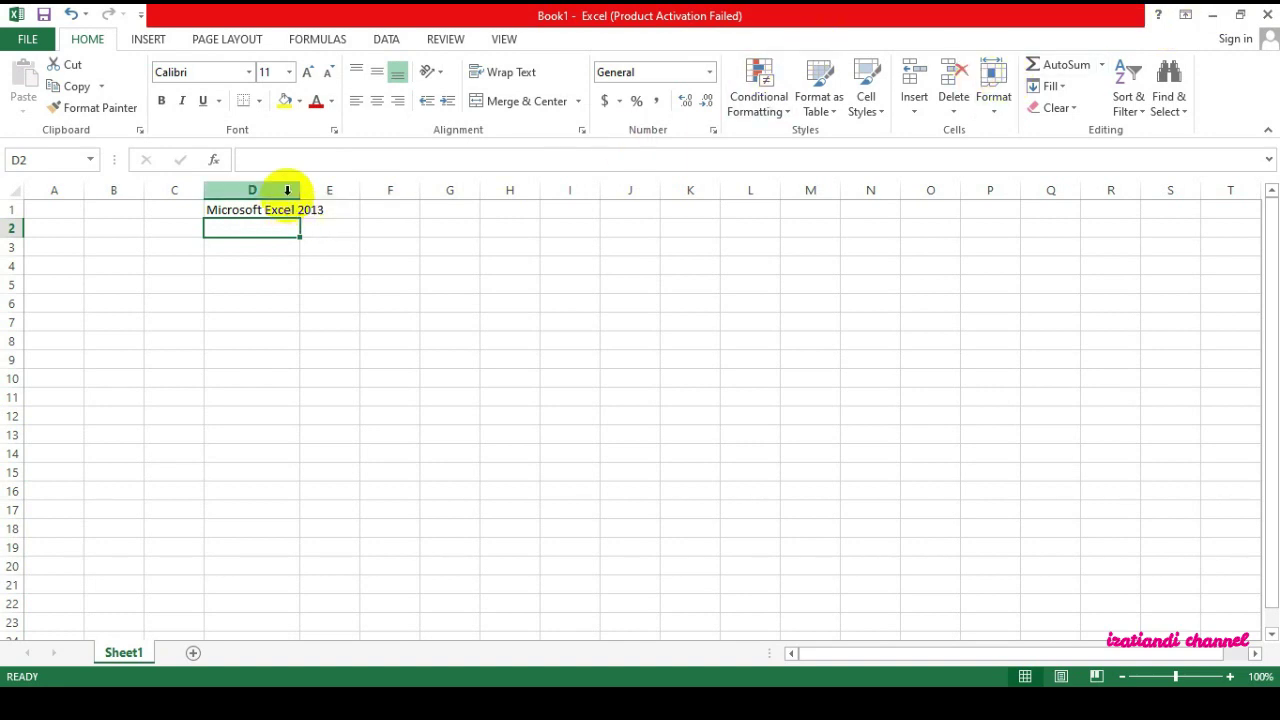
drag(299, 194, 330, 194)
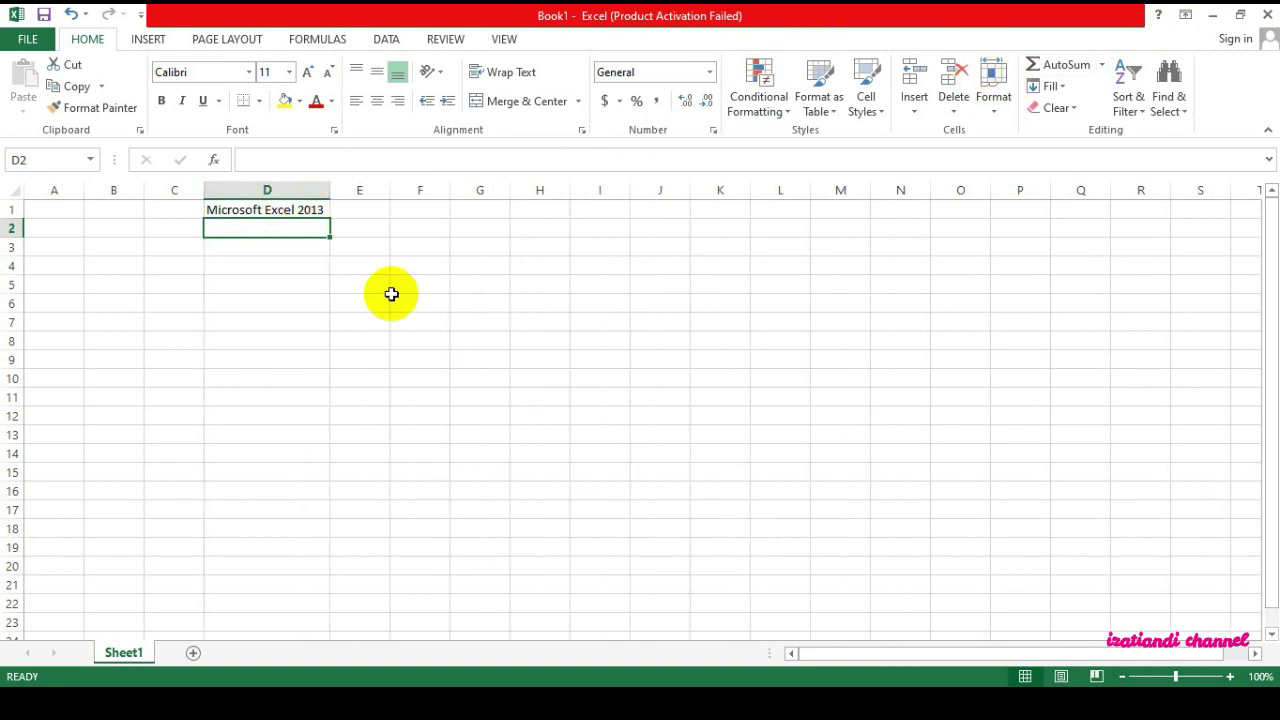
- Open the contents of cell D1 for in-cell editing and confirm the entry
click(286, 209)
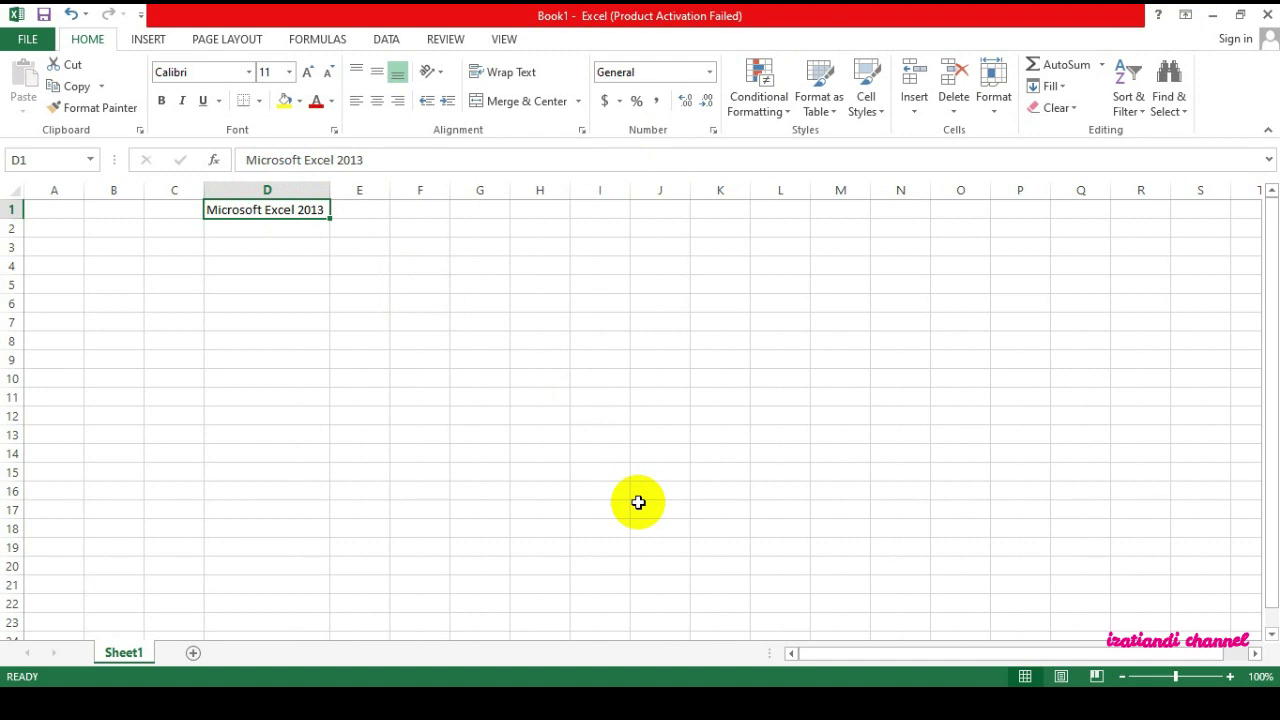
key(F2)
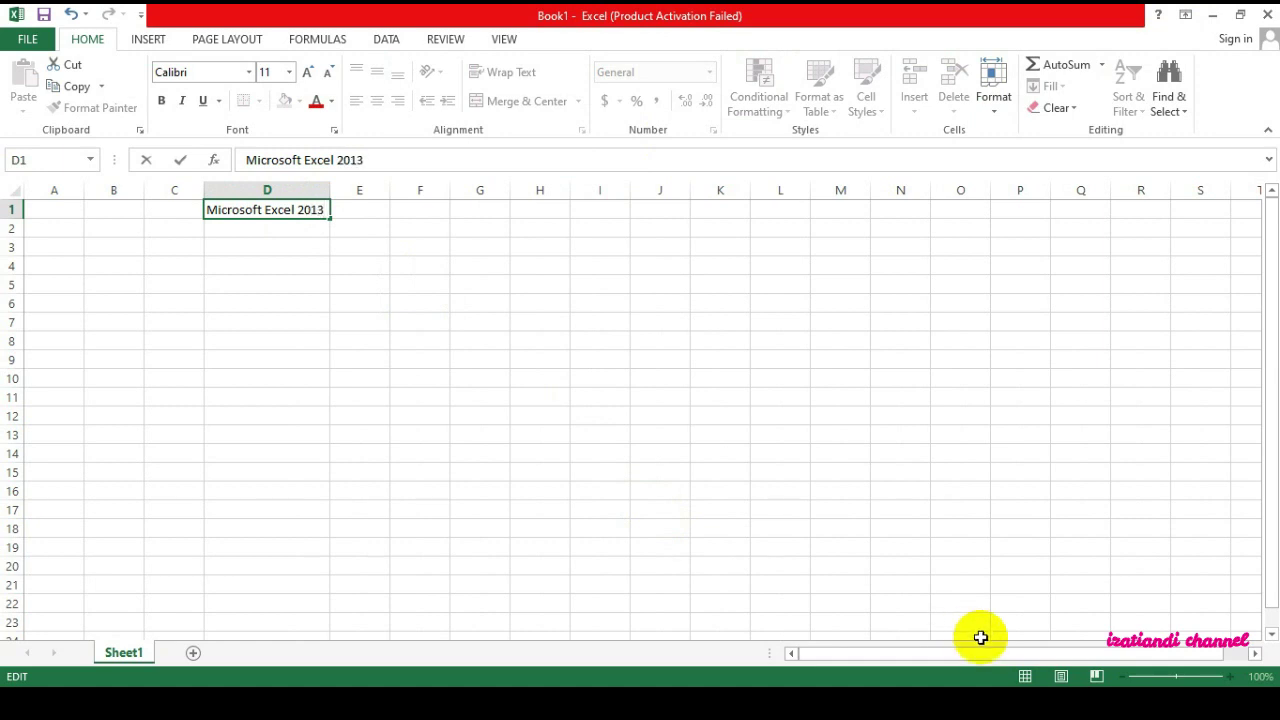
key(Return)
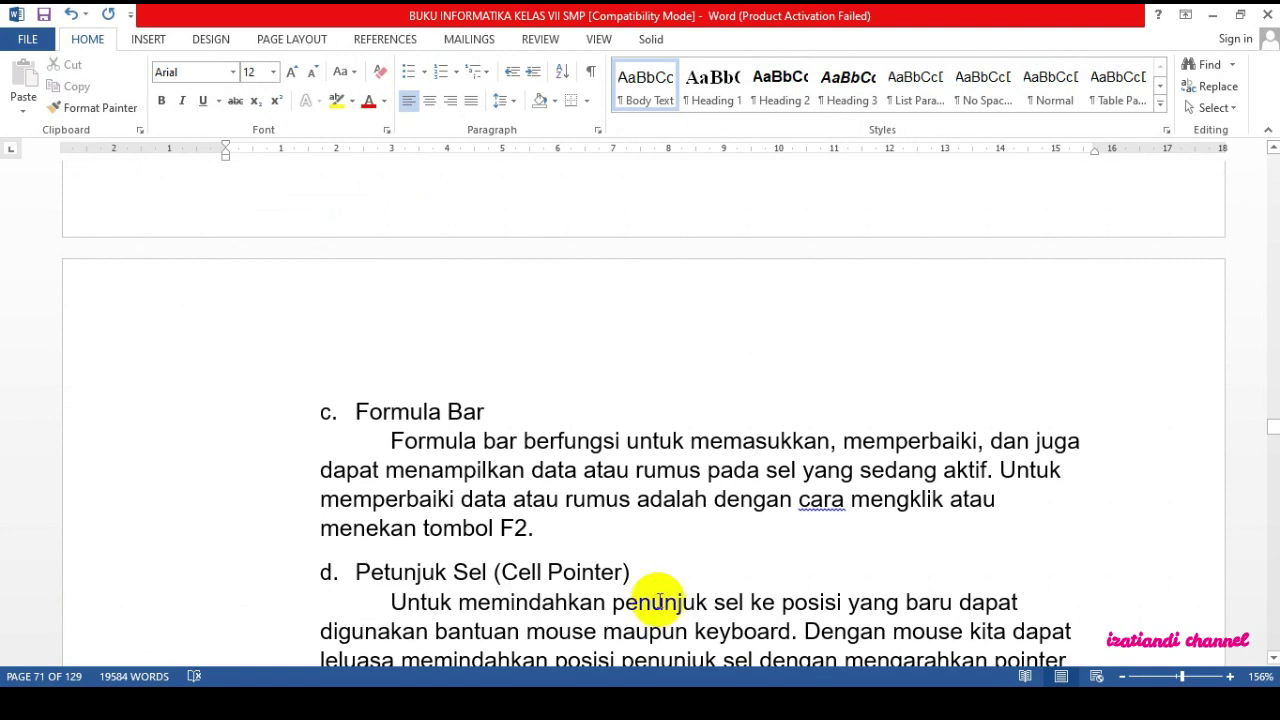
- Switch to Word and read section d on the cell pointer, including its table of navigation keys
scroll(650, 590, down, 2)
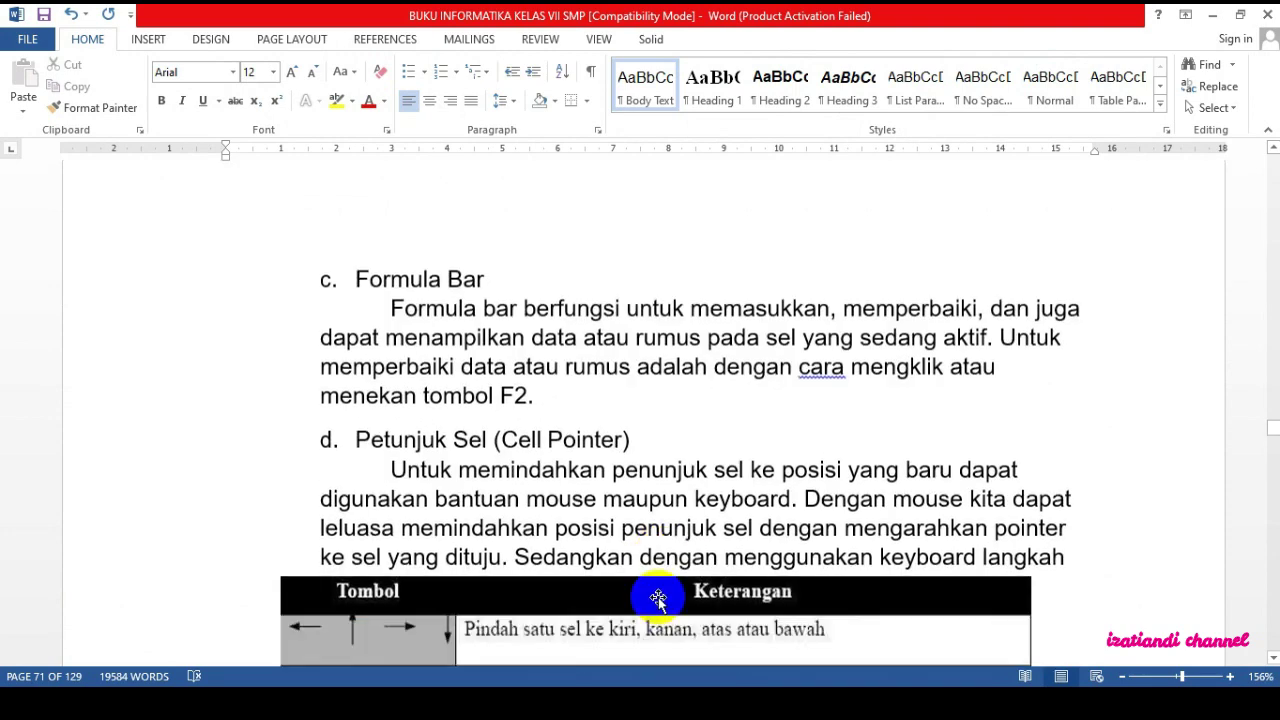
scroll(658, 598, down, 4)
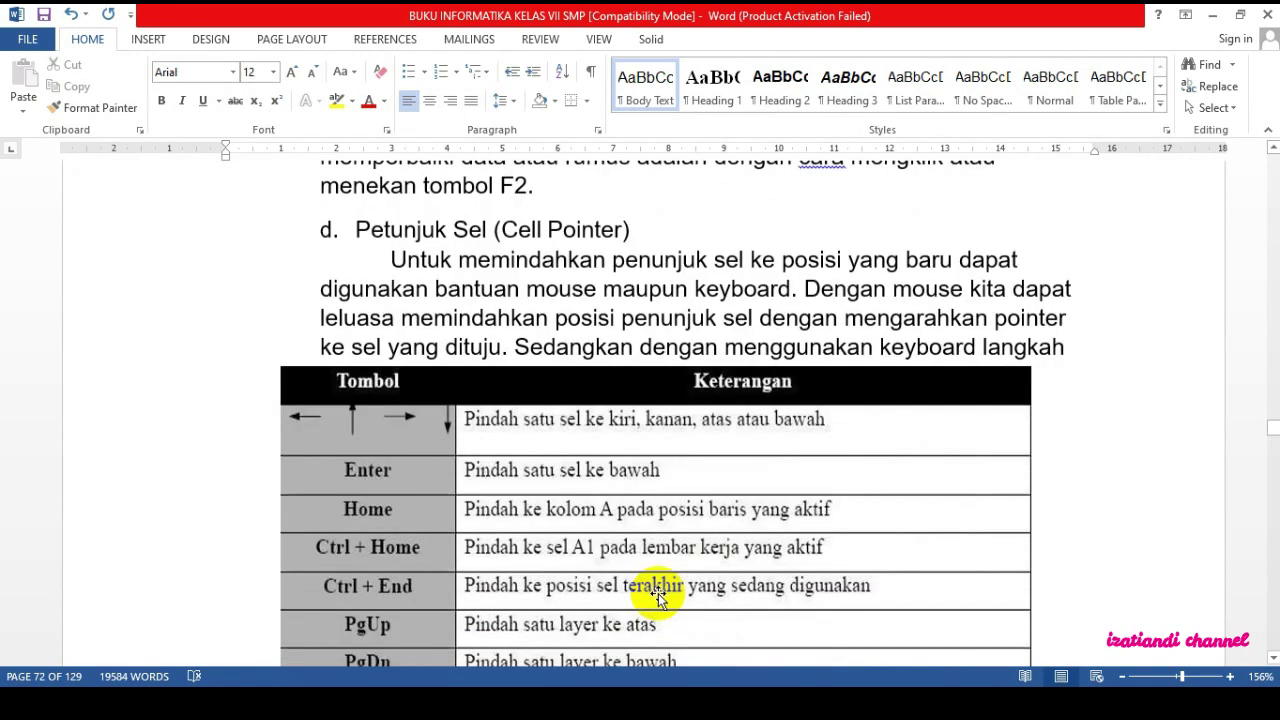
scroll(656, 591, down, 2)
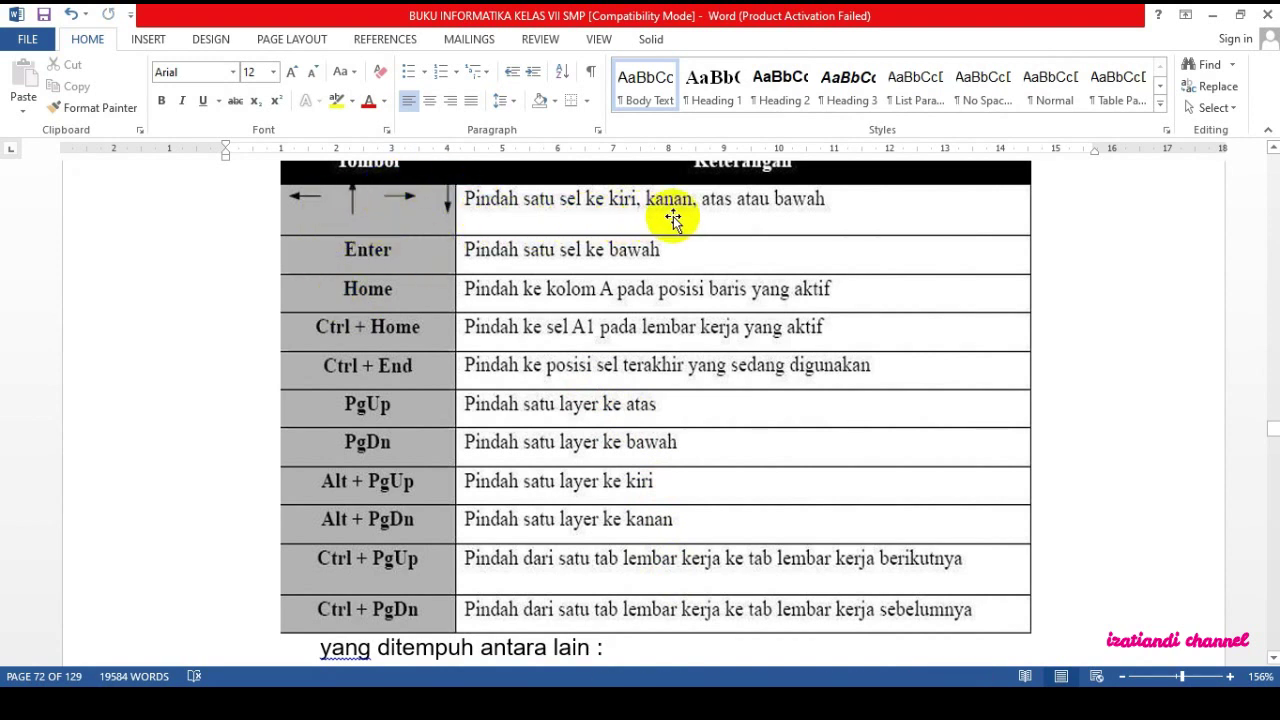
click(389, 200)
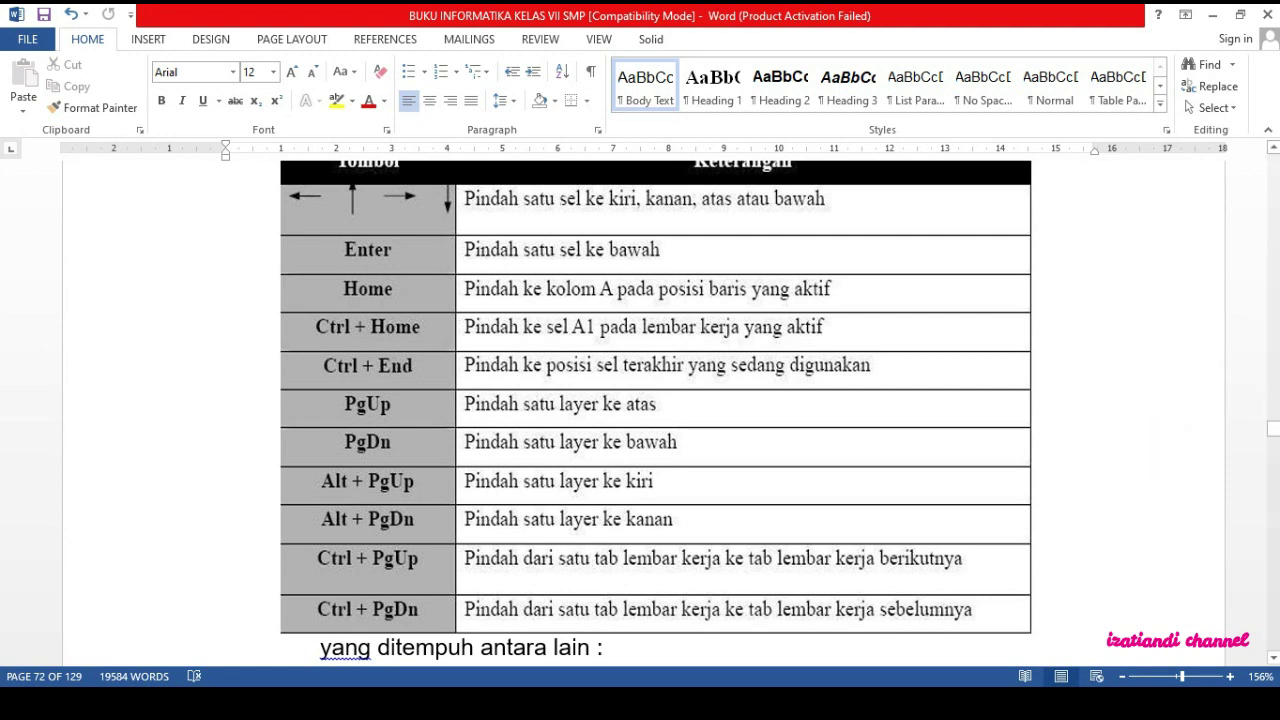
- Switch to Excel, select cell J10, move the cell pointer to column A of that row, and return to Word
key(alt+Tab)
click(639, 377)
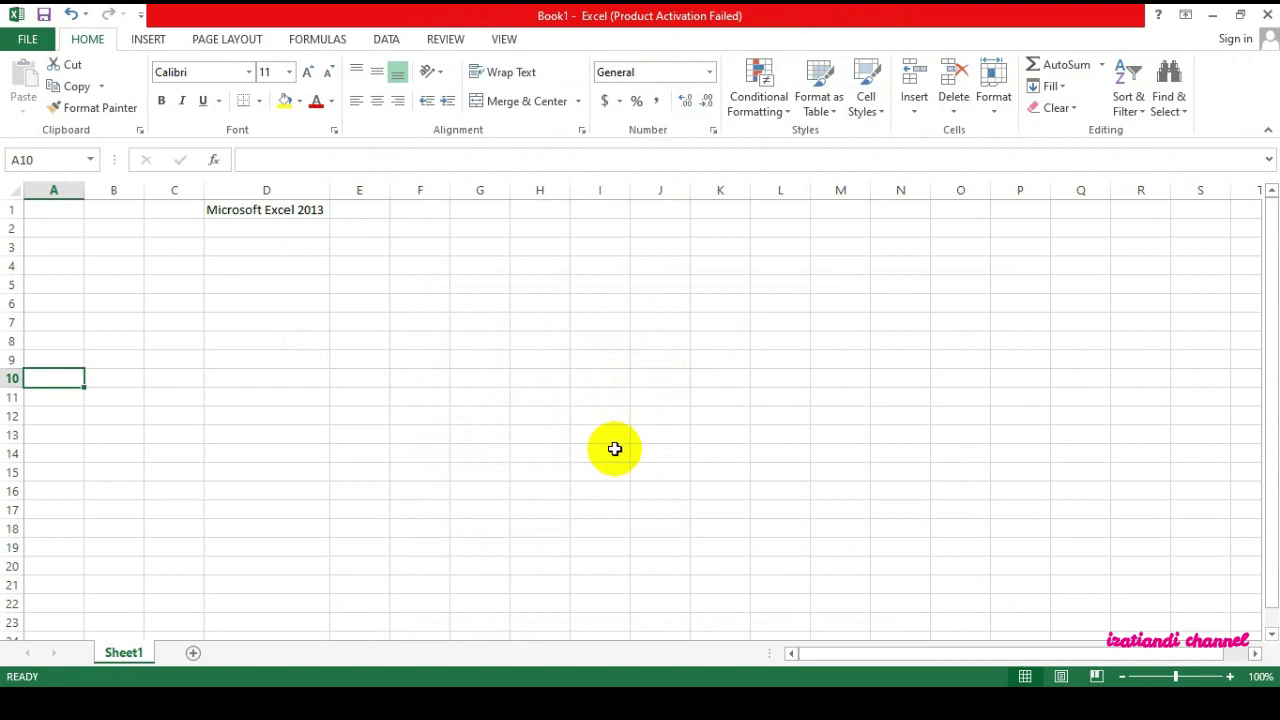
click(690, 703)
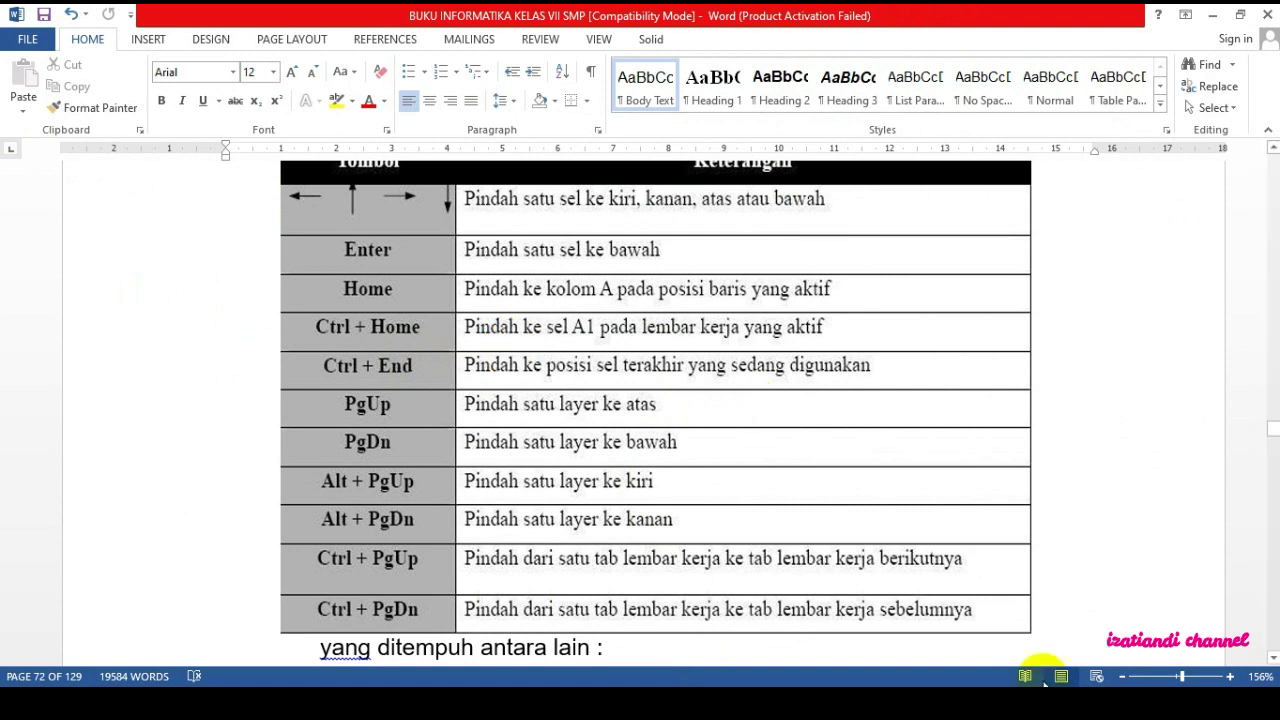
- Switch to Excel, select cell F13, move the cell pointer directly to cell A1, and return to Word
mouse_move(720, 705)
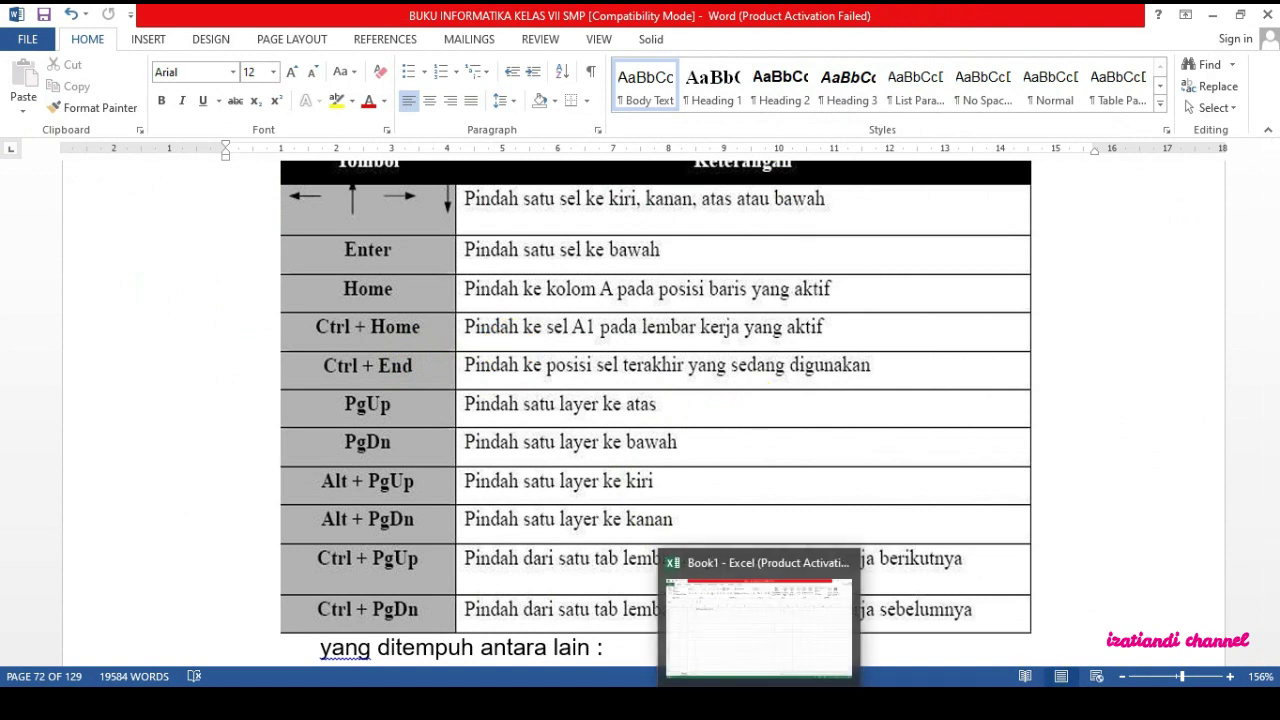
click(740, 620)
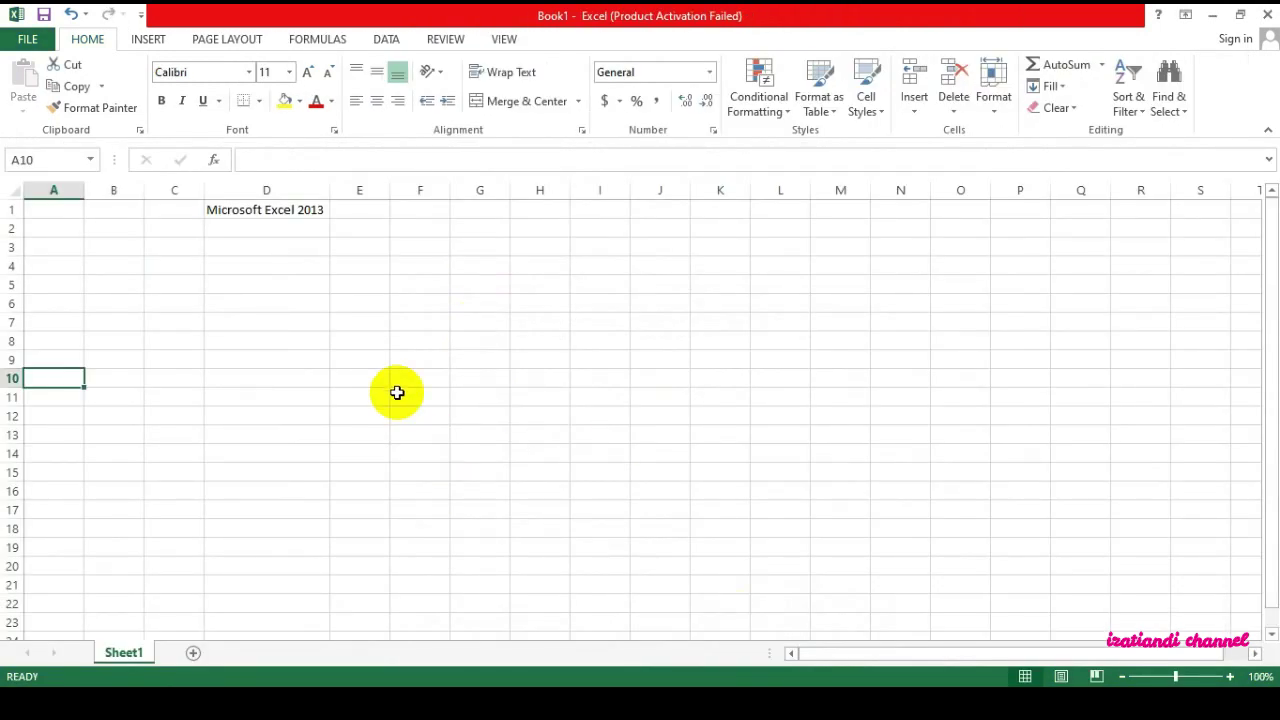
click(418, 432)
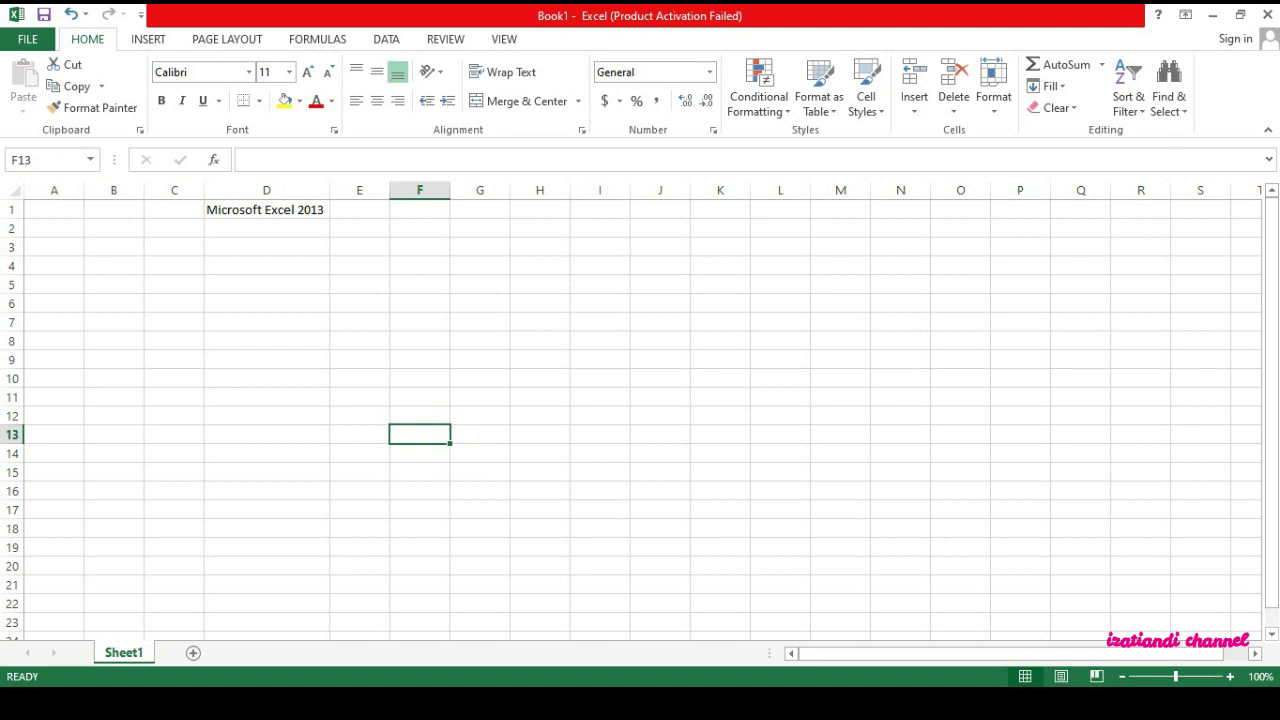
key(ctrl+Home)
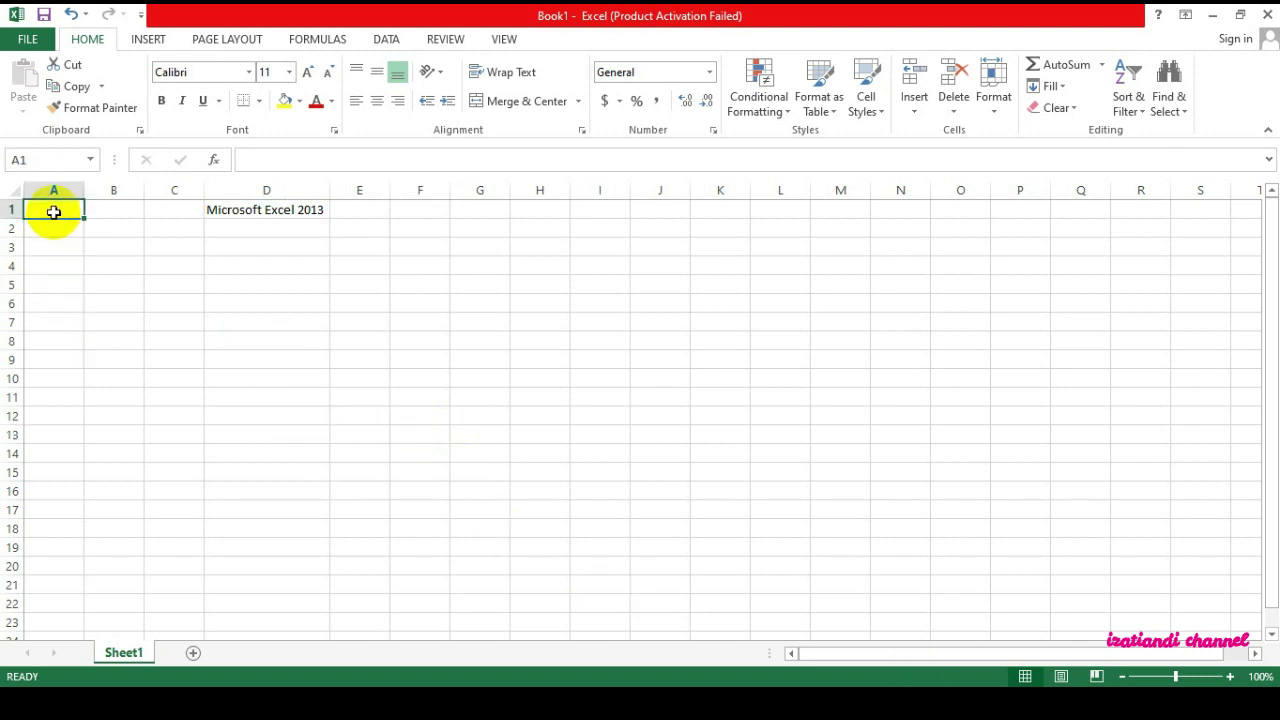
click(745, 705)
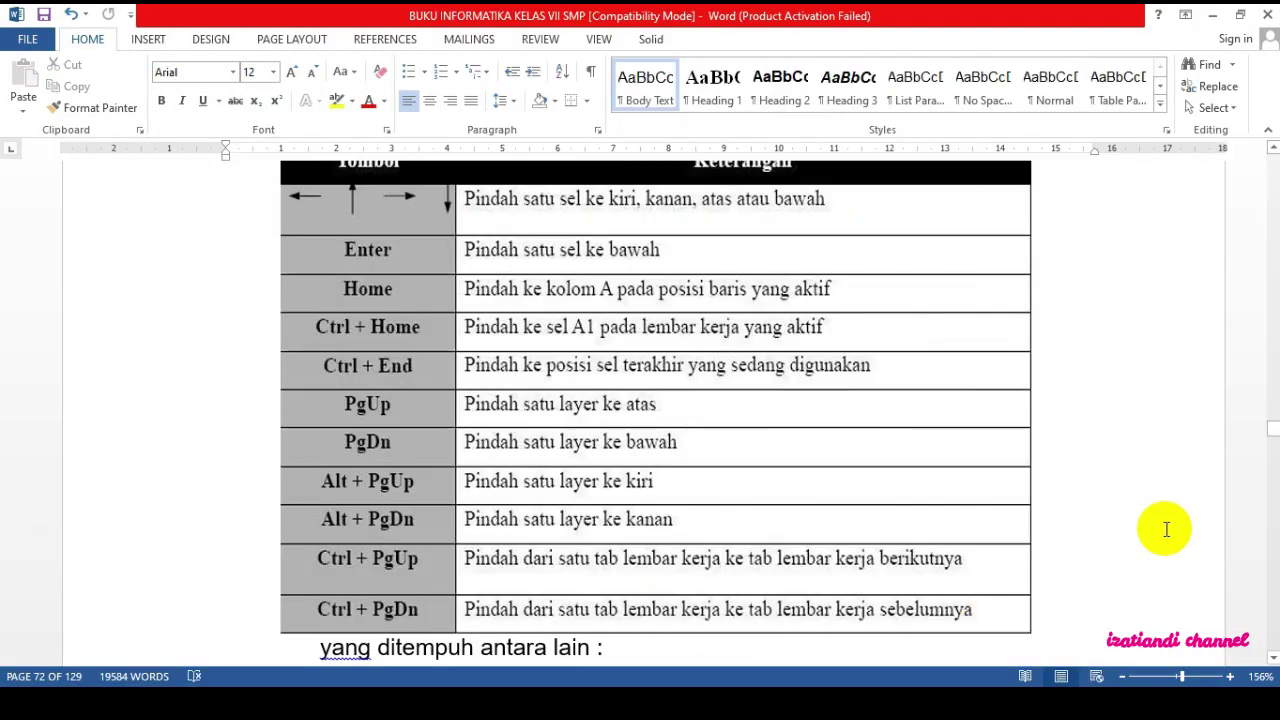
- Switch to Excel and move the cell pointer to the last used cell, D1
click(700, 705)
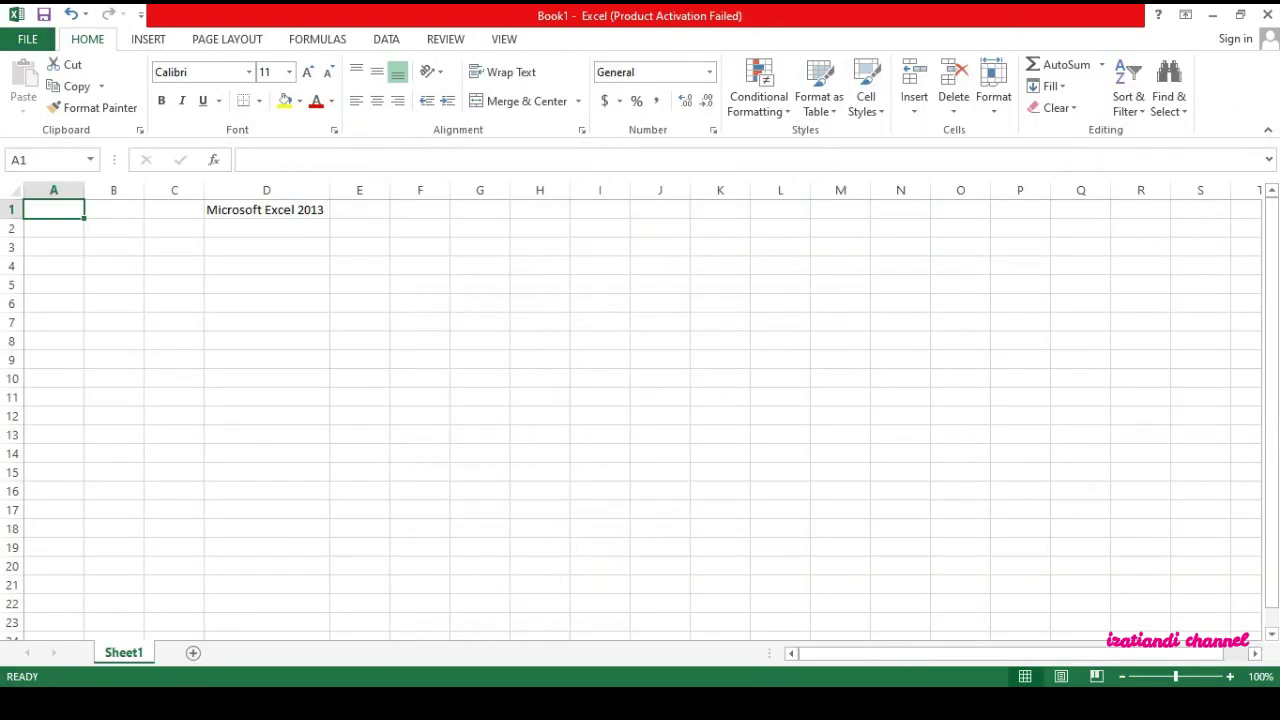
click(267, 210)
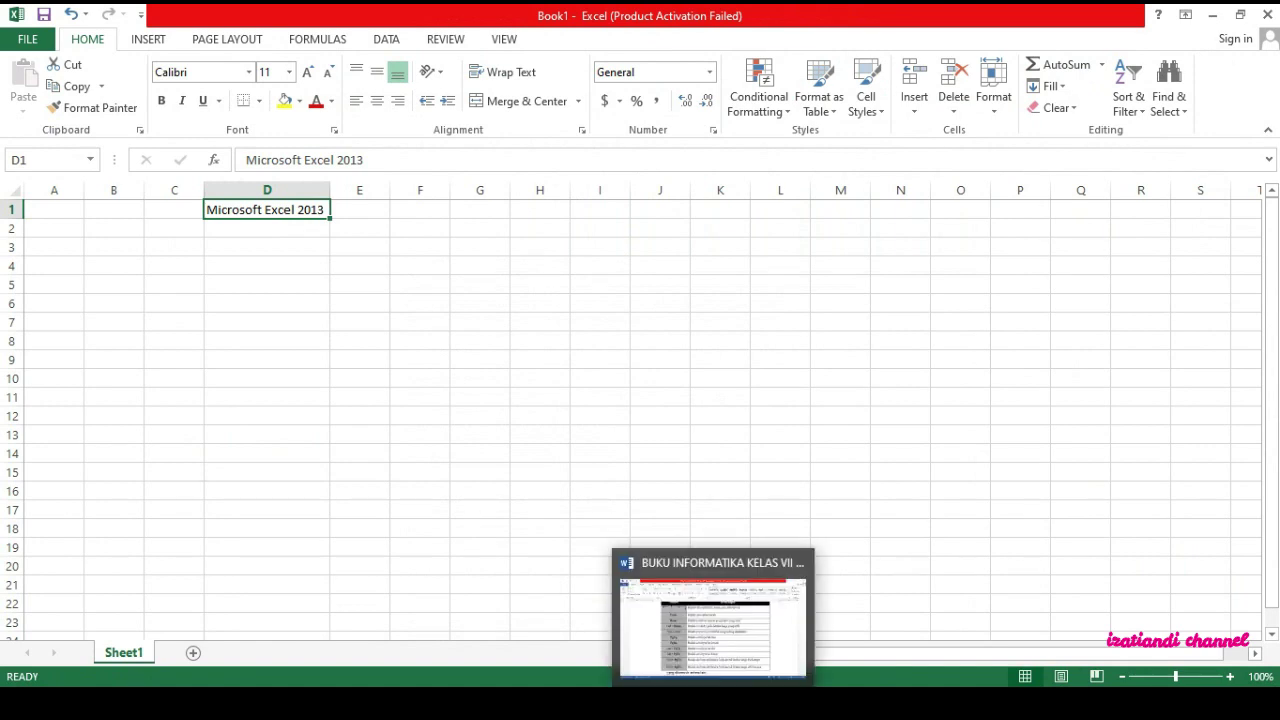
click(715, 705)
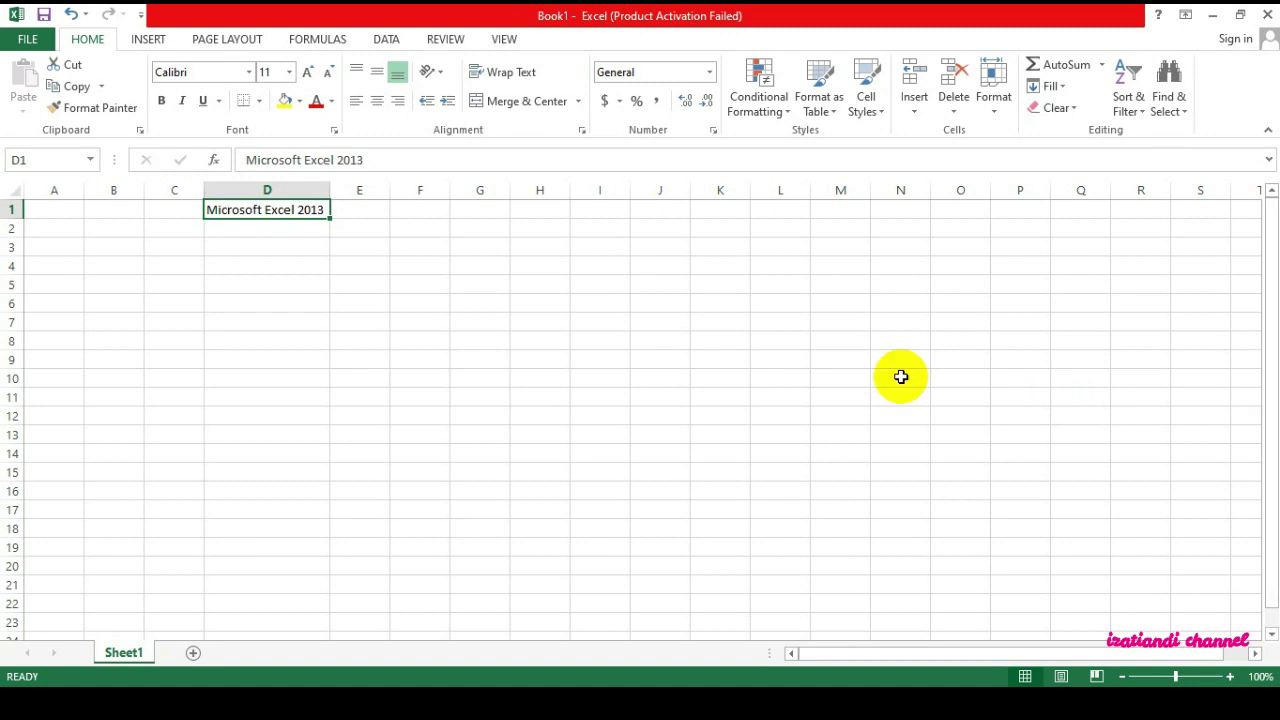
- Select cell H6 and move the cell pointer five screens to the right along row 6
click(552, 302)
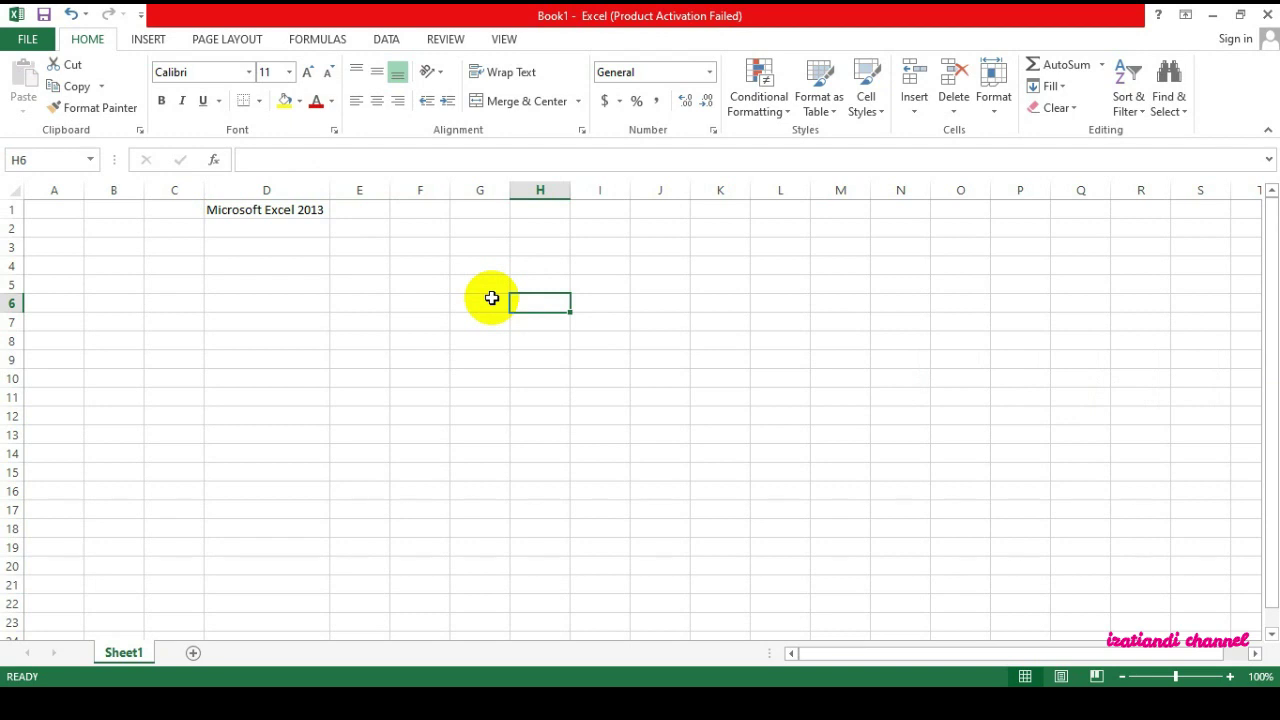
key(alt+Page_Down)
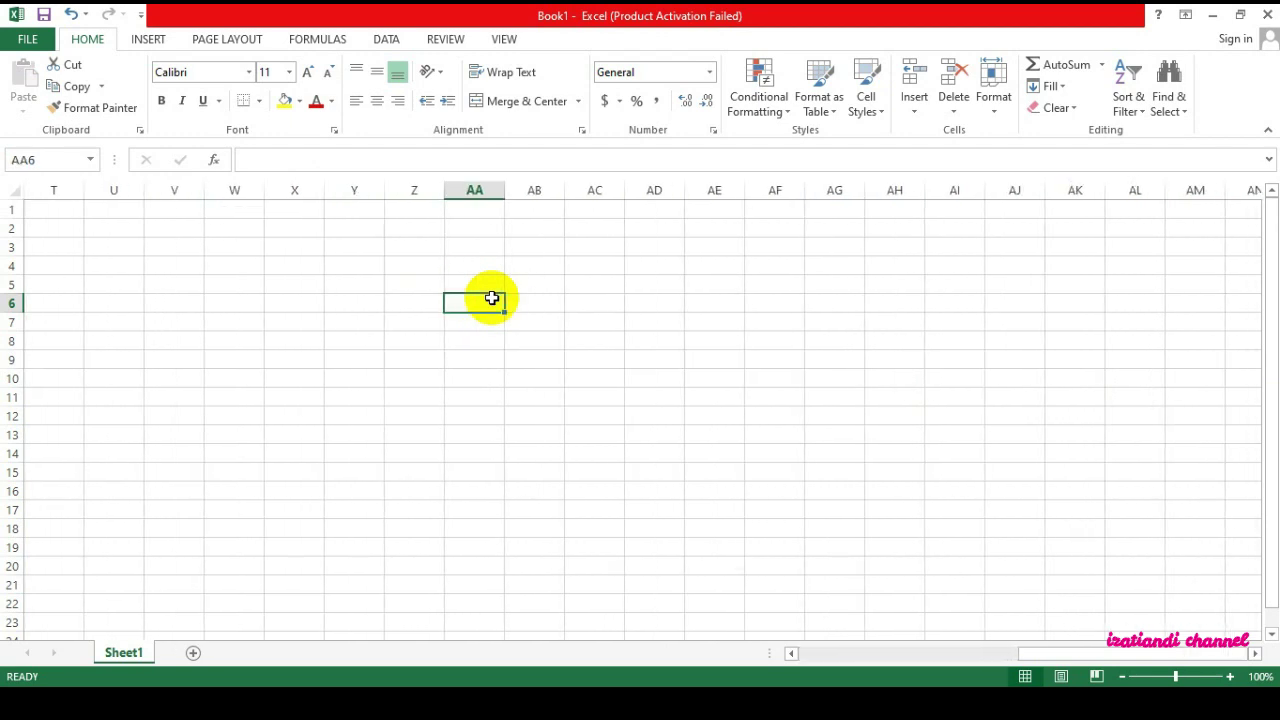
key(alt+Page_Down)
key(alt+Page_Down)
key(alt+Page_Down)
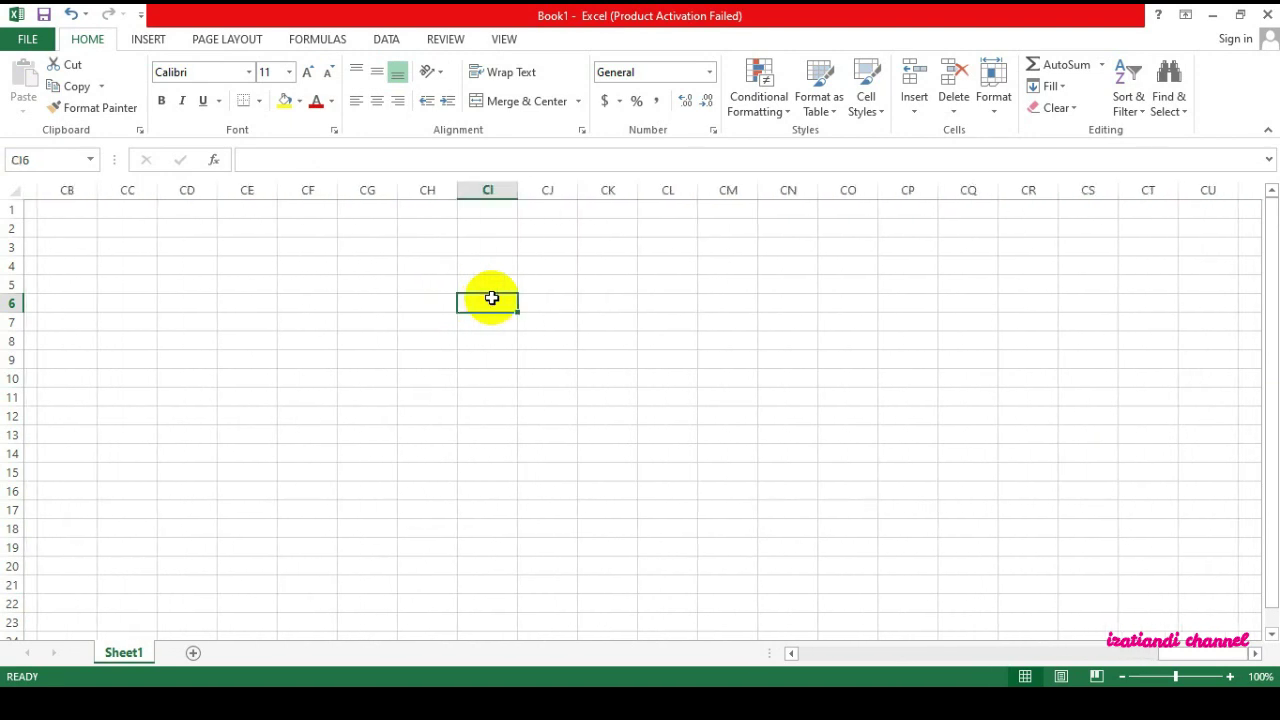
key(alt+Page_Down)
- Move the cell pointer five screens left along row 6 to H6, and select cell F8
key(alt+Page_Up)
key(alt+Page_Up)
key(alt+Page_Up)
key(alt+Page_Up)
key(alt+Page_Up)
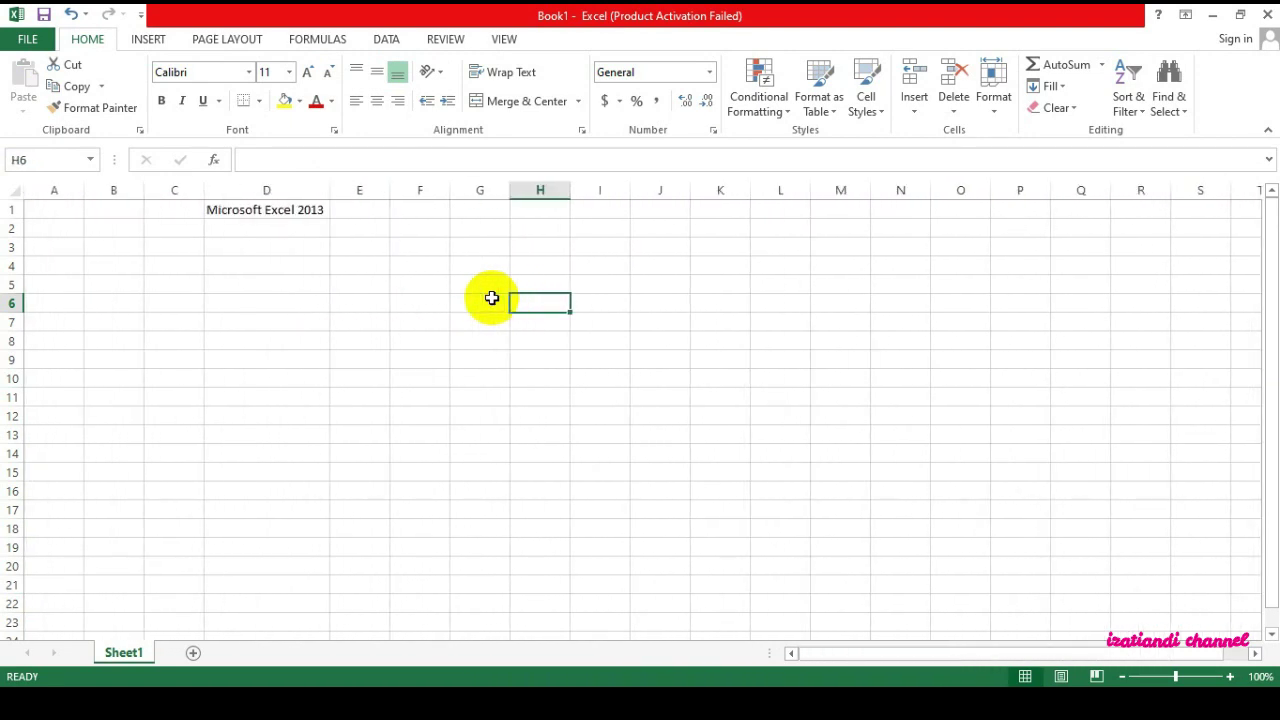
click(404, 336)
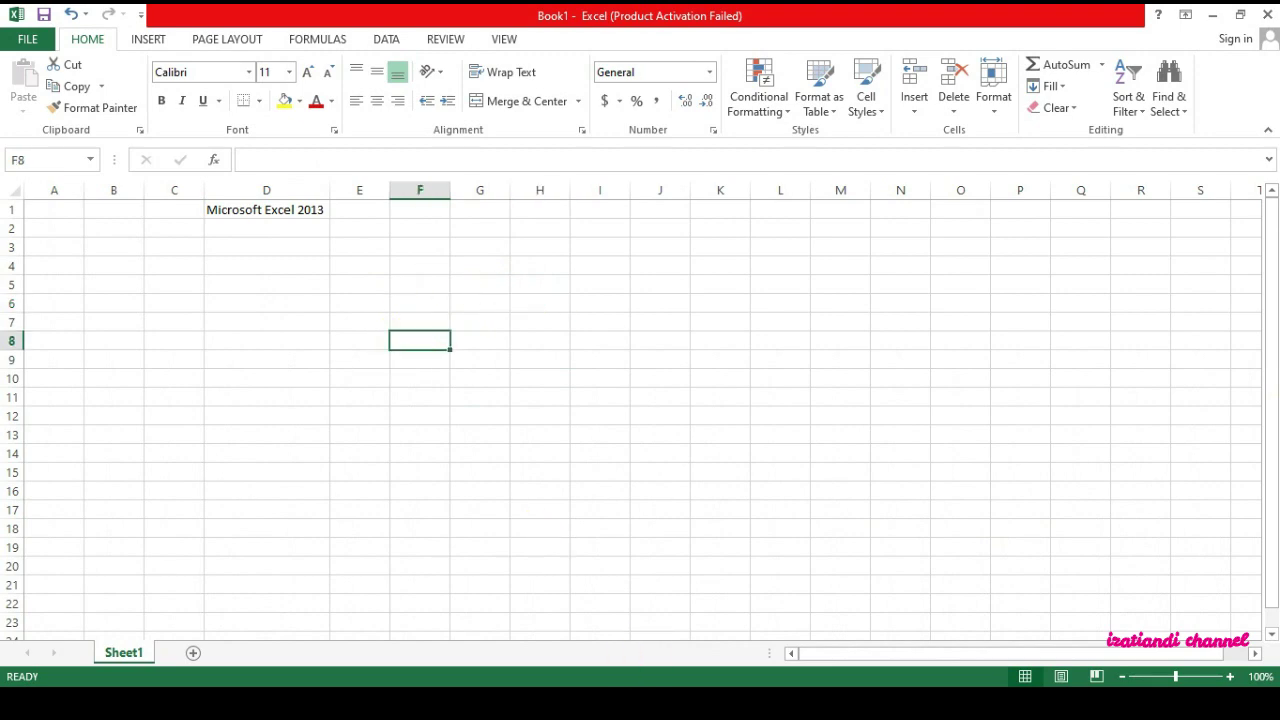
- Switch to Word and read section 4, Memilih Cells atau Ranges, including the table row on selecting one cell
key(alt+Tab)
scroll(663, 629, down, 5)
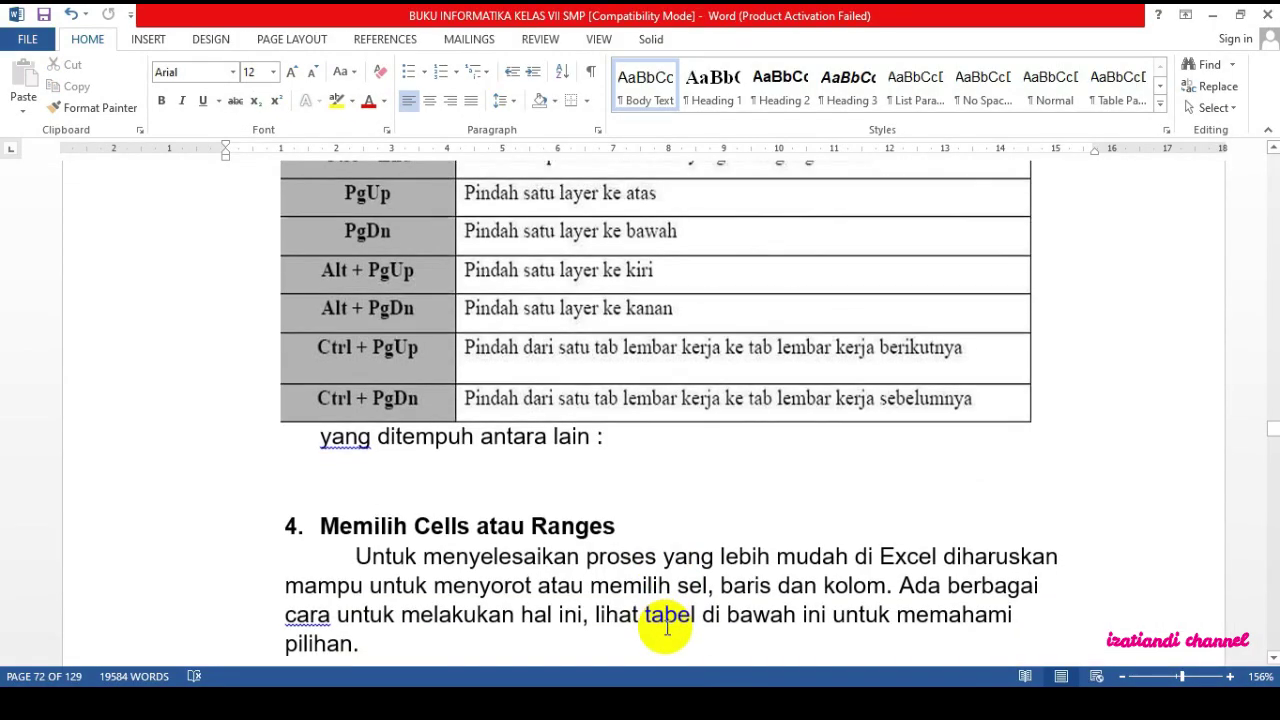
scroll(665, 627, down, 3)
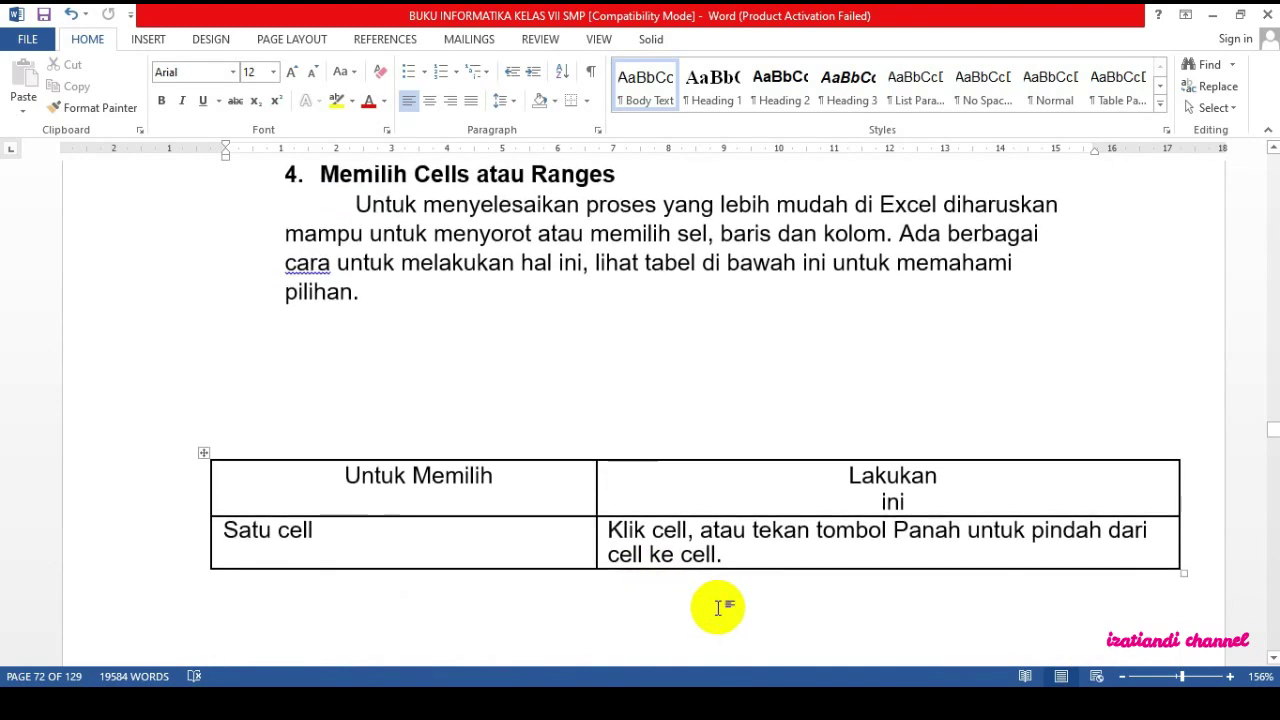
scroll(634, 538, down, 1)
- Switch to Excel, select the single cells B2 and H3 in turn, and return to Word at the Range kecil row
key(alt+Tab)
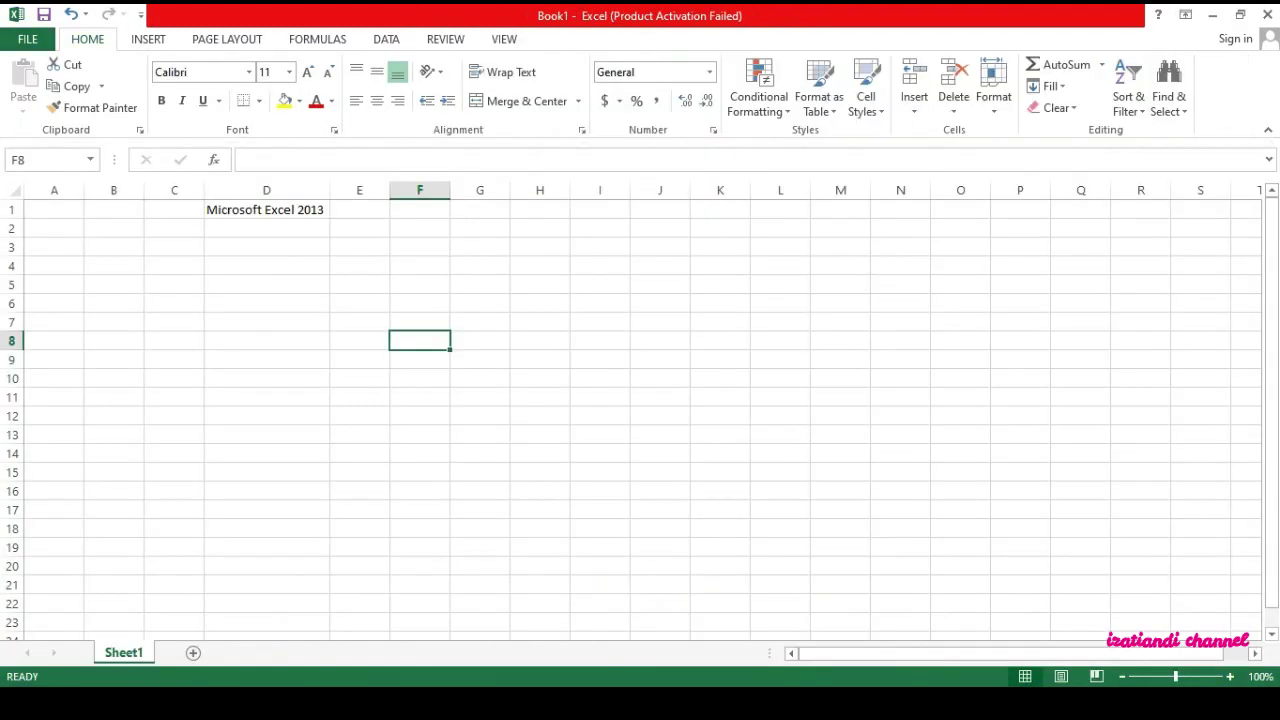
click(101, 226)
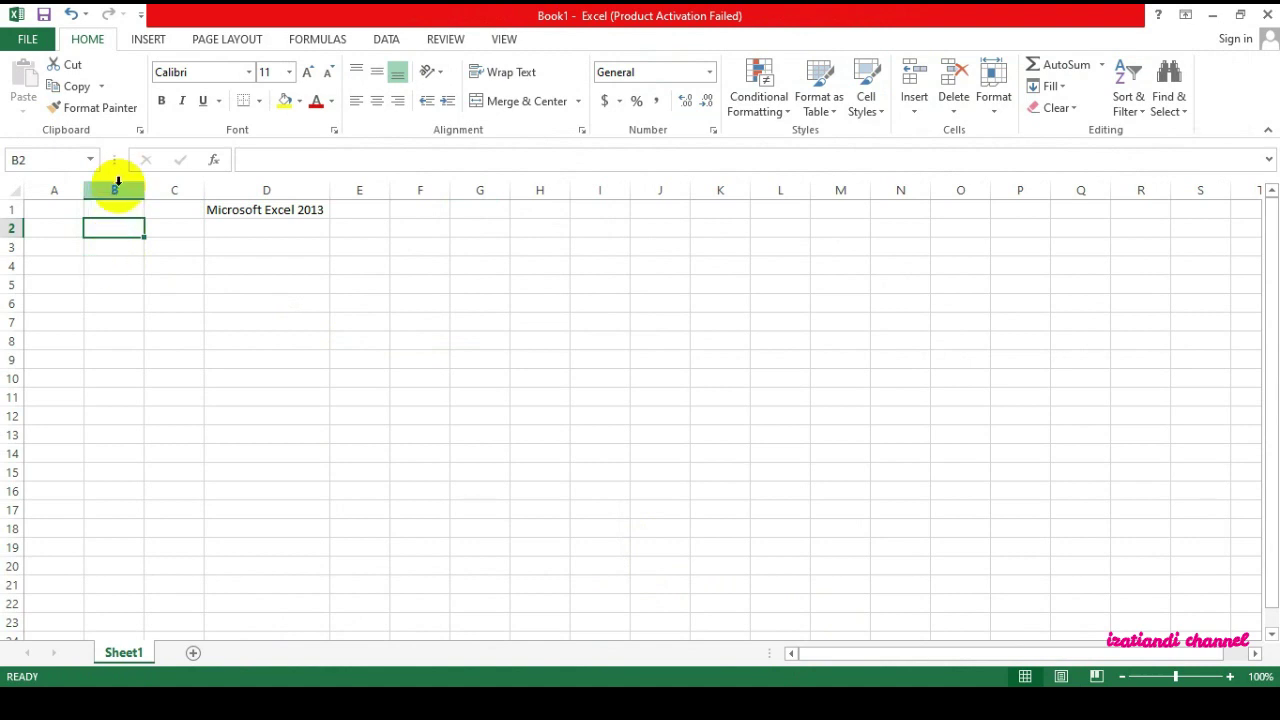
click(538, 245)
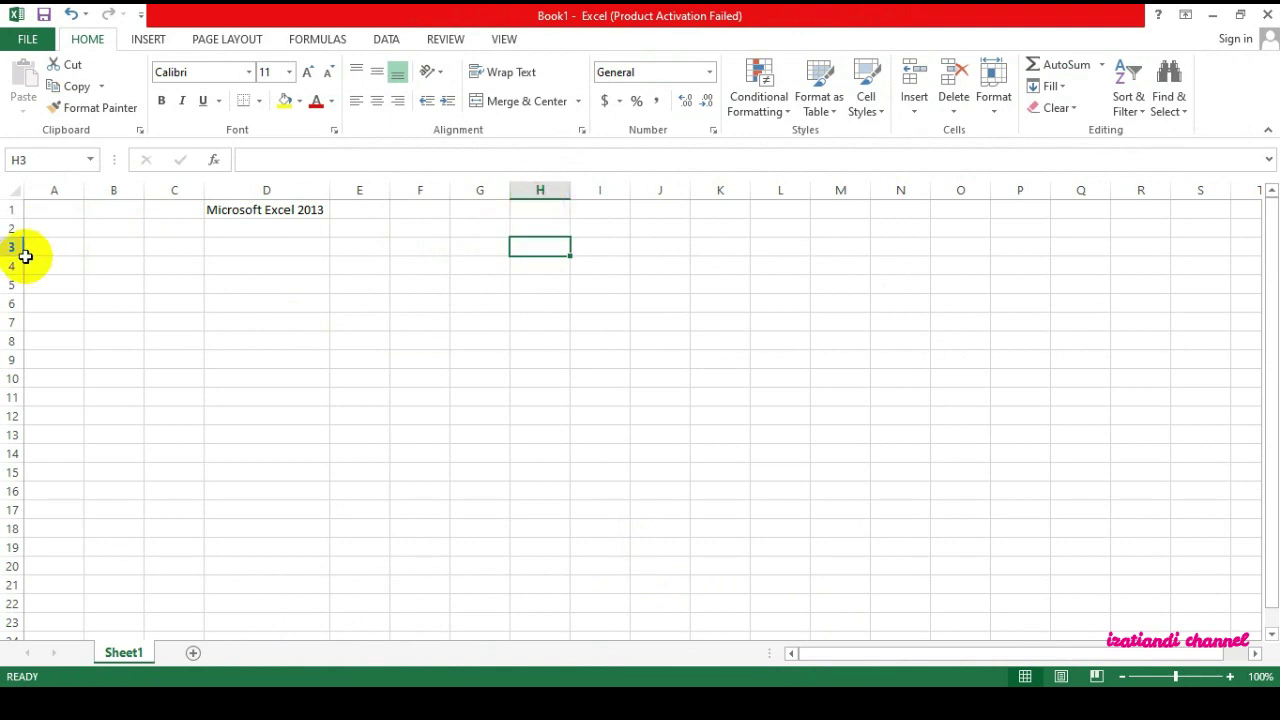
click(674, 704)
scroll(448, 506, down, 4)
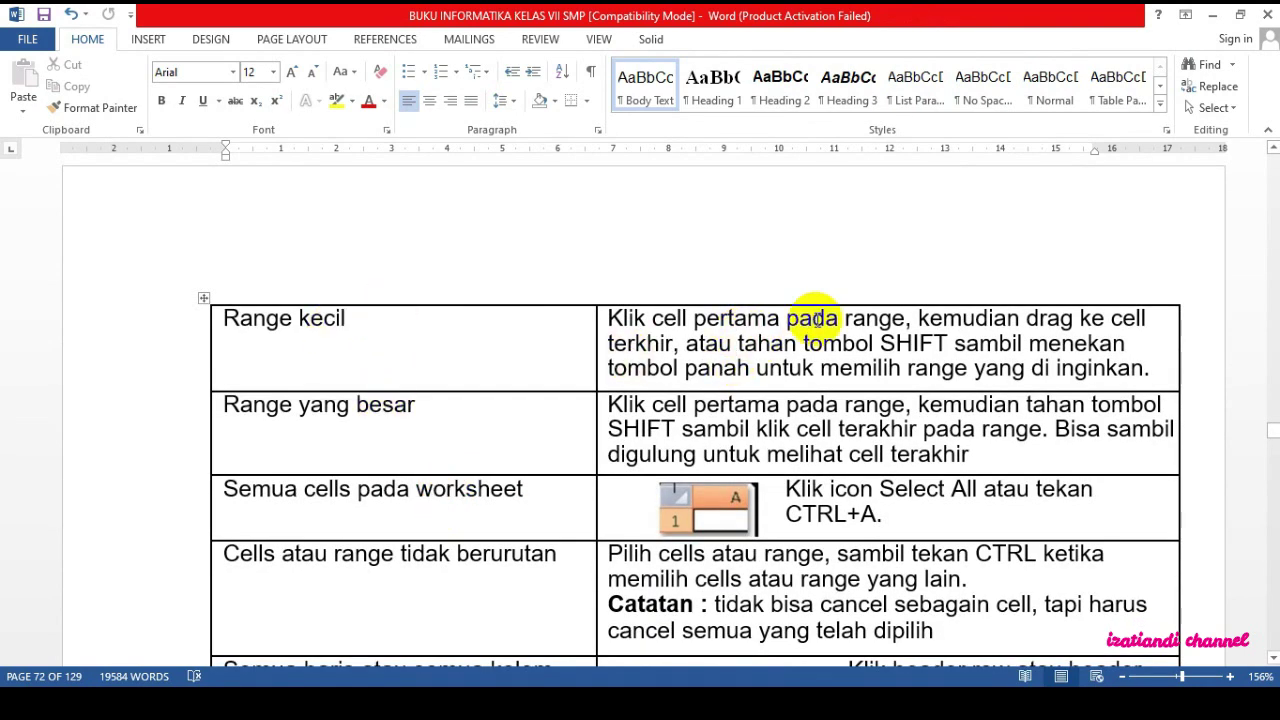
- Switch to Excel, select the small range A5:C5, and clear the selection by selecting cell B8
click(768, 704)
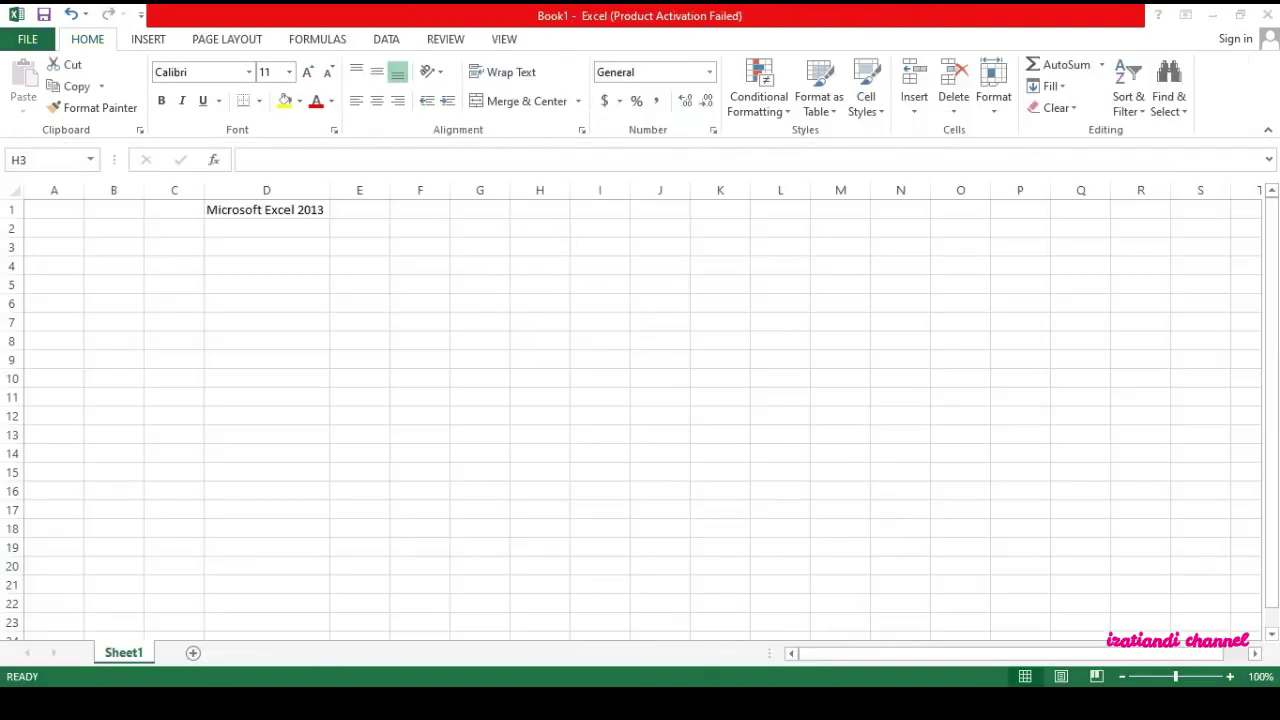
click(50, 285)
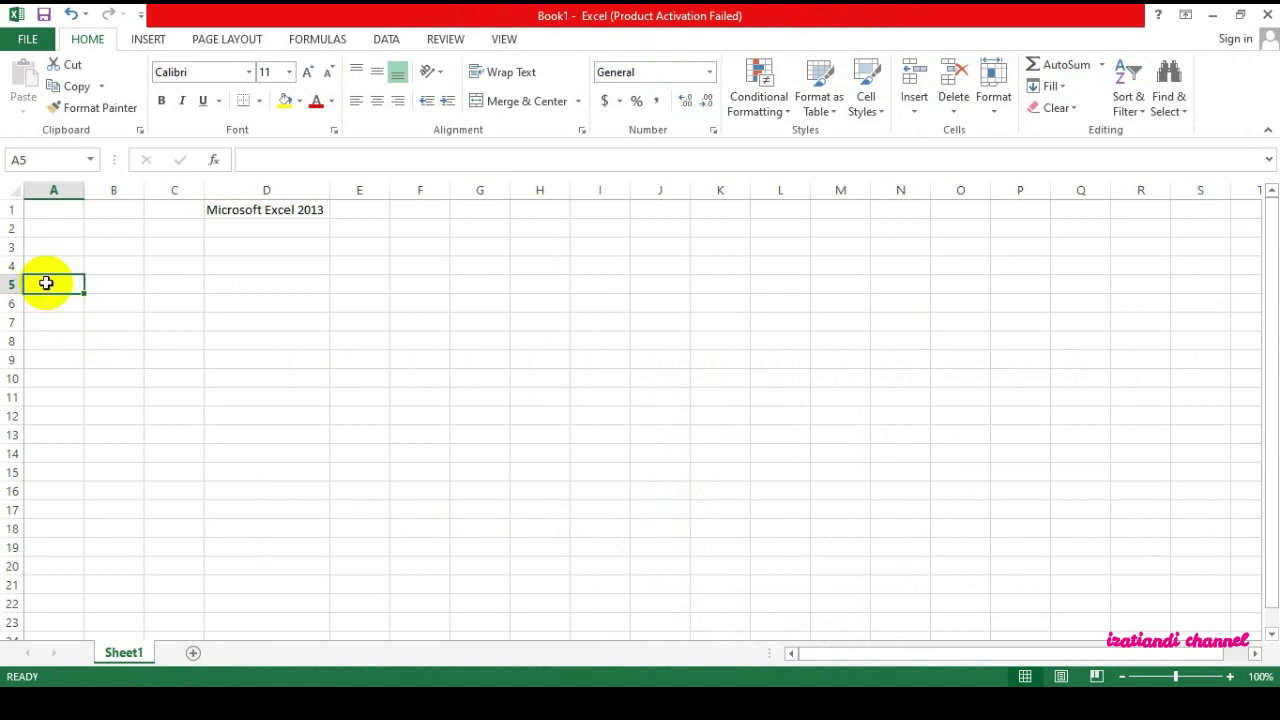
drag(46, 283, 157, 283)
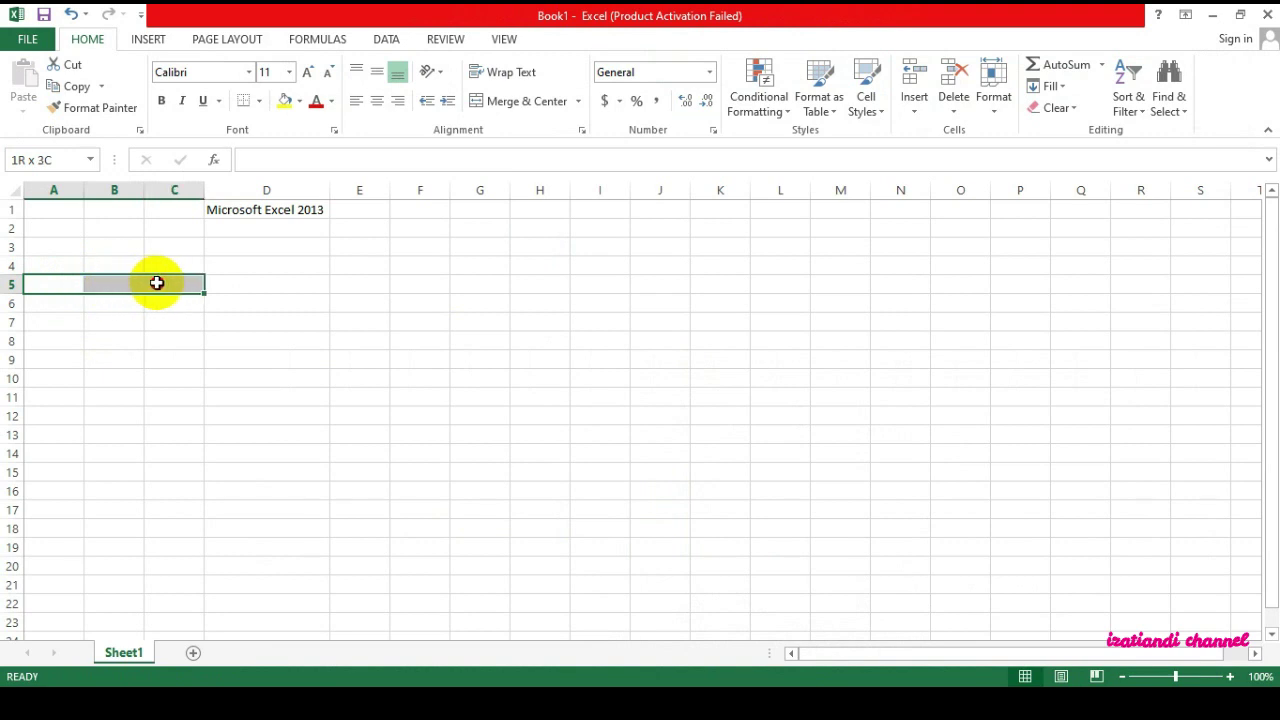
drag(157, 283, 160, 283)
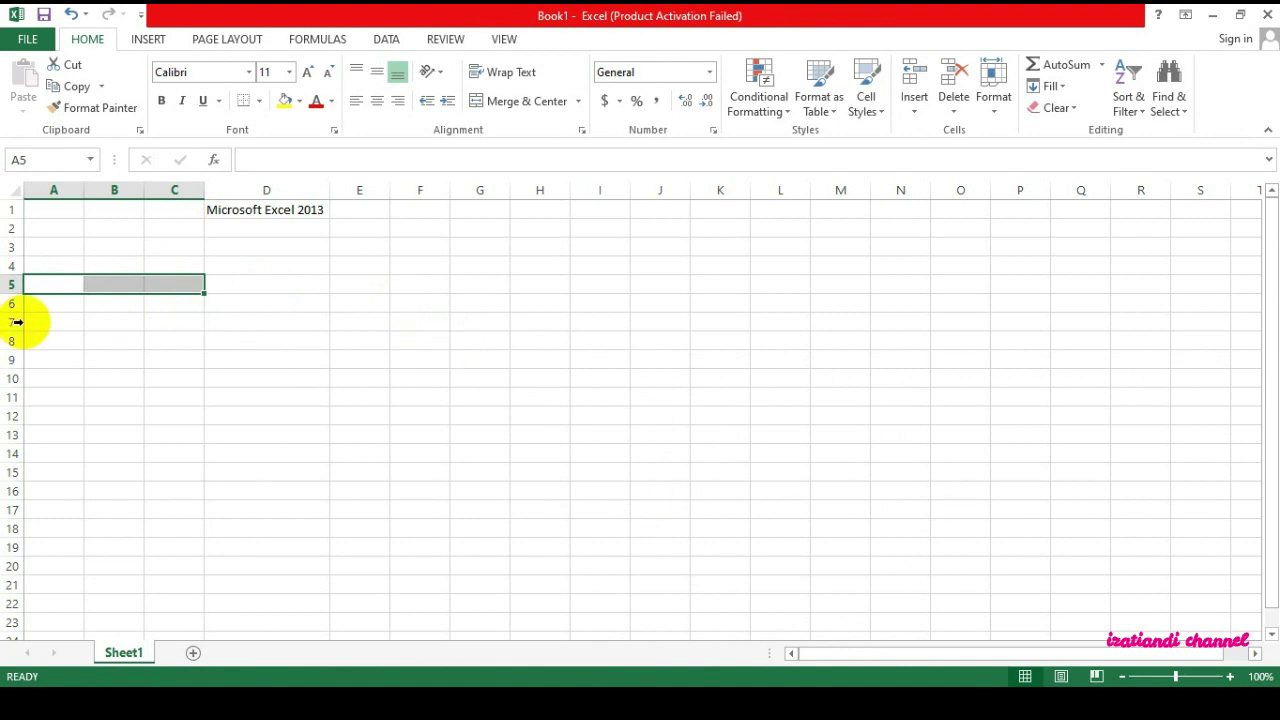
click(88, 338)
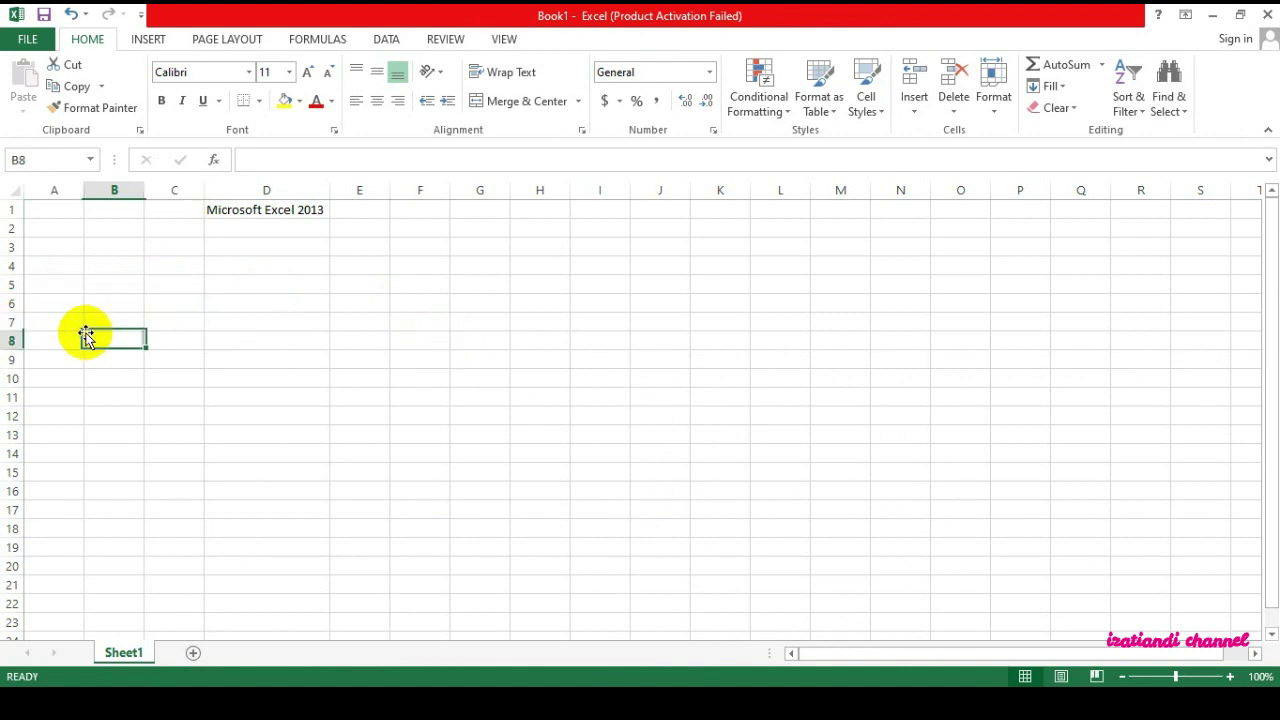
- Select cell A5, extend the selection one cell at a time to C5, and return to Word
click(40, 287)
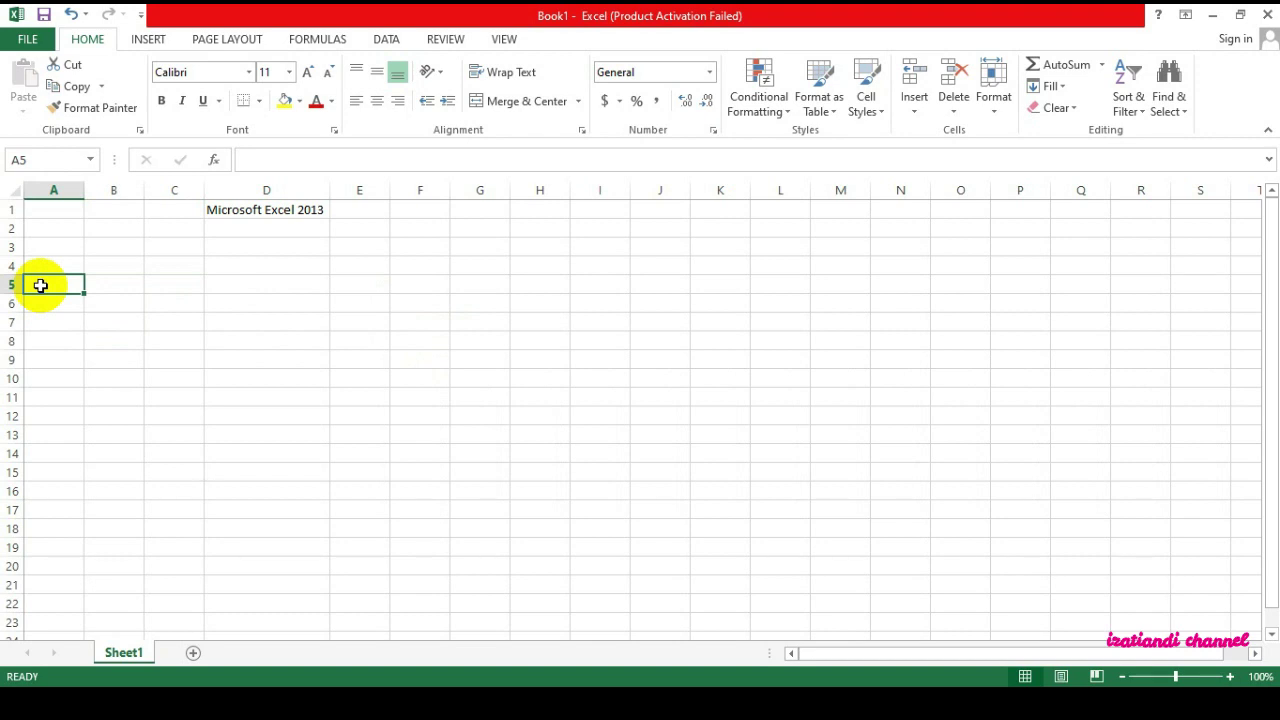
key(shift+Right)
key(shift+Right)
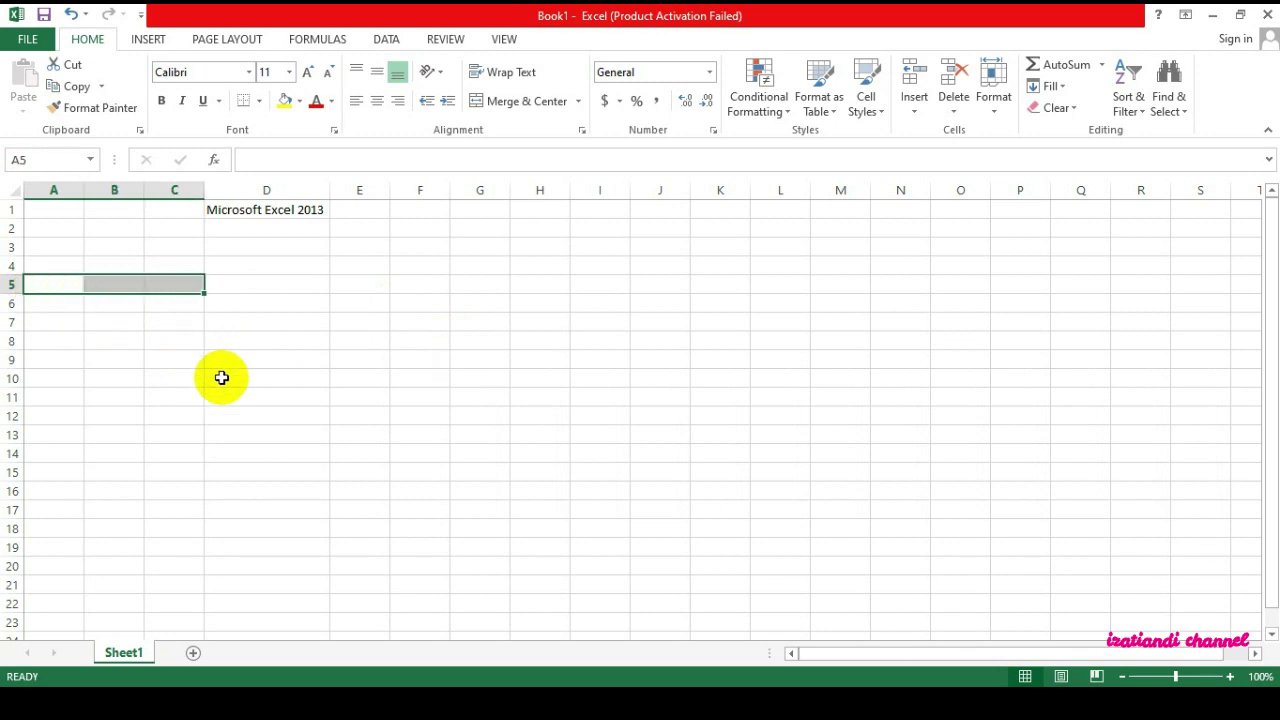
key(alt+Tab)
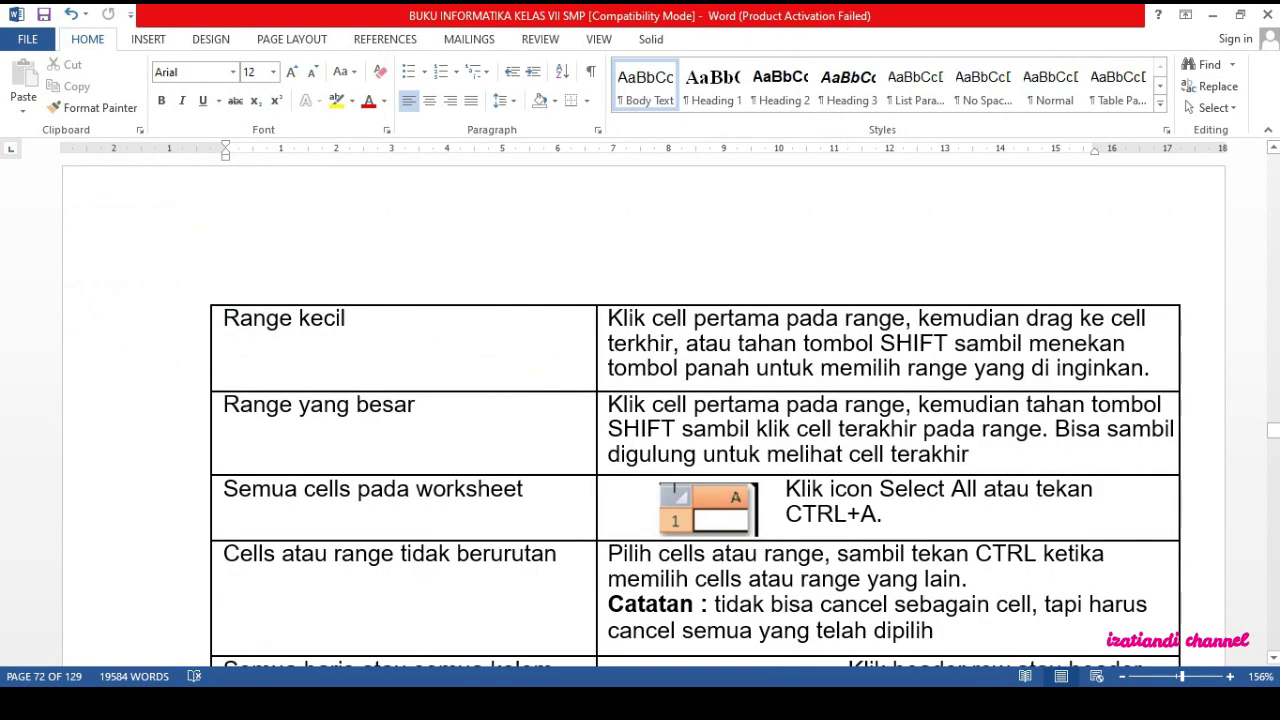
- Switch to Excel, select the large range A5:I23, deselect it by selecting M15, and return to the Word table on non-adjacent ranges
key(alt+Tab)
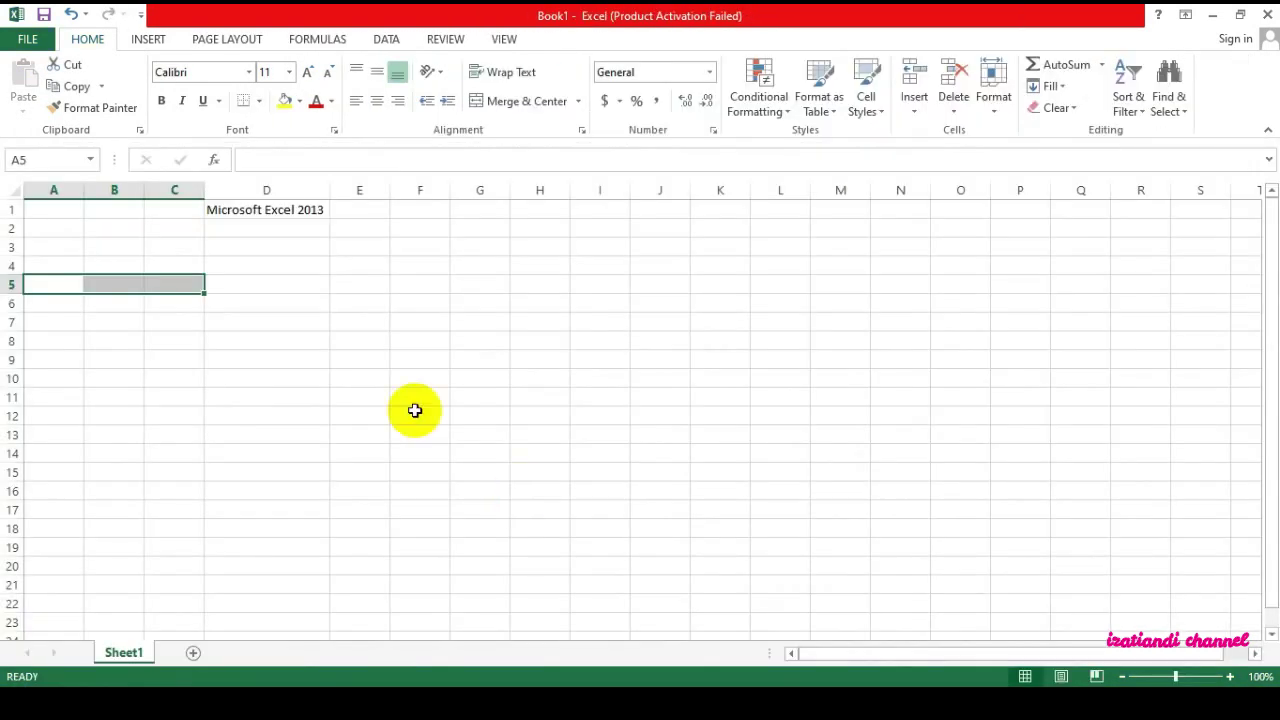
click(375, 398)
drag(43, 285, 614, 623)
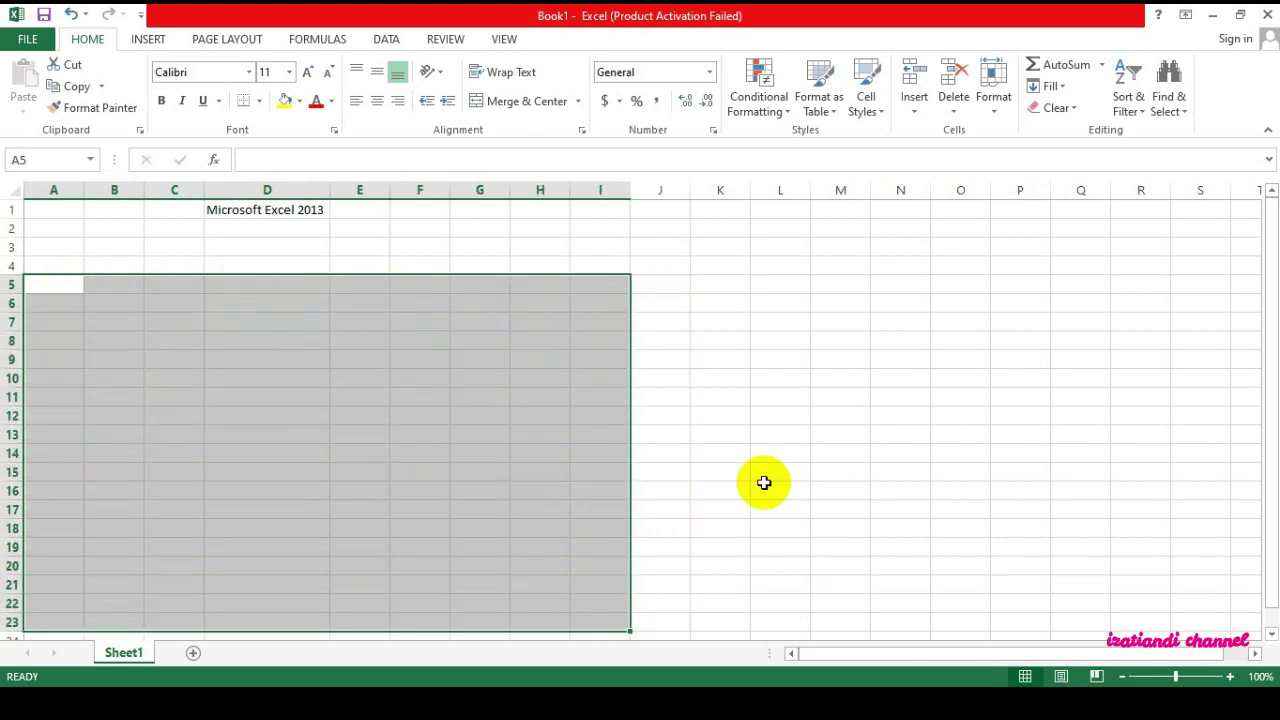
click(836, 474)
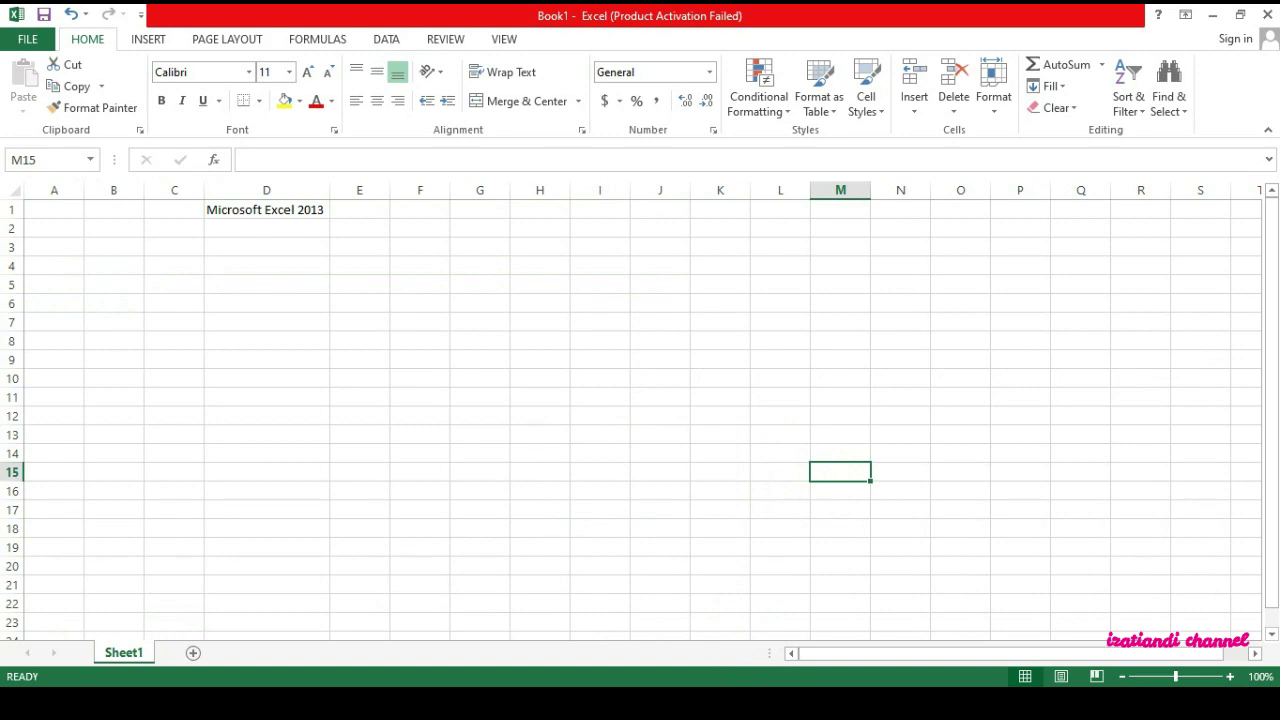
click(704, 704)
scroll(528, 438, down, 3)
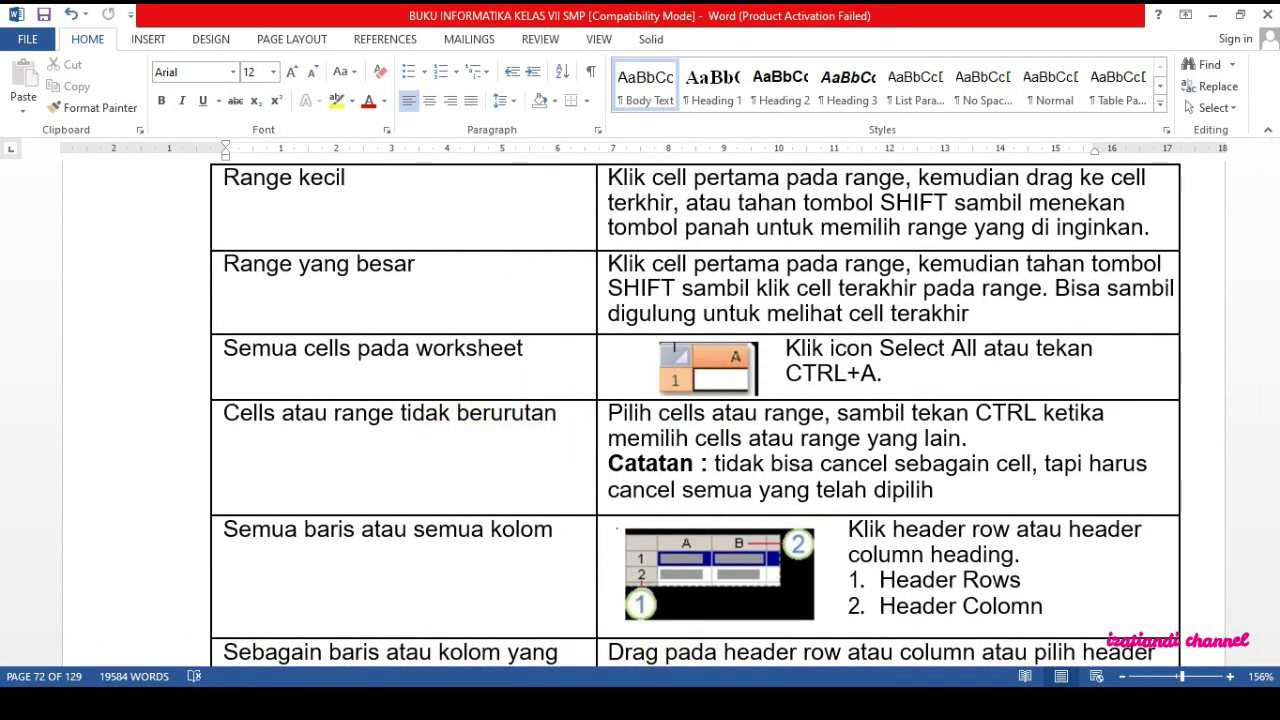
- Switch to Excel, select the non-adjacent columns B, F, K and O together, and clear the selection by selecting cell Q8
click(672, 704)
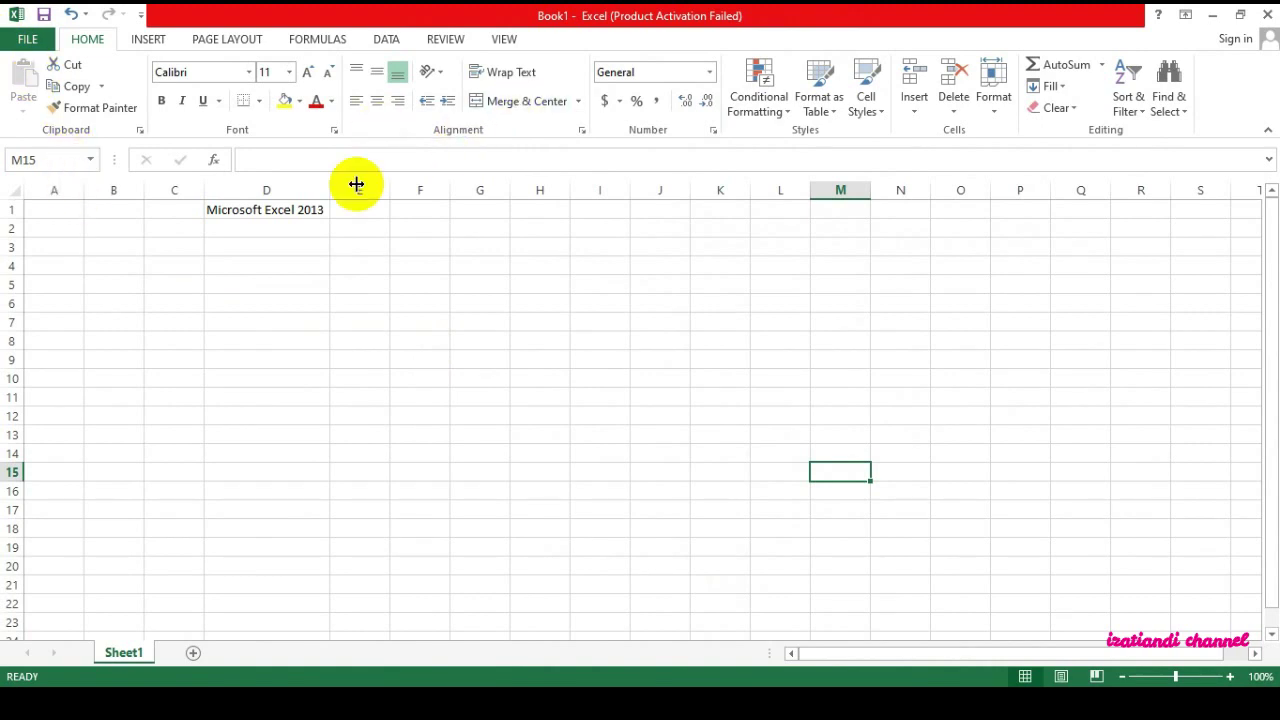
click(125, 184)
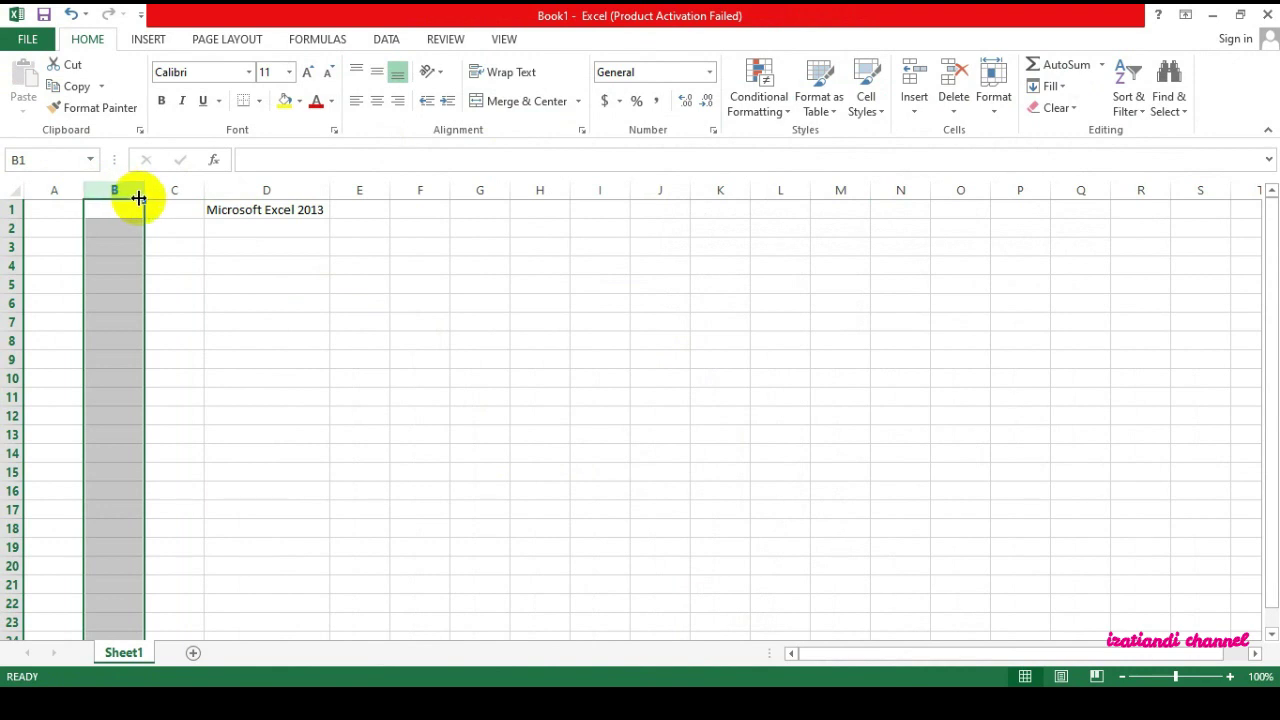
ctrl+click(421, 189)
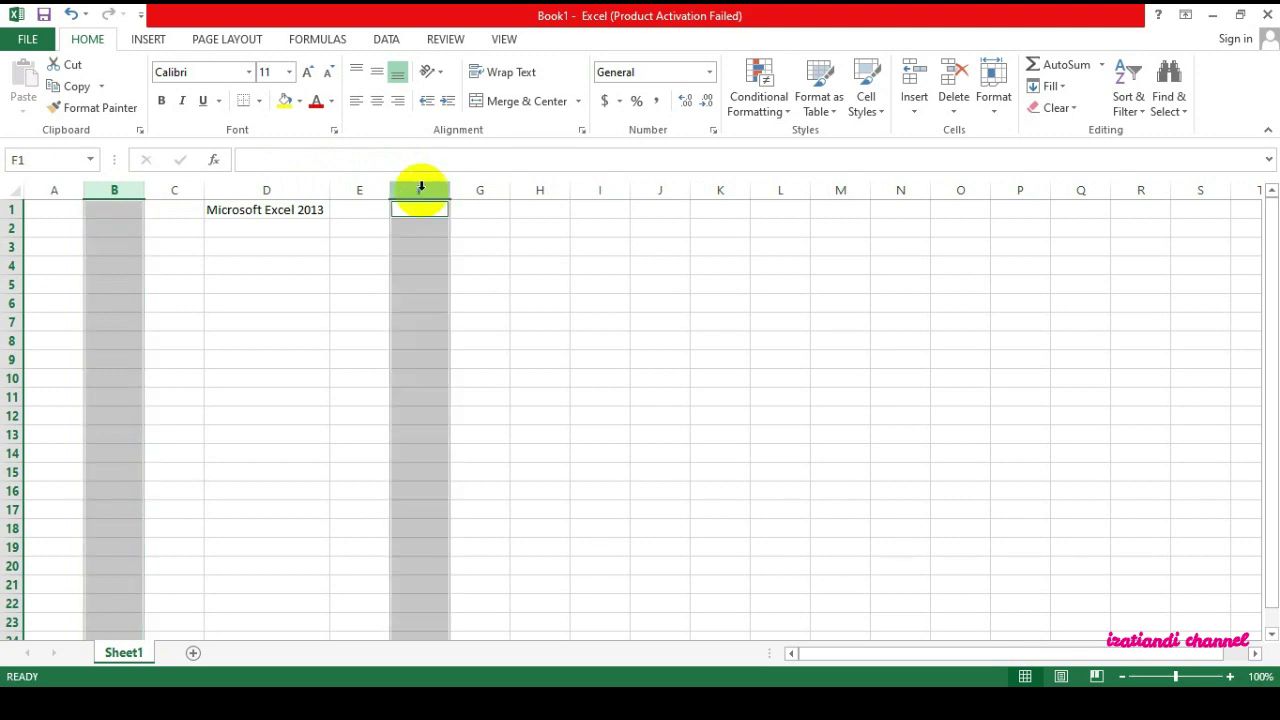
ctrl+click(720, 185)
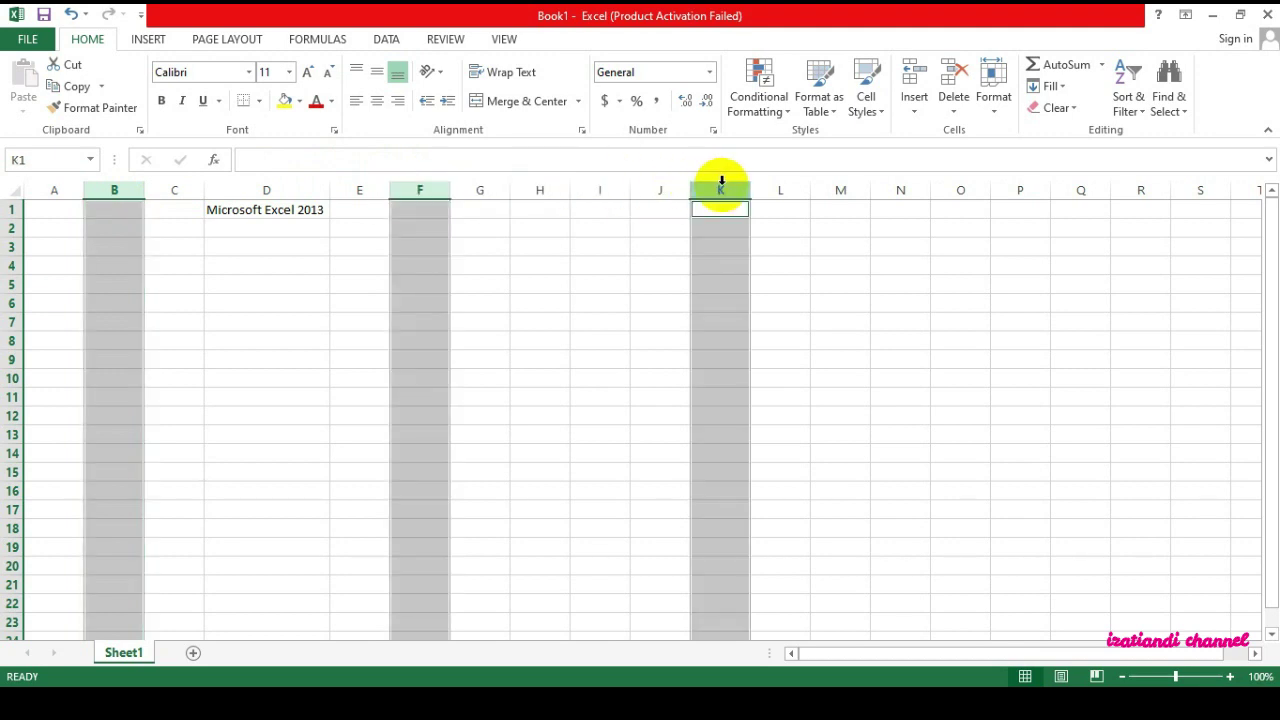
ctrl+click(972, 188)
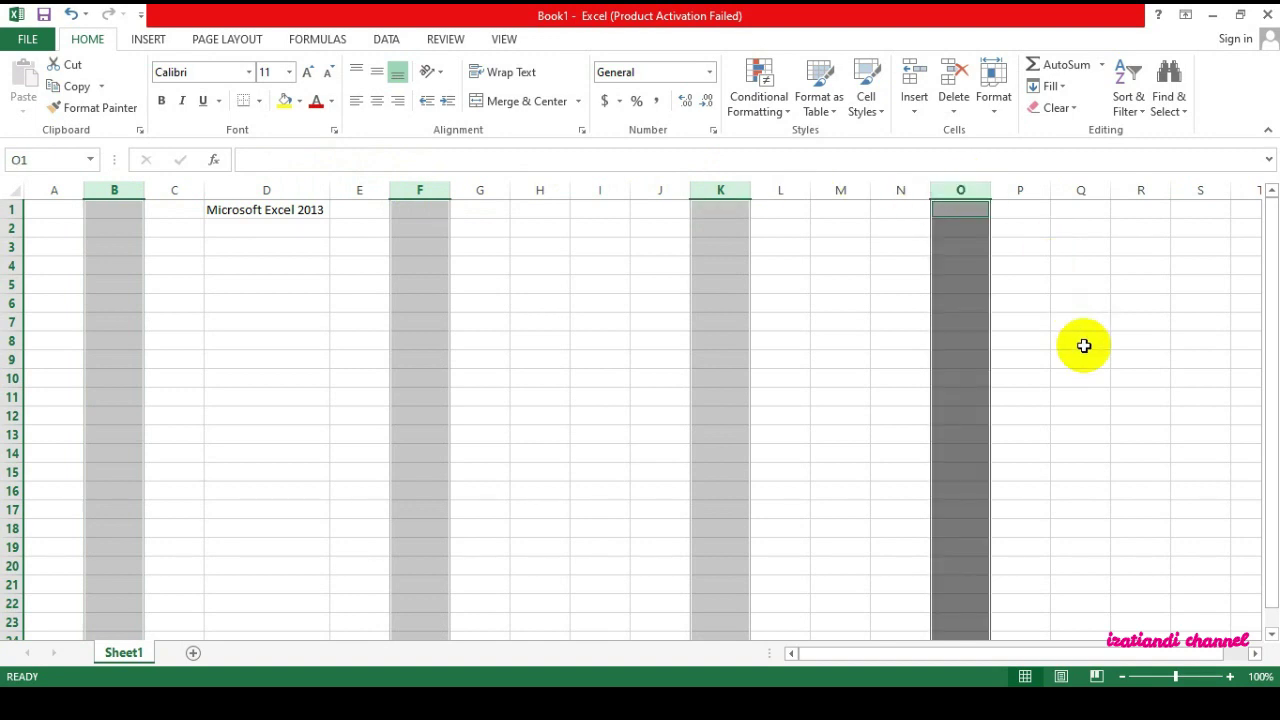
click(1084, 345)
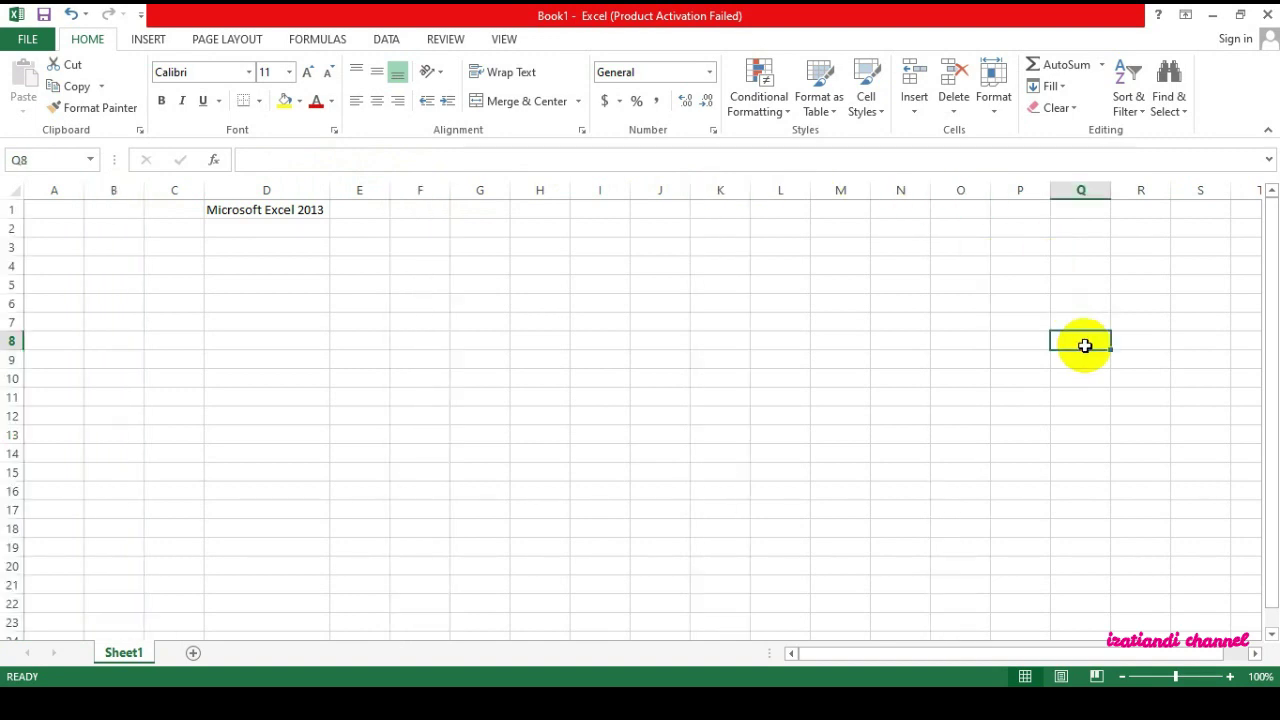
- Select the non-adjacent rows 2, 10 and 16 together, and clear the selection by selecting cell O4
click(5, 228)
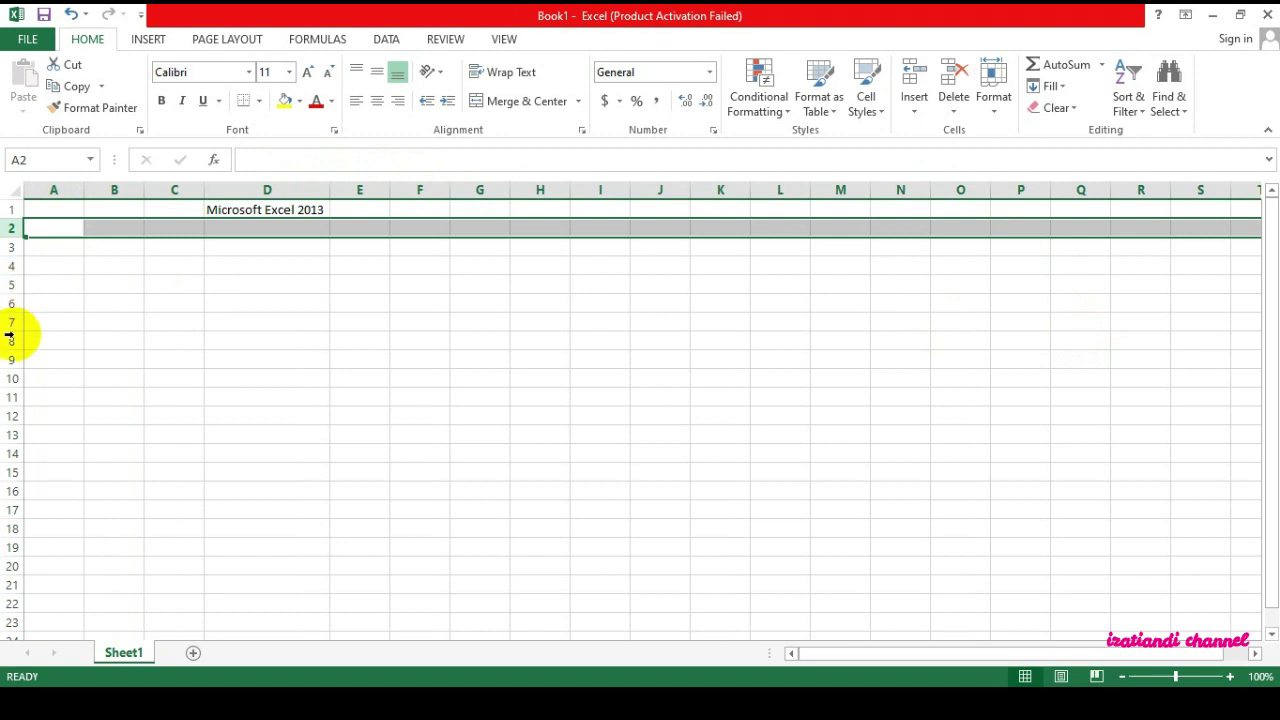
ctrl+click(8, 378)
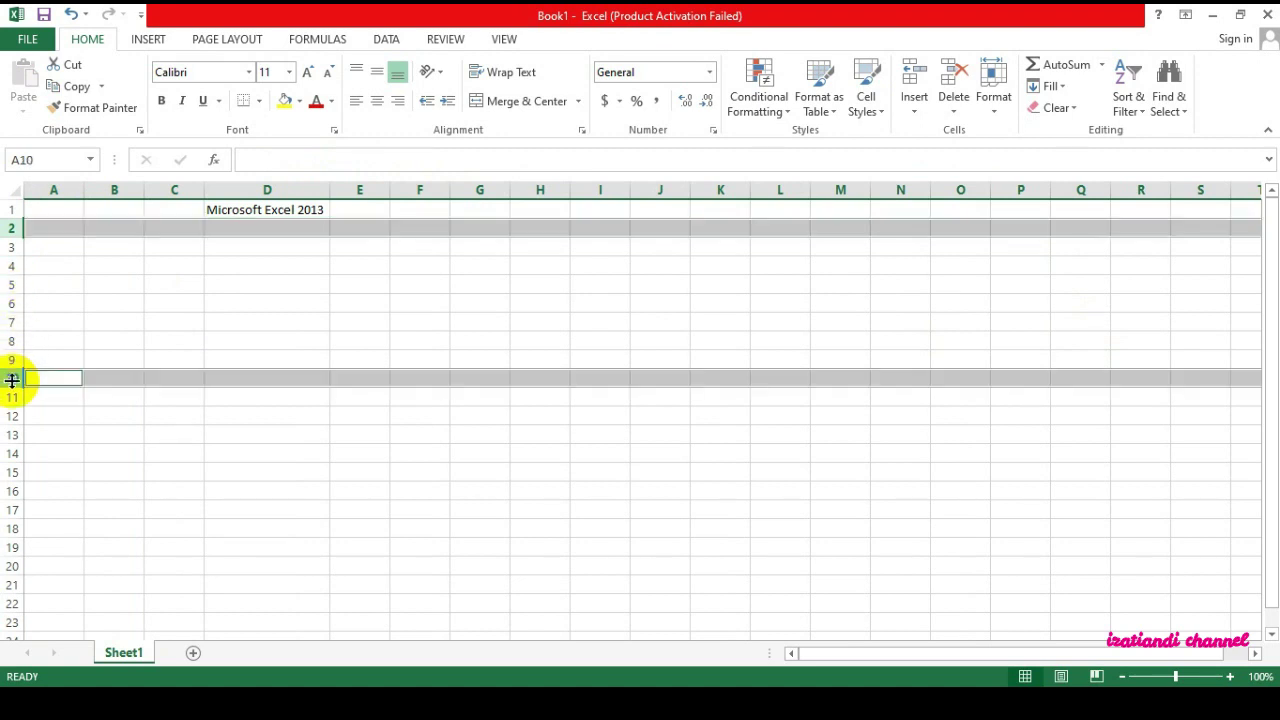
ctrl+click(10, 491)
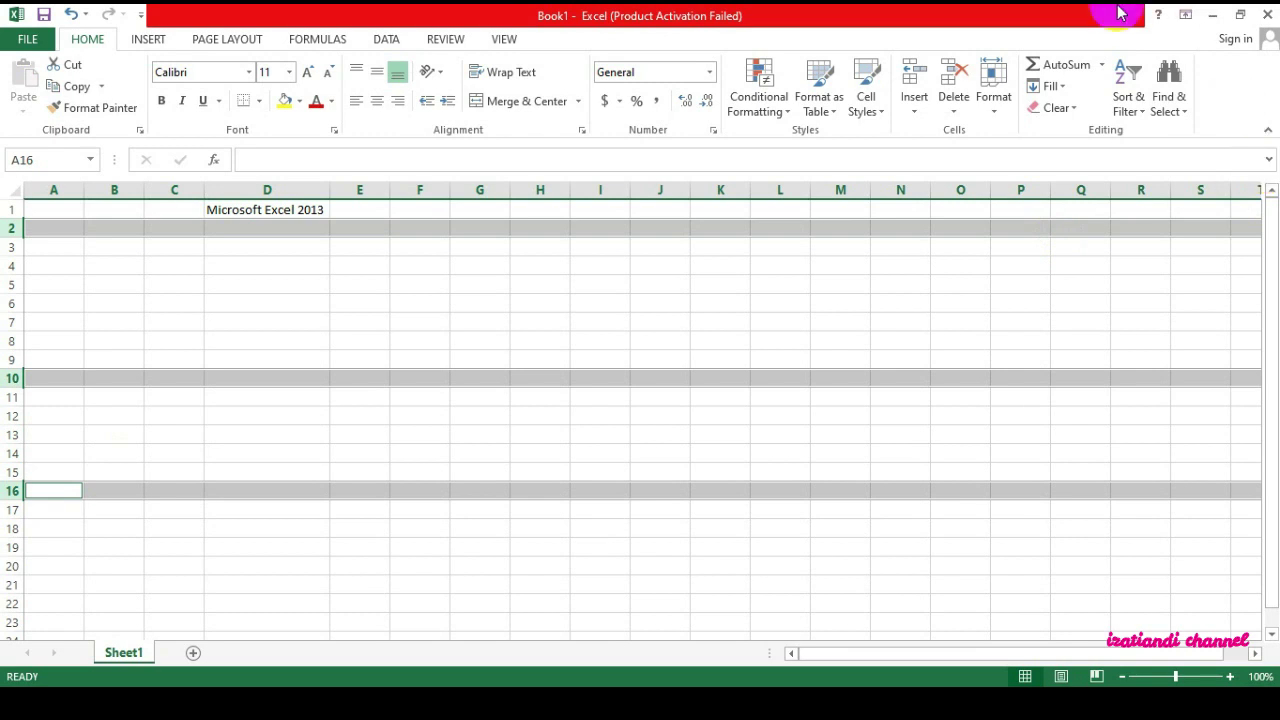
click(931, 264)
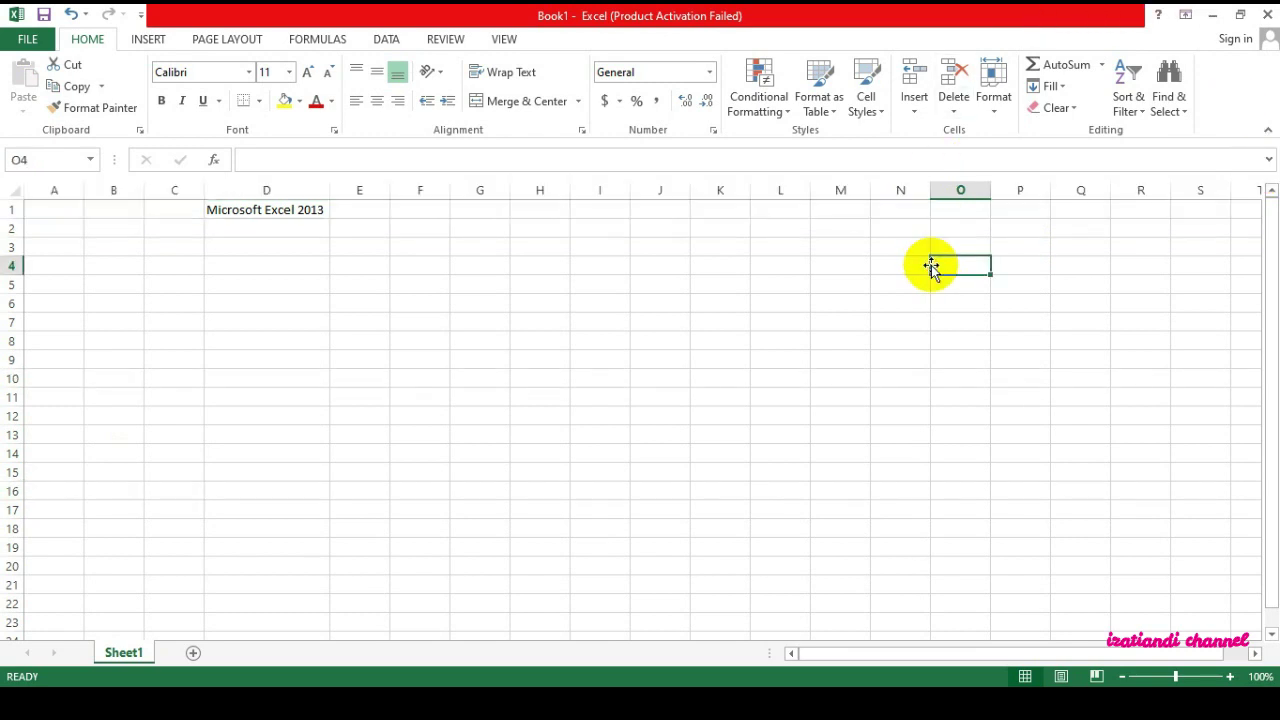
- Select columns B and E together with rows 5 and 10, and clear the selection by selecting cell K16
click(103, 189)
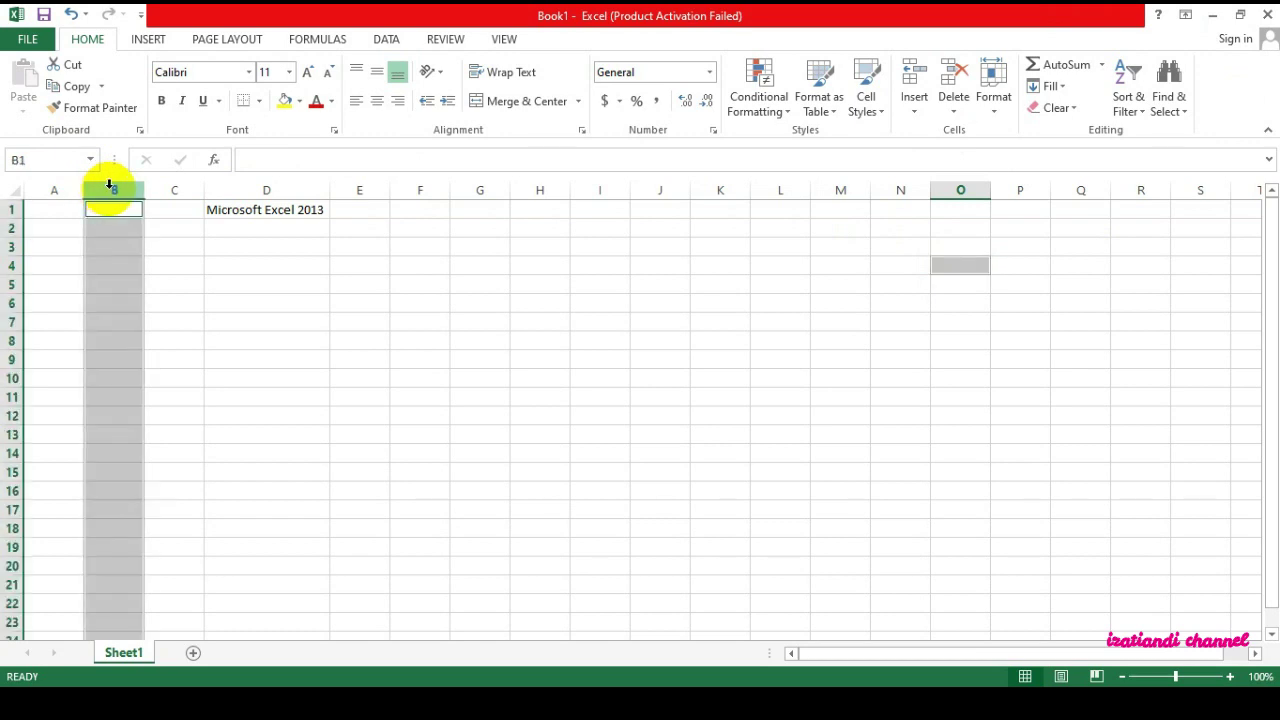
ctrl+click(363, 185)
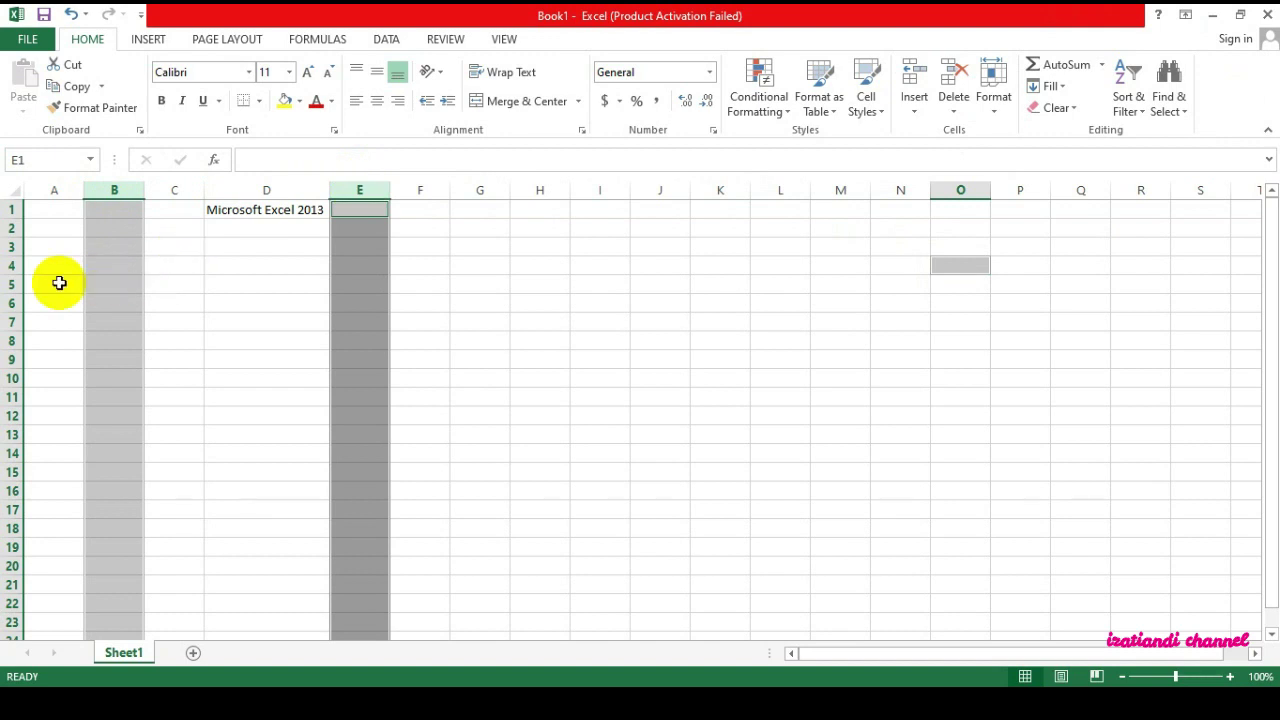
ctrl+click(8, 286)
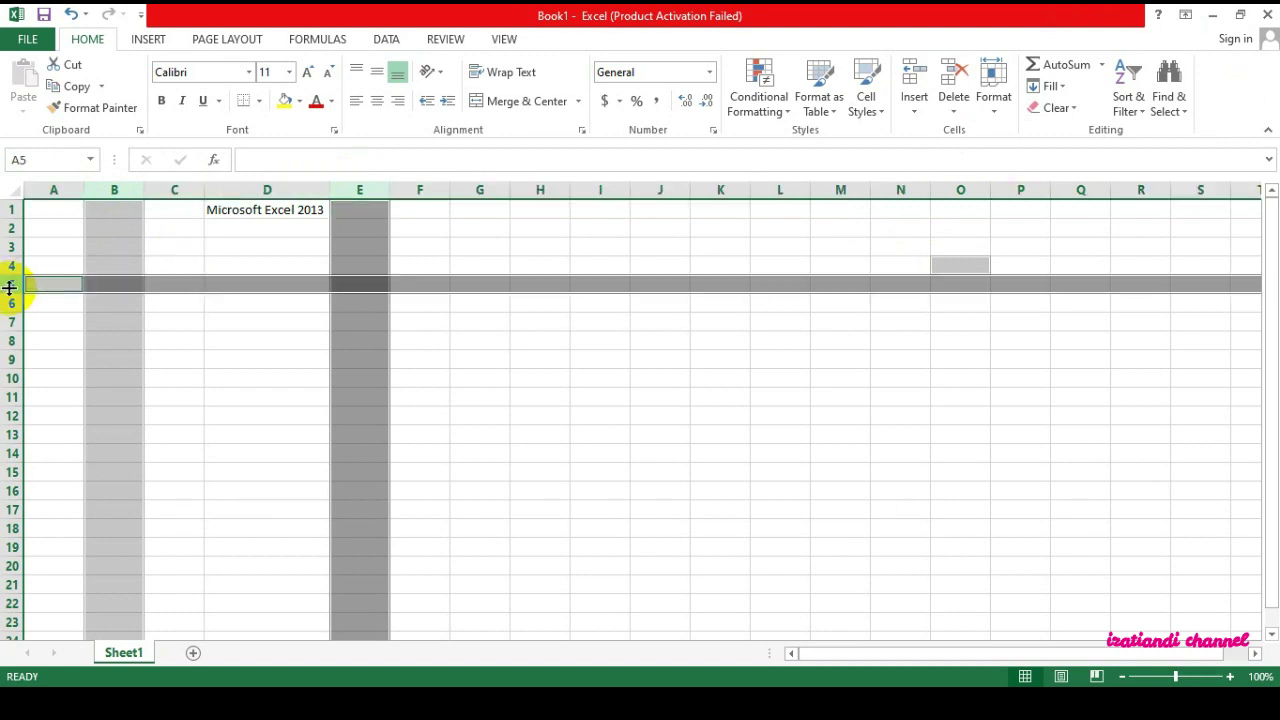
ctrl+click(8, 378)
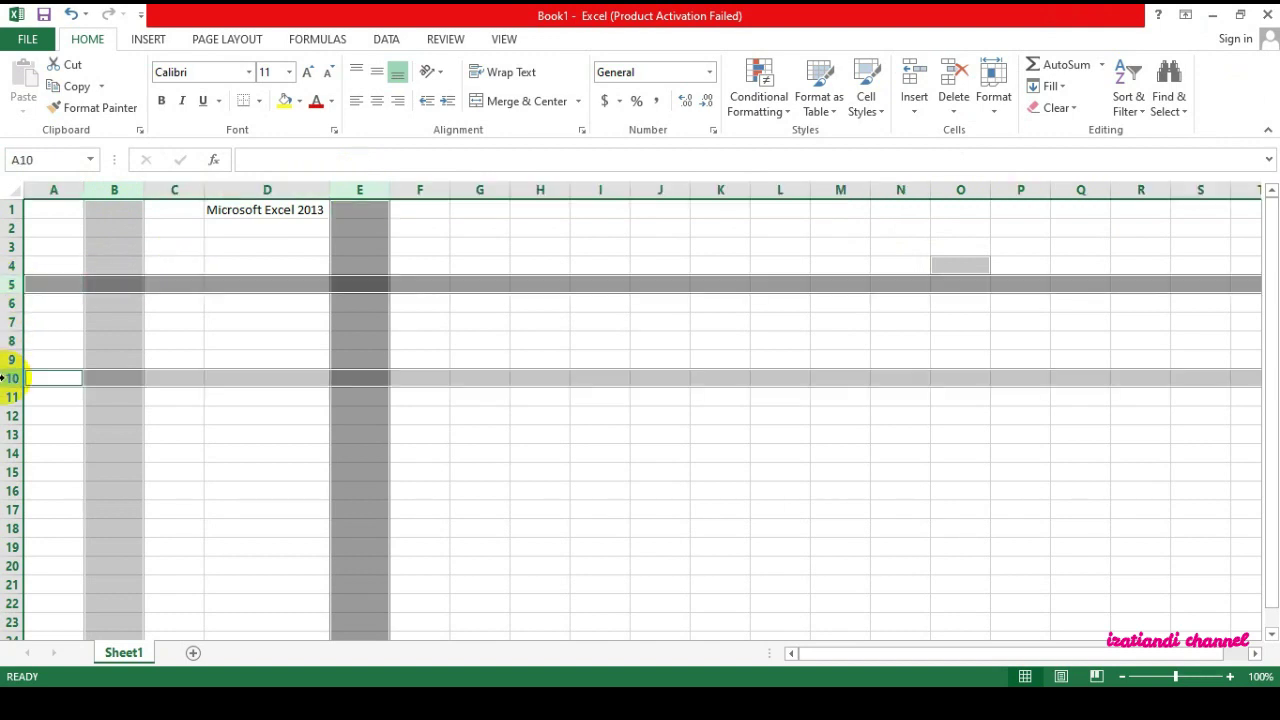
click(706, 485)
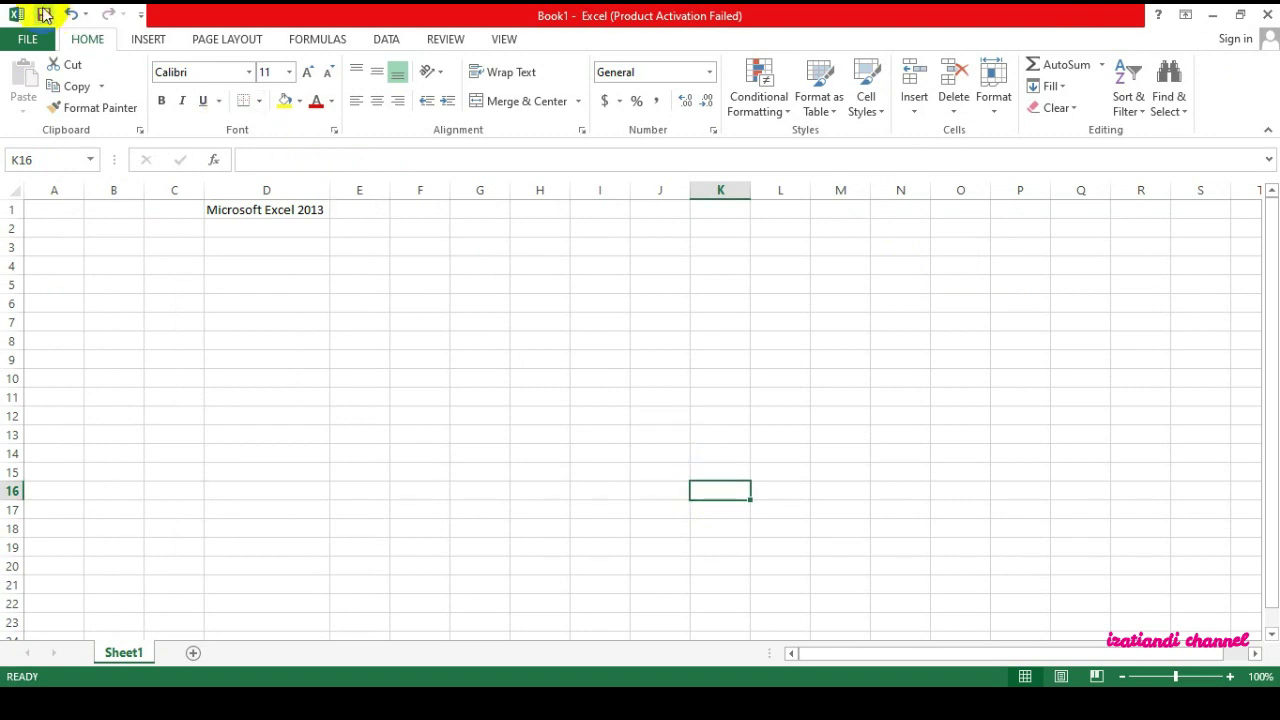
- Select all cells of the worksheet, switch to Word and go to the section "Cut, Copy, and Paste Data"
click(16, 190)
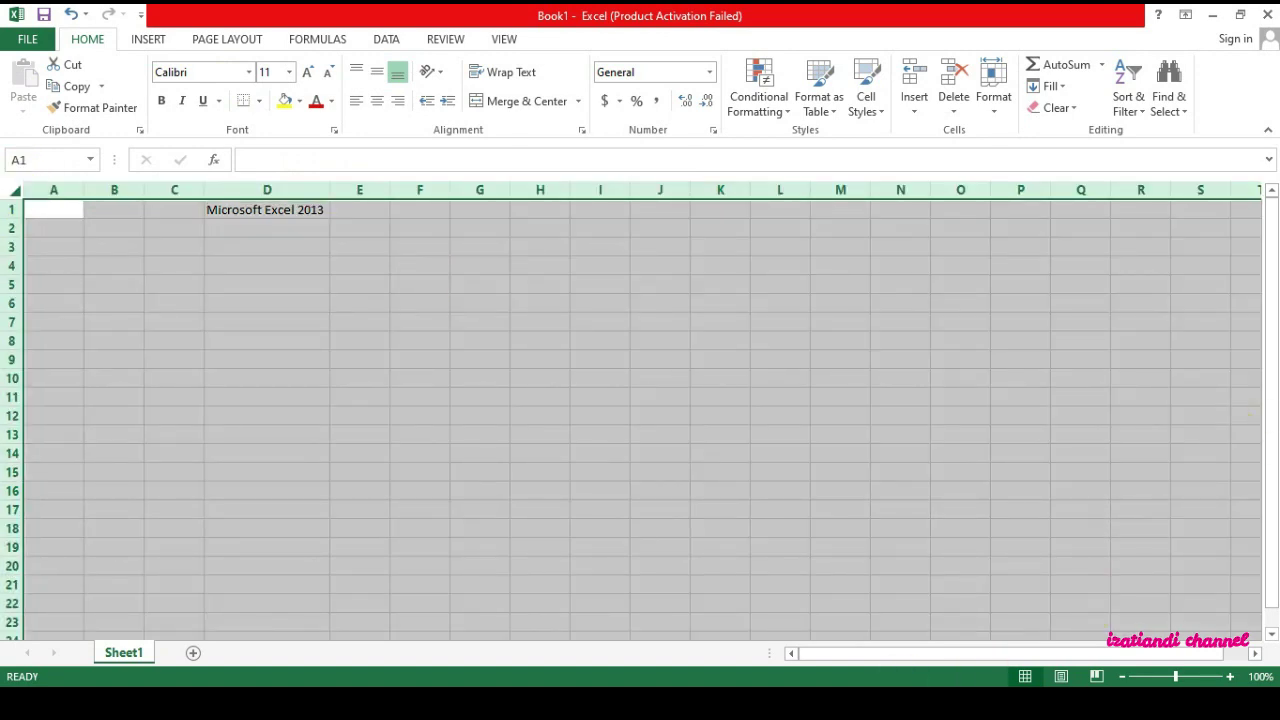
click(686, 451)
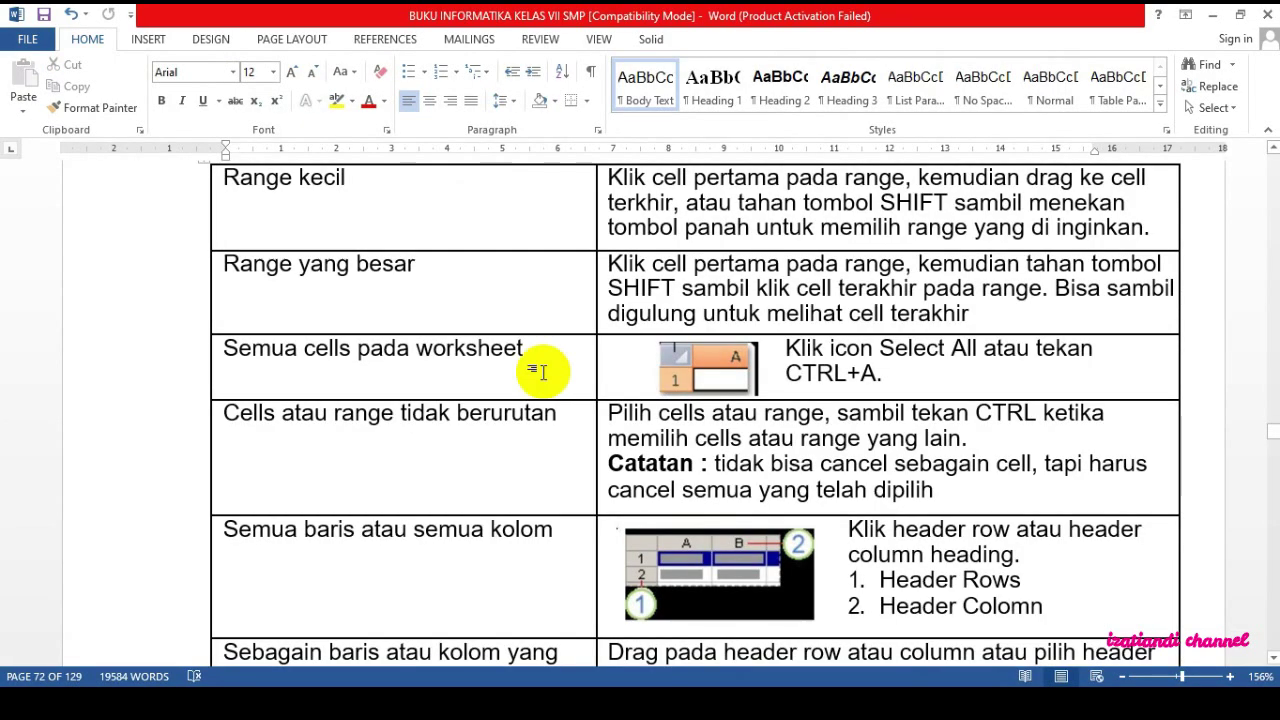
scroll(543, 360, down, 3)
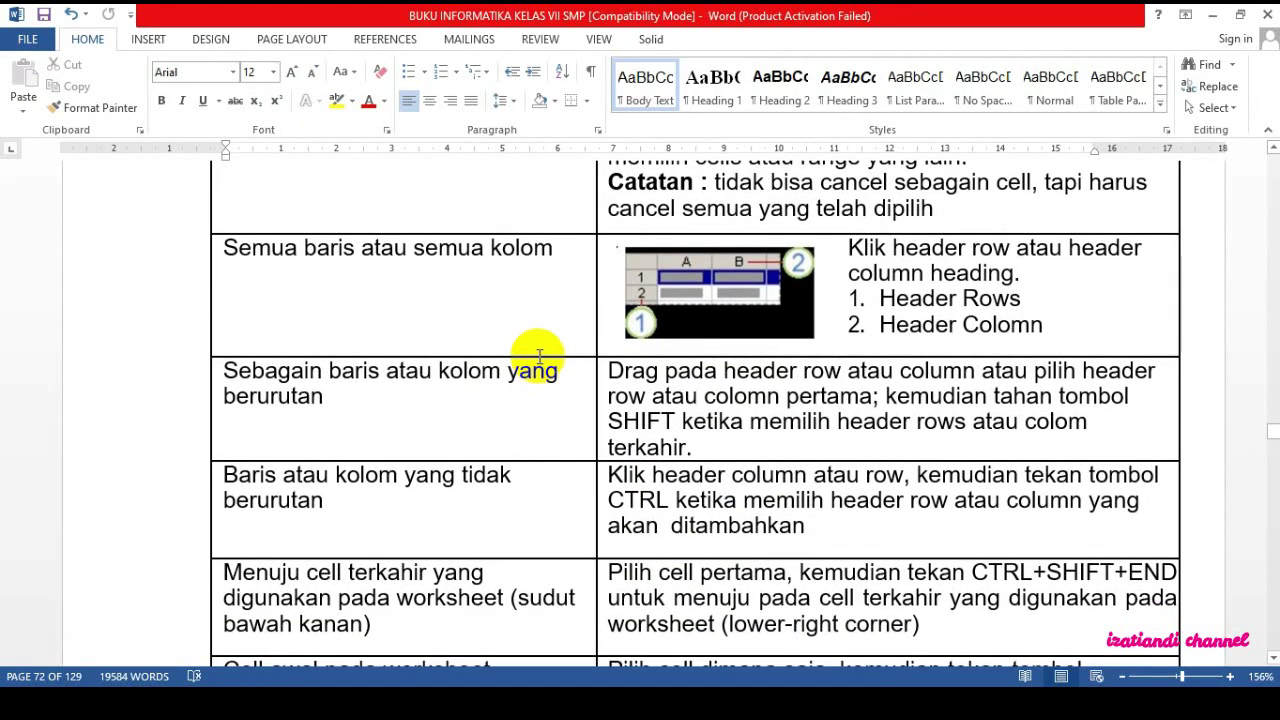
scroll(538, 355, down, 6)
scroll(535, 350, down, 2)
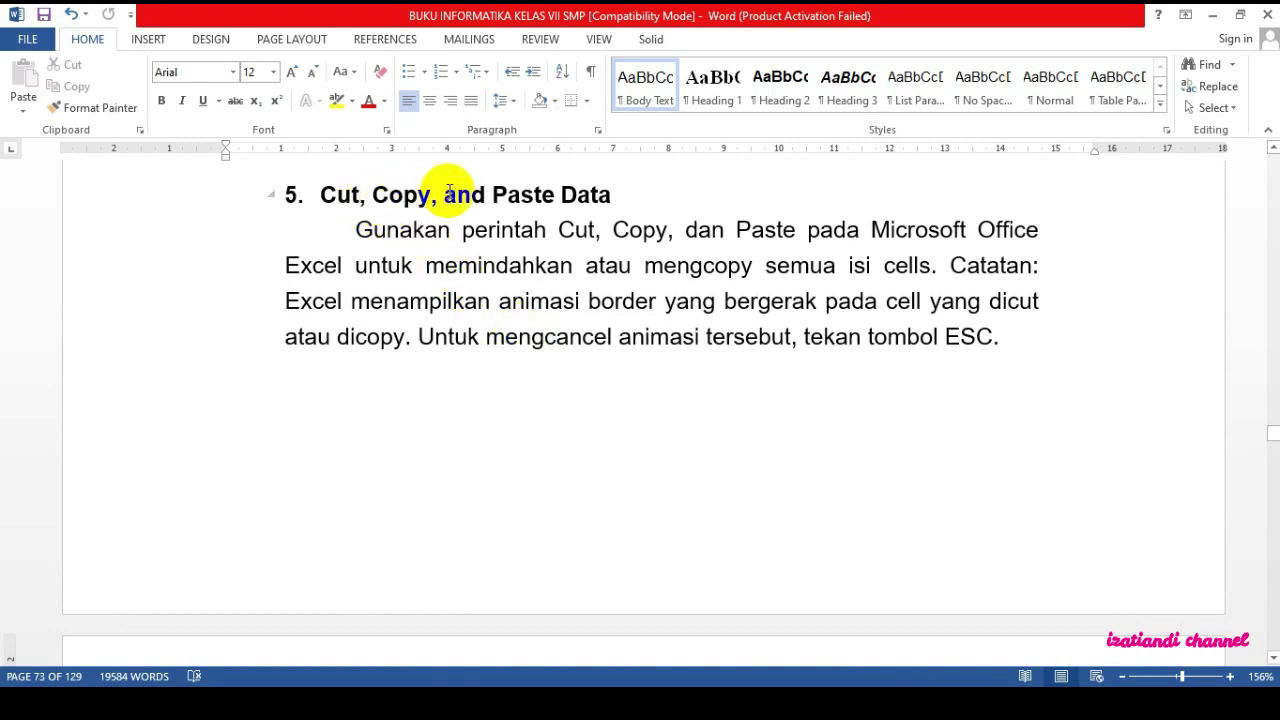
scroll(672, 323, down, 3)
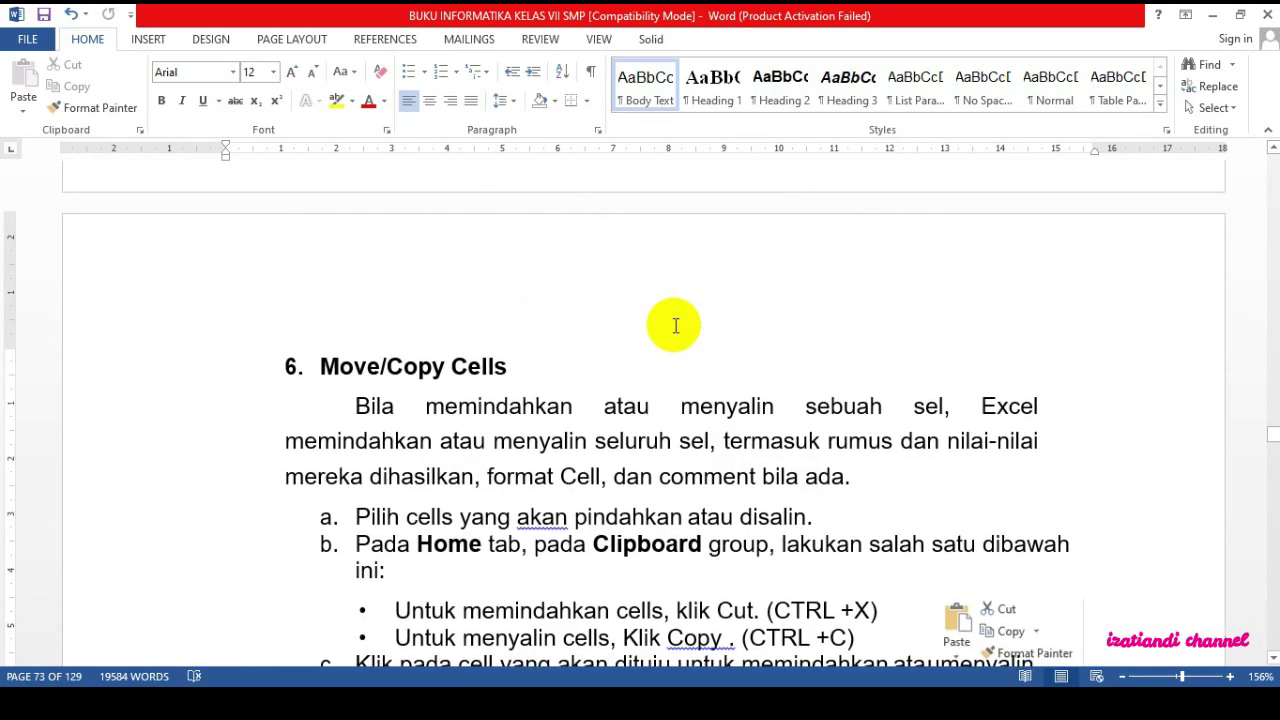
scroll(665, 315, up, 4)
scroll(662, 312, up, 1)
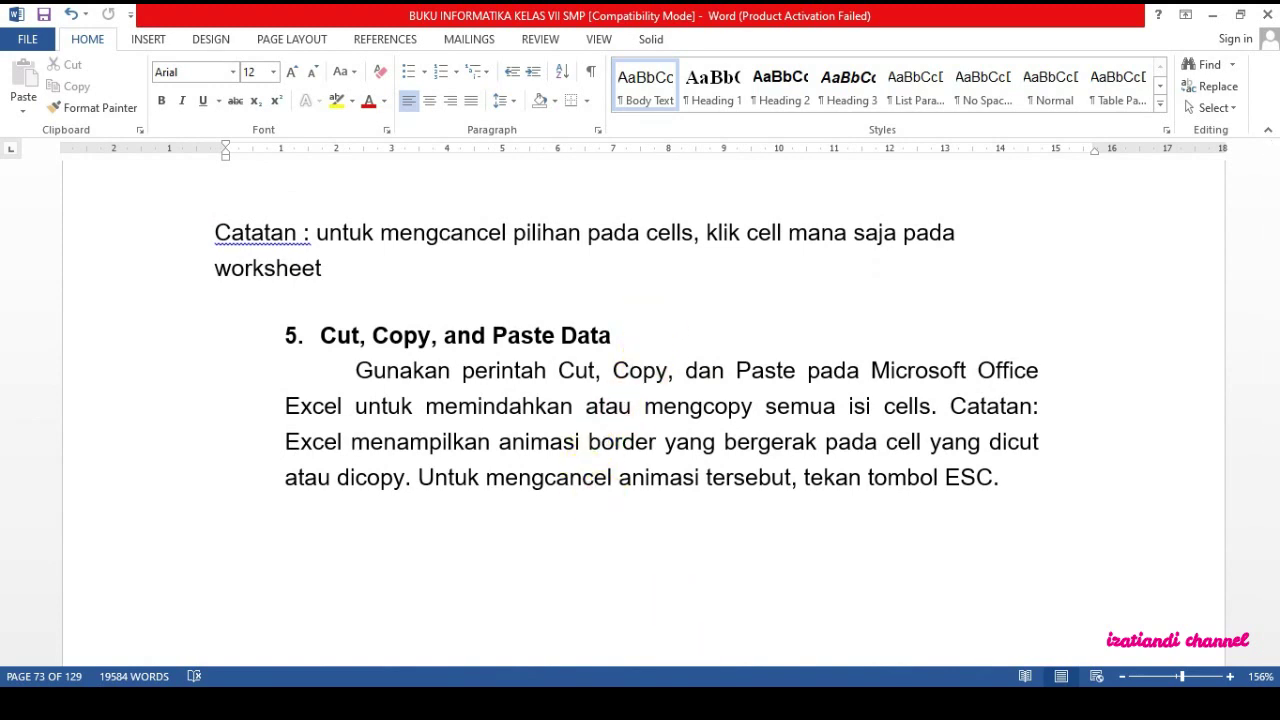
- Switch to Excel, move the text in D1 to cell B5 with Cut and Paste, and fit column B's width to it
key(alt+Tab)
click(262, 210)
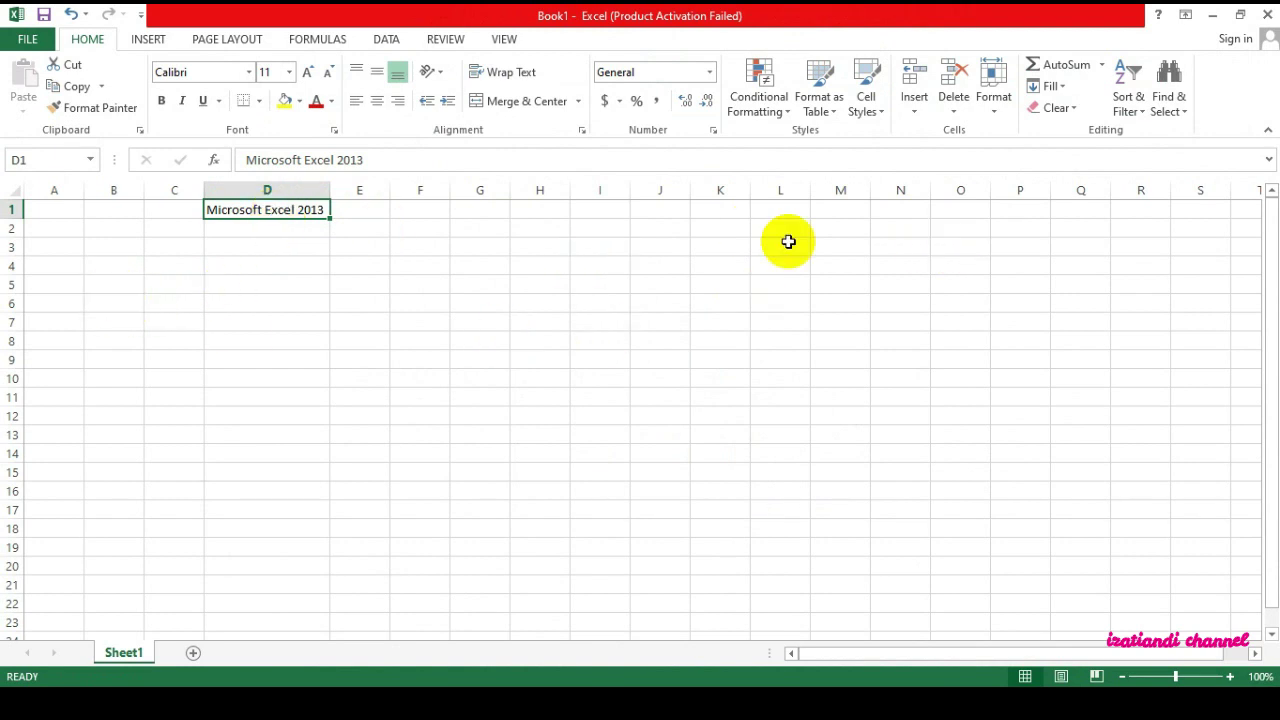
click(65, 65)
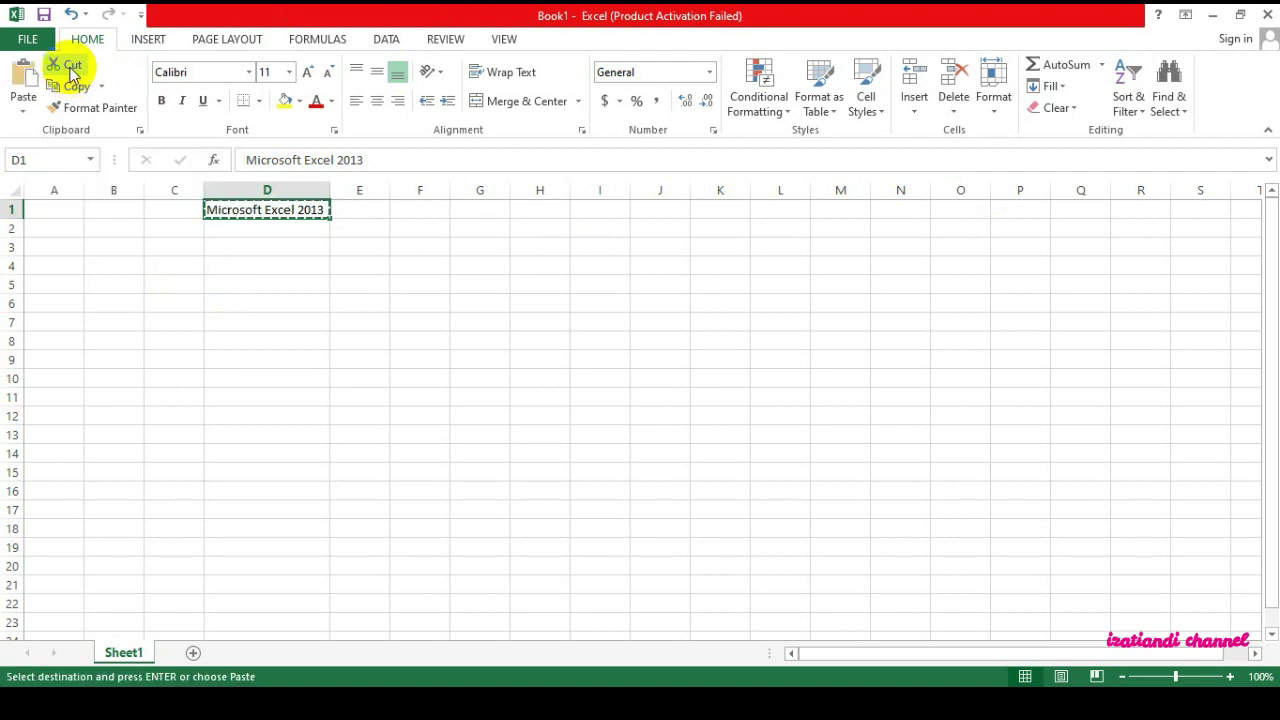
click(126, 285)
click(23, 85)
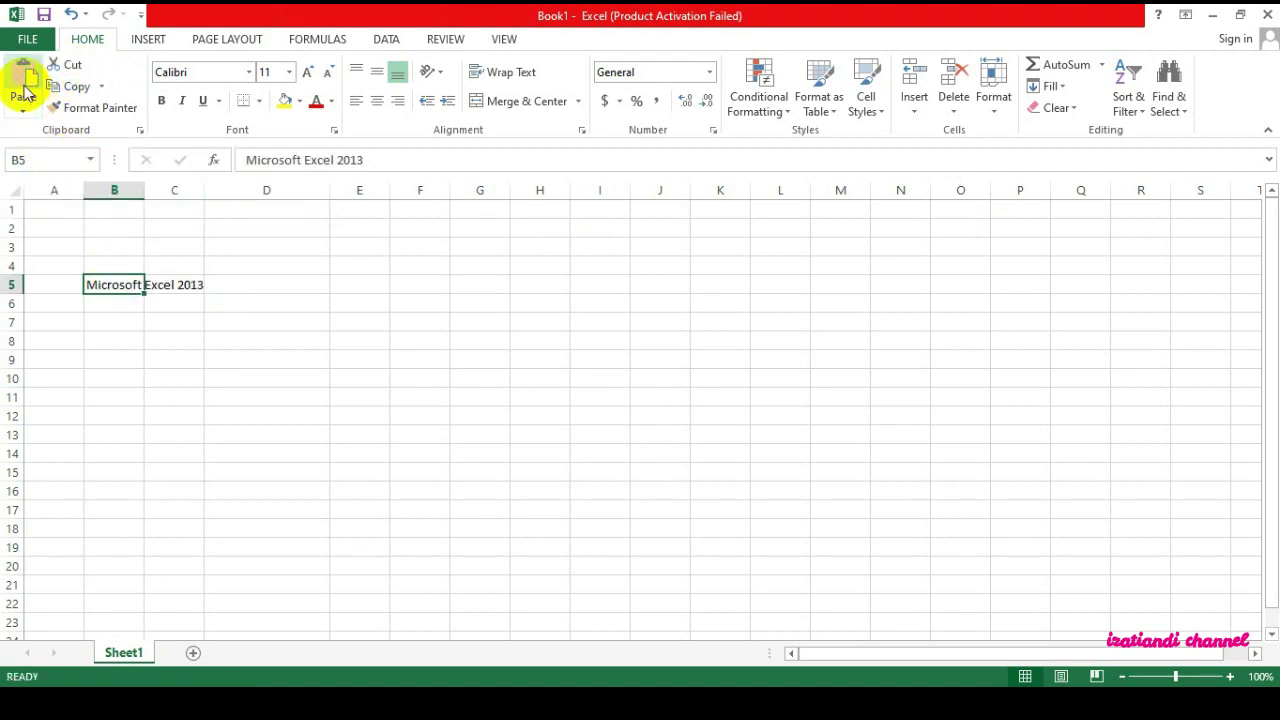
double_click(144, 190)
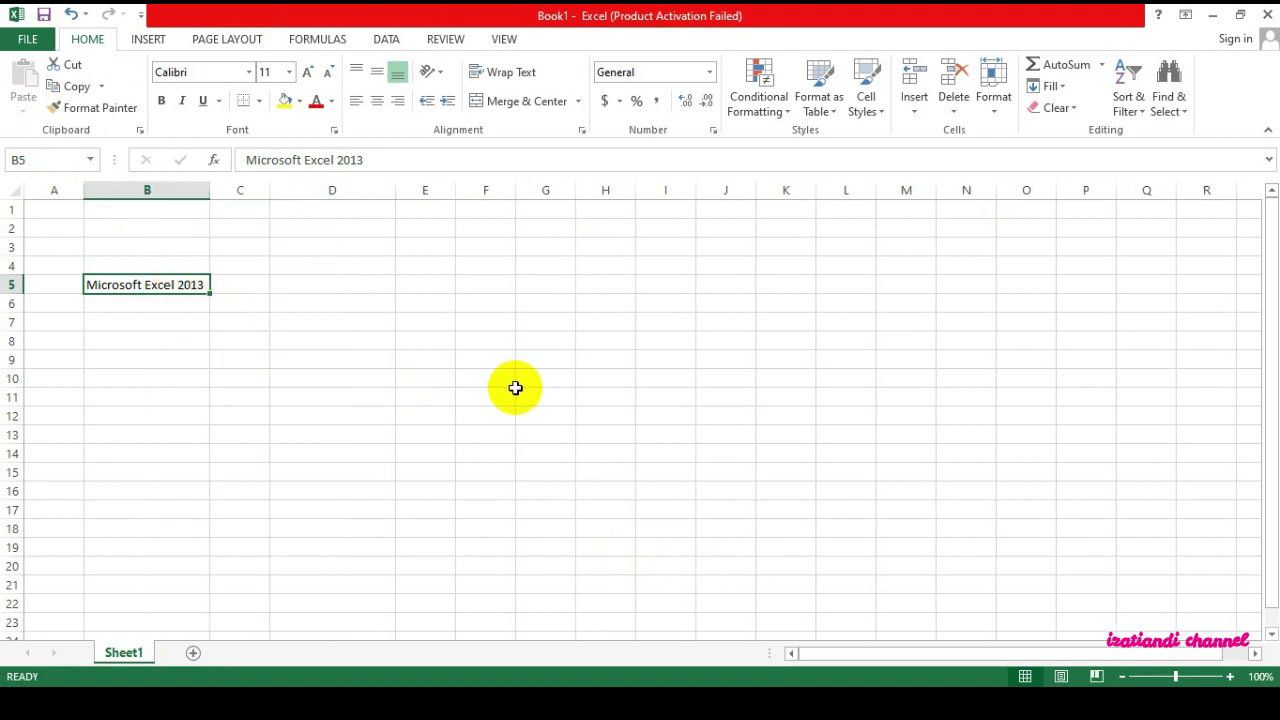
- Move the text from cell B5 back to cell D1 with Cut and Paste
key(ctrl+c)
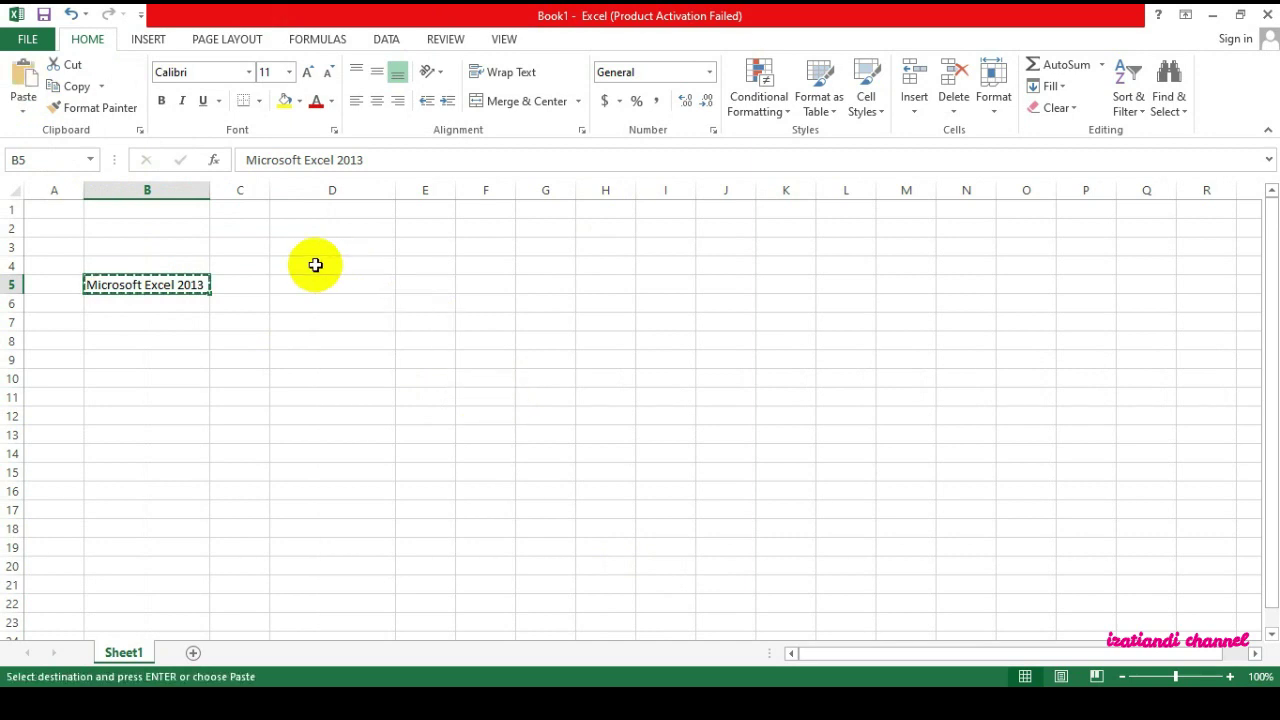
click(310, 211)
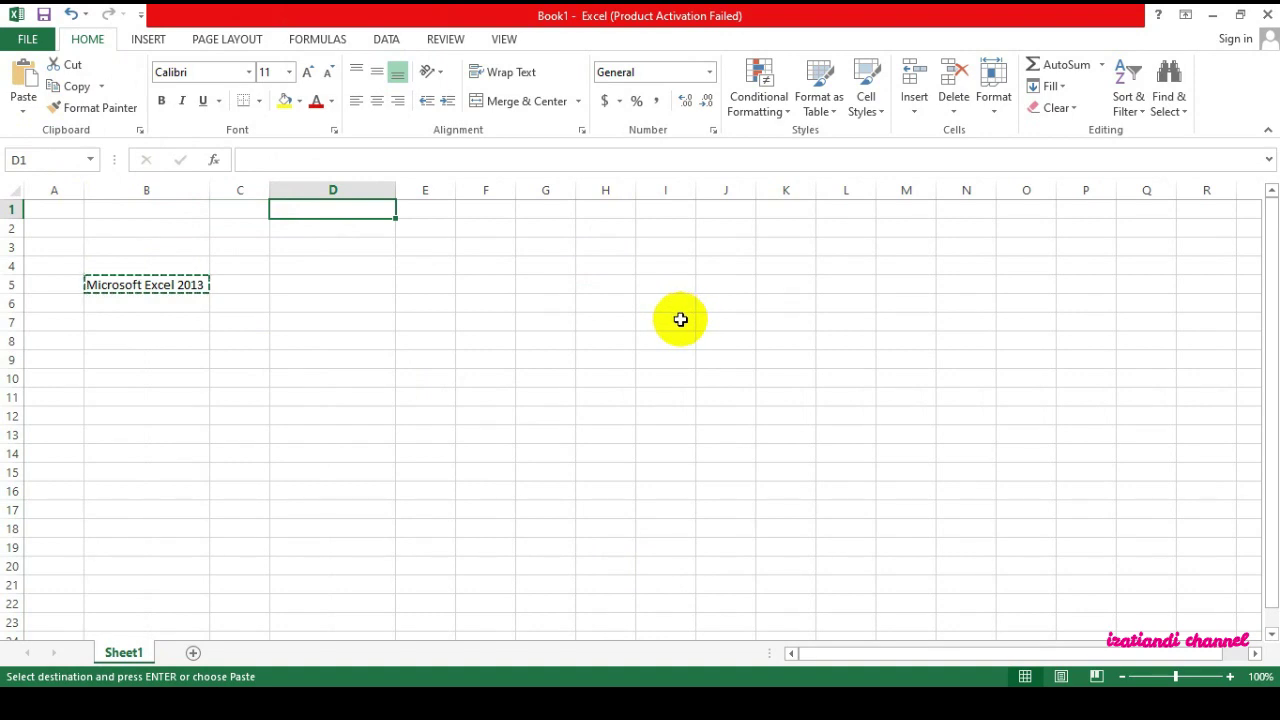
key(ctrl+v)
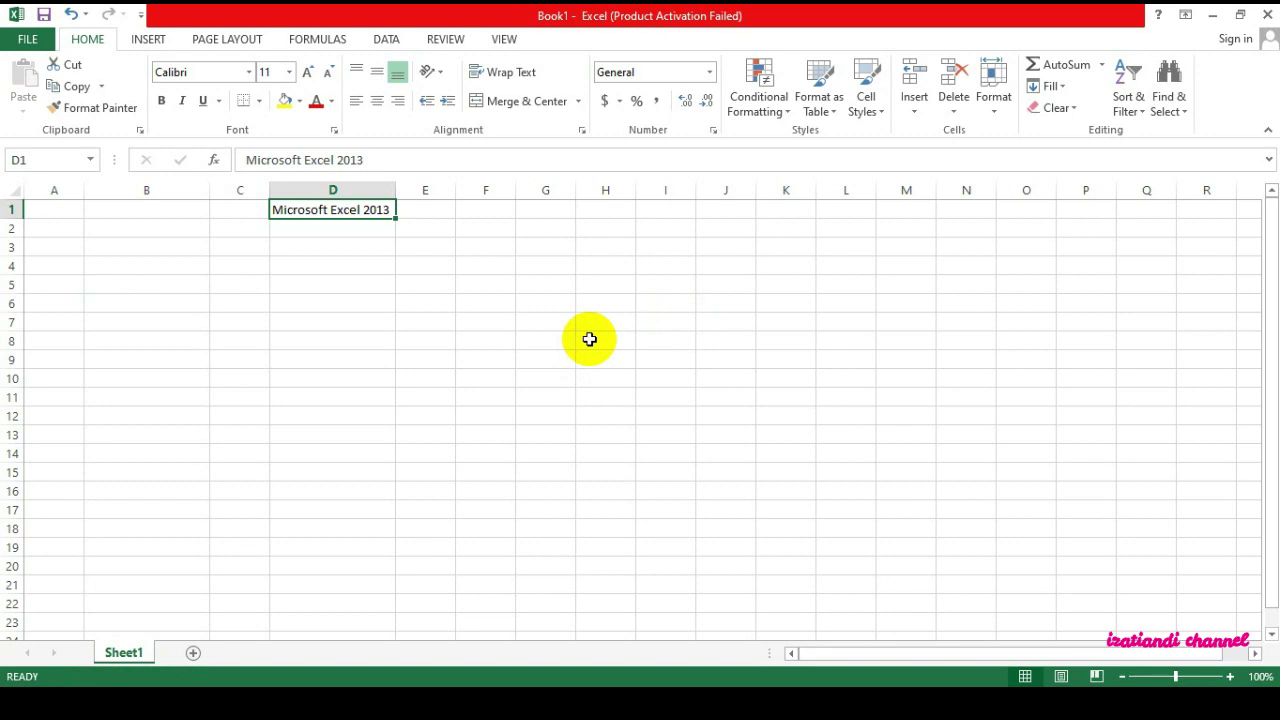
- Copy the "Microsoft Excel 2013" text from cell D1 and paste it into cell B5
click(354, 285)
click(337, 209)
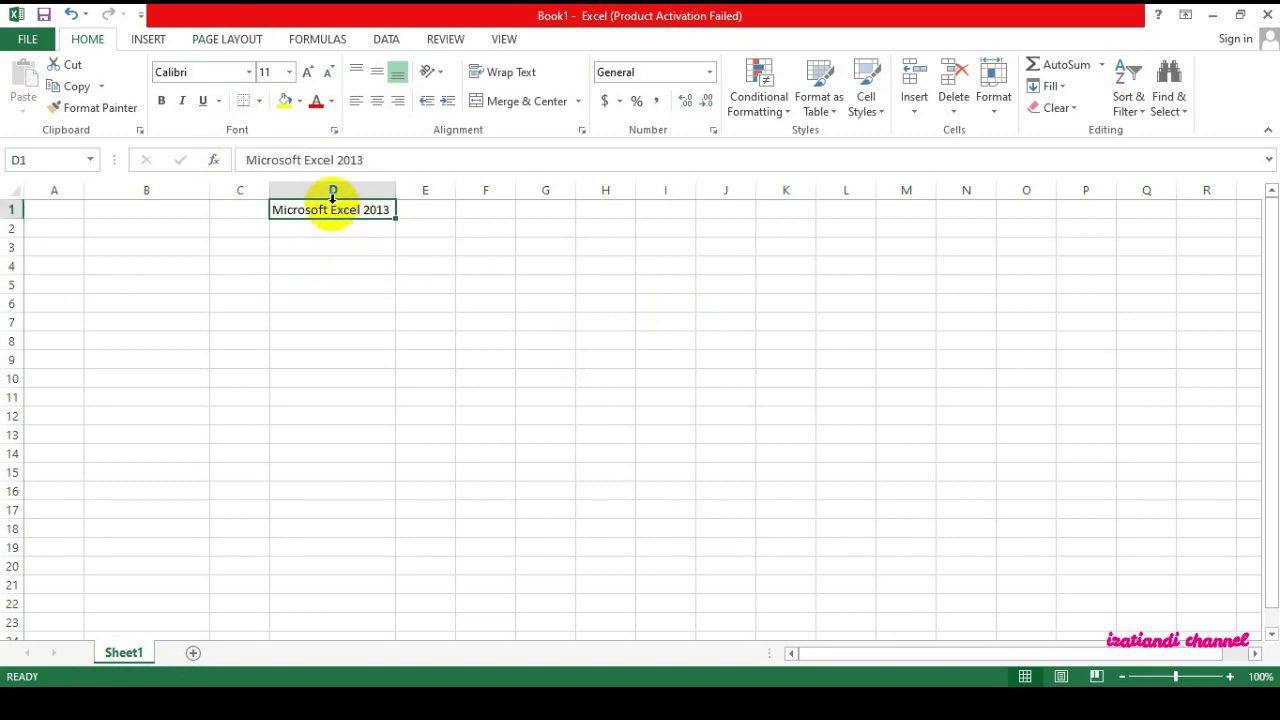
click(80, 90)
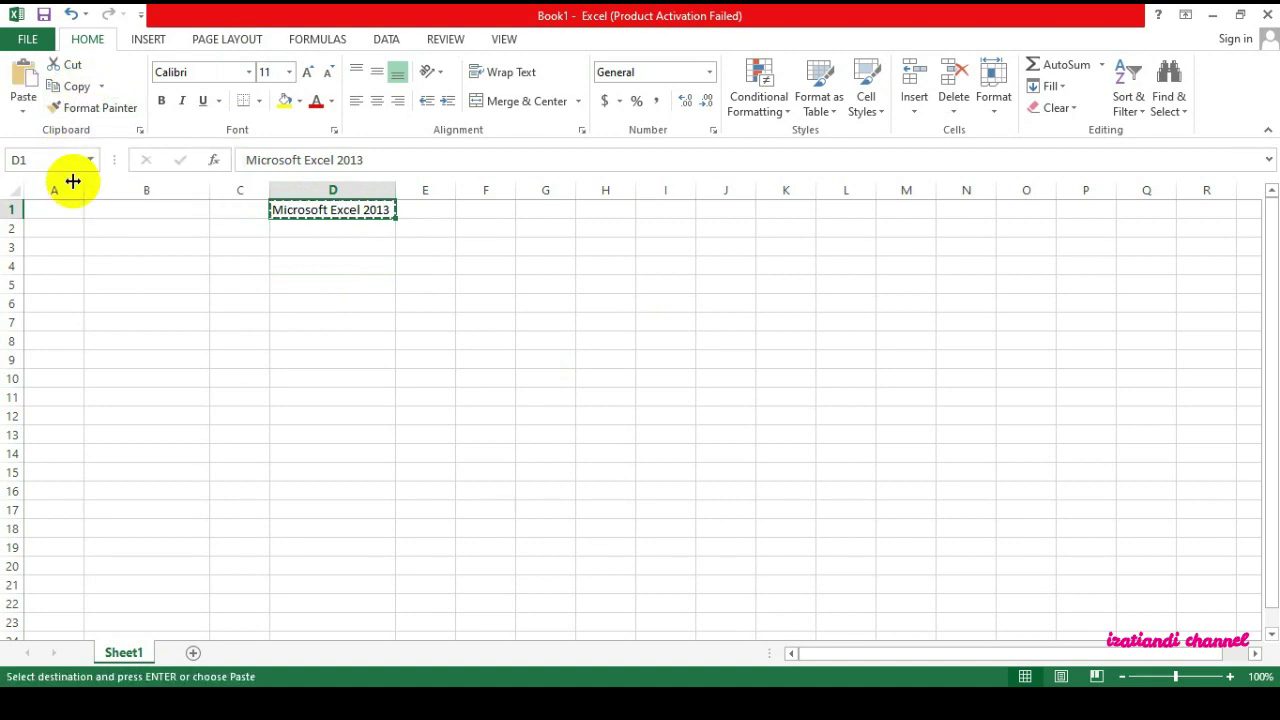
click(102, 285)
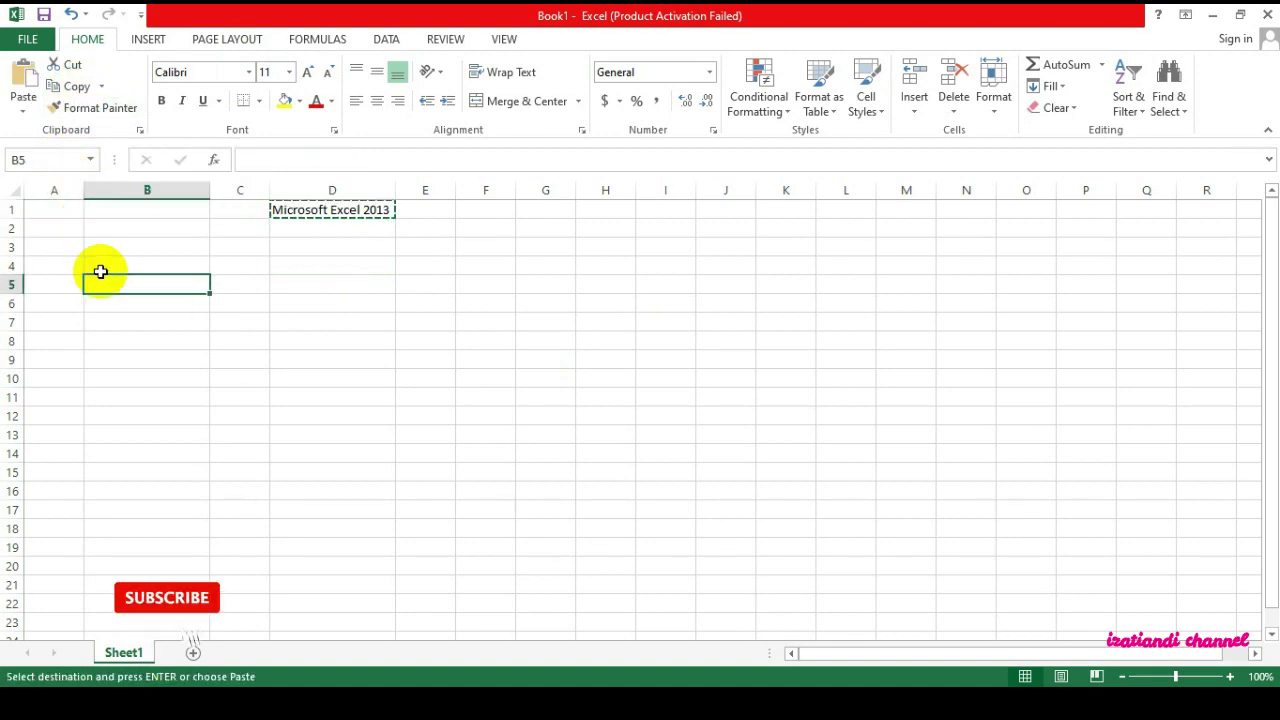
click(24, 80)
- Select cells G10, F6 and D7 in turn, and cancel the moving copy border around D1
click(552, 375)
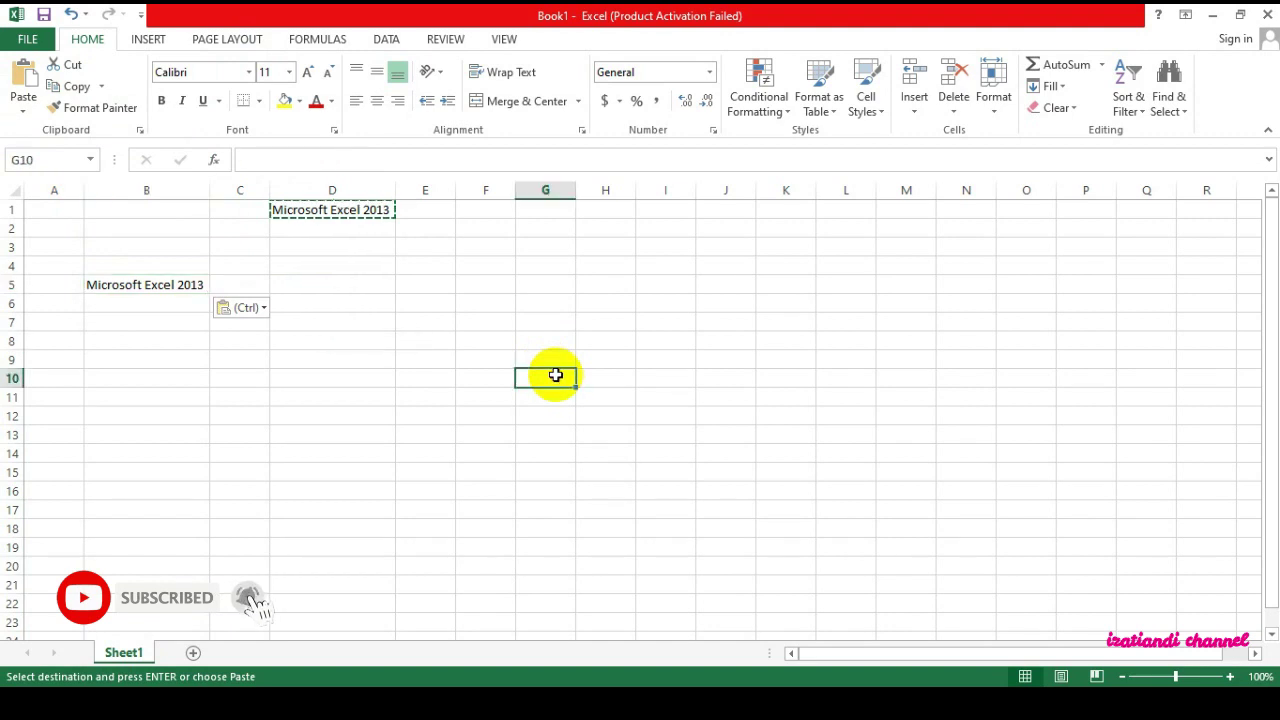
click(490, 306)
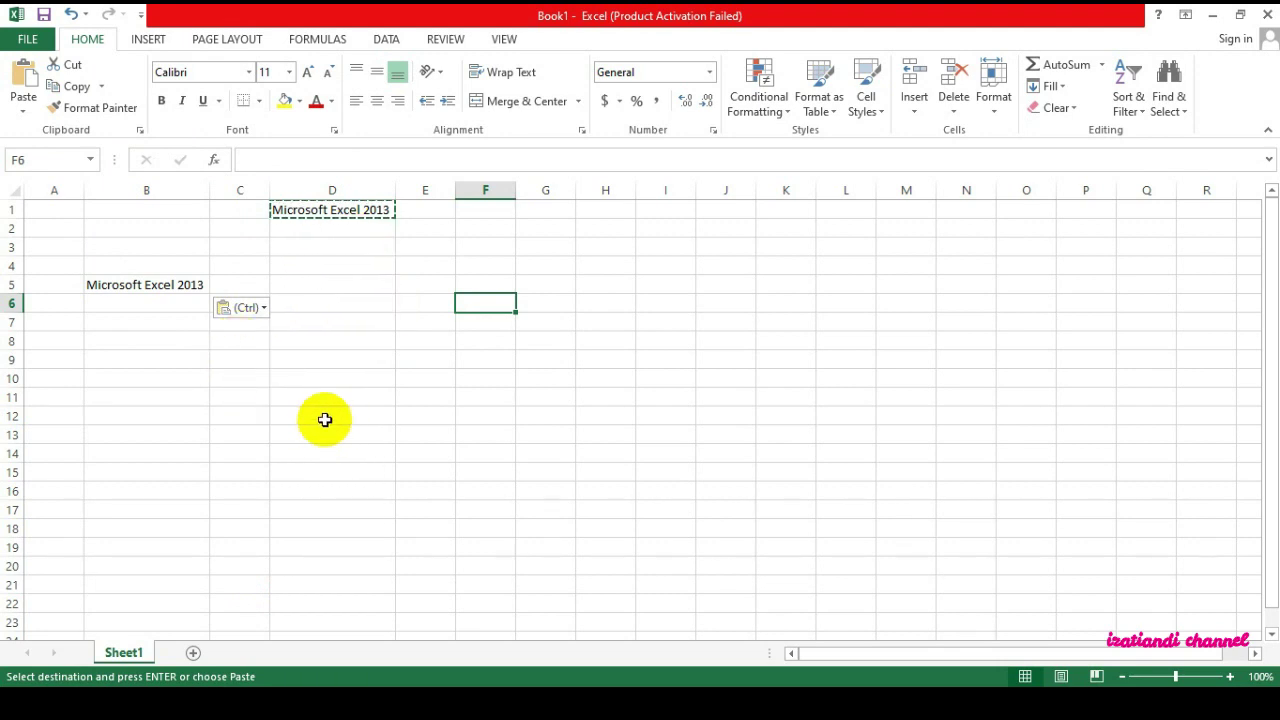
click(371, 320)
key(Escape)
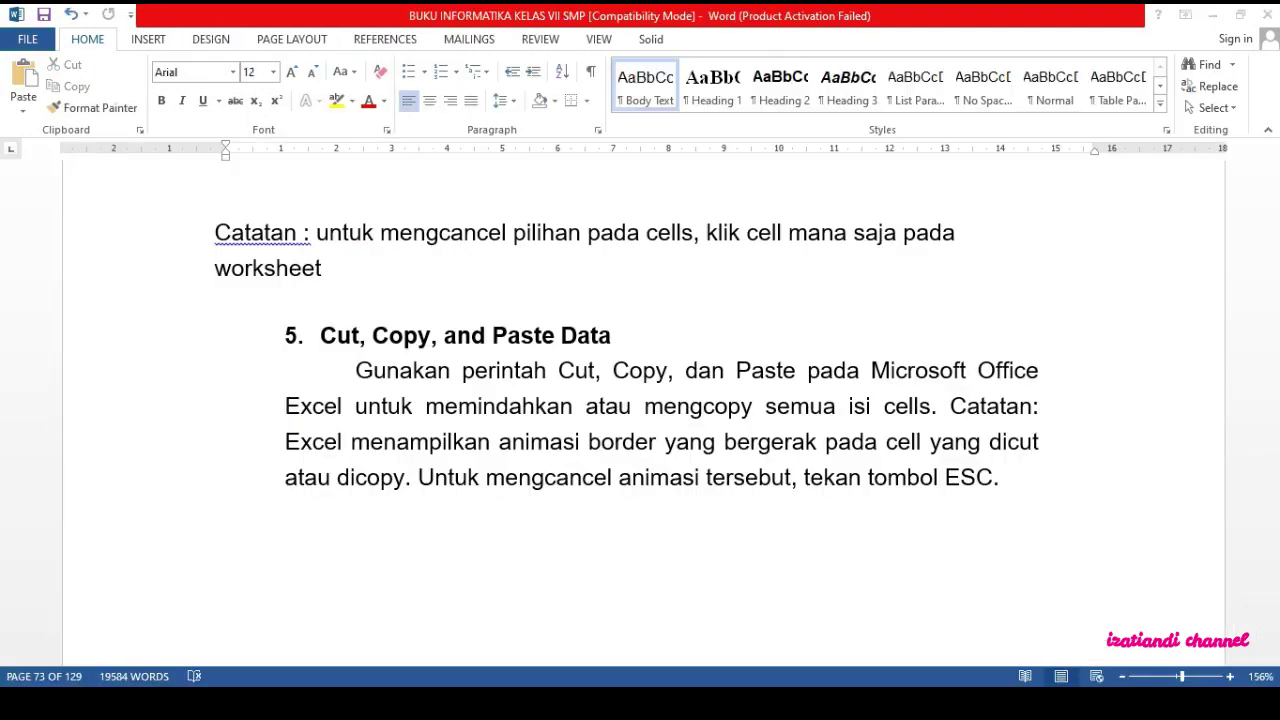
- Switch to Word and read the "Move/Copy Cells" section with its cut, copy and paste instructions
click(684, 481)
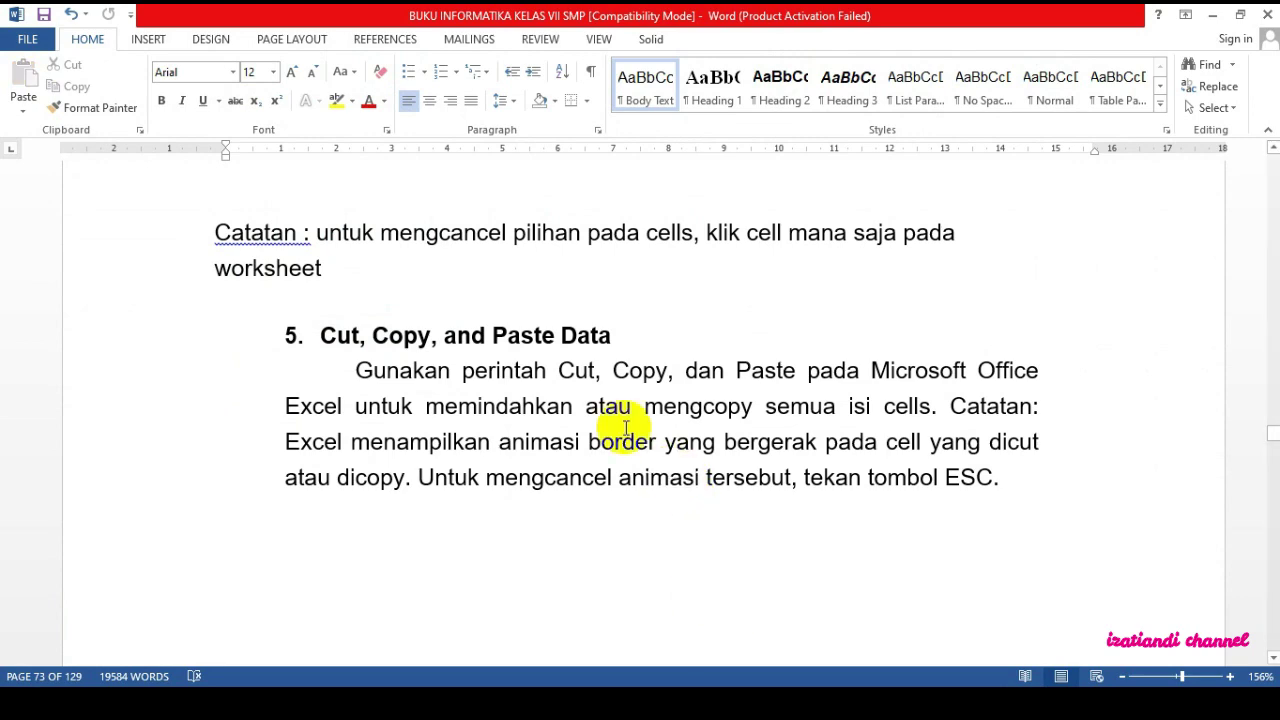
scroll(606, 417, down, 5)
scroll(584, 408, down, 2)
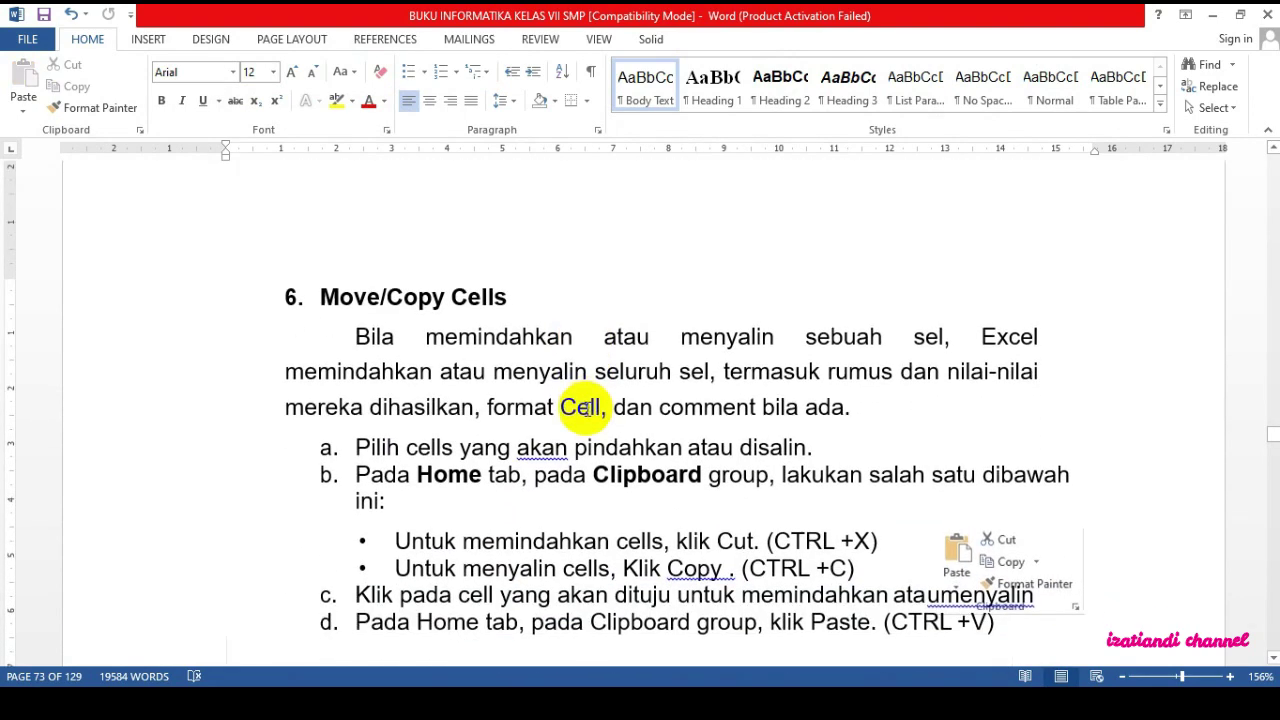
scroll(587, 400, down, 5)
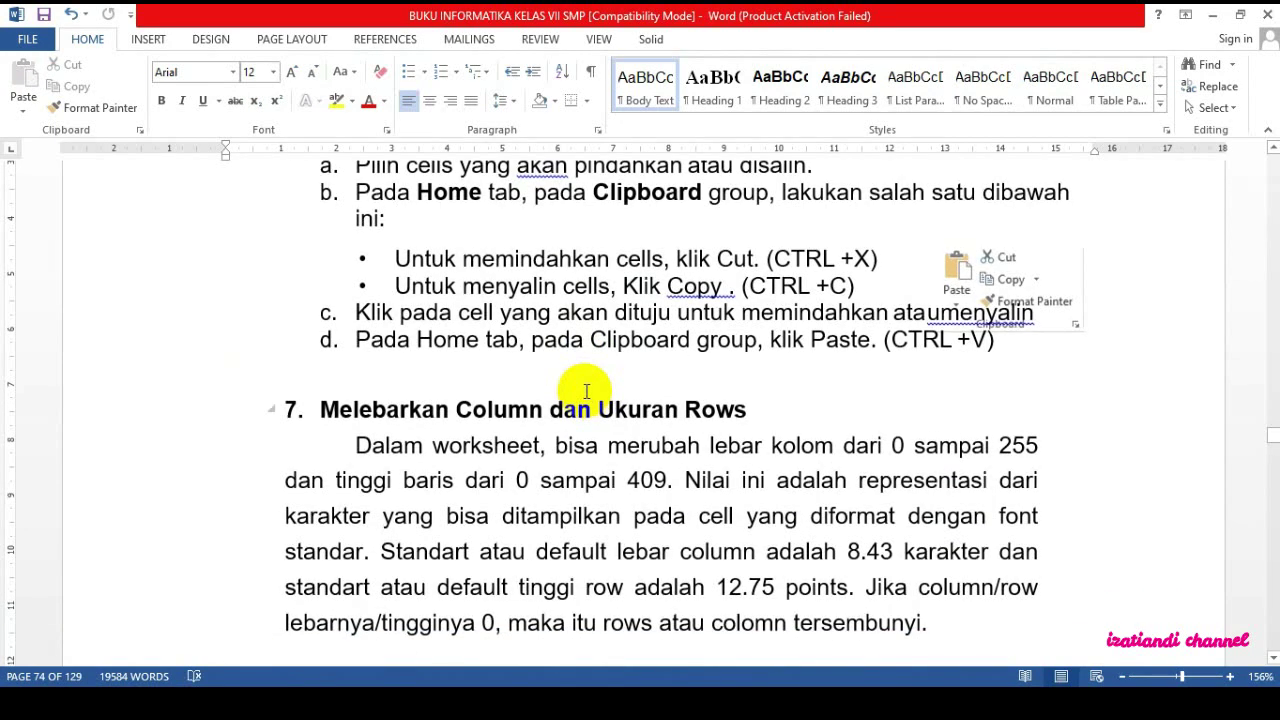
scroll(586, 386, up, 3)
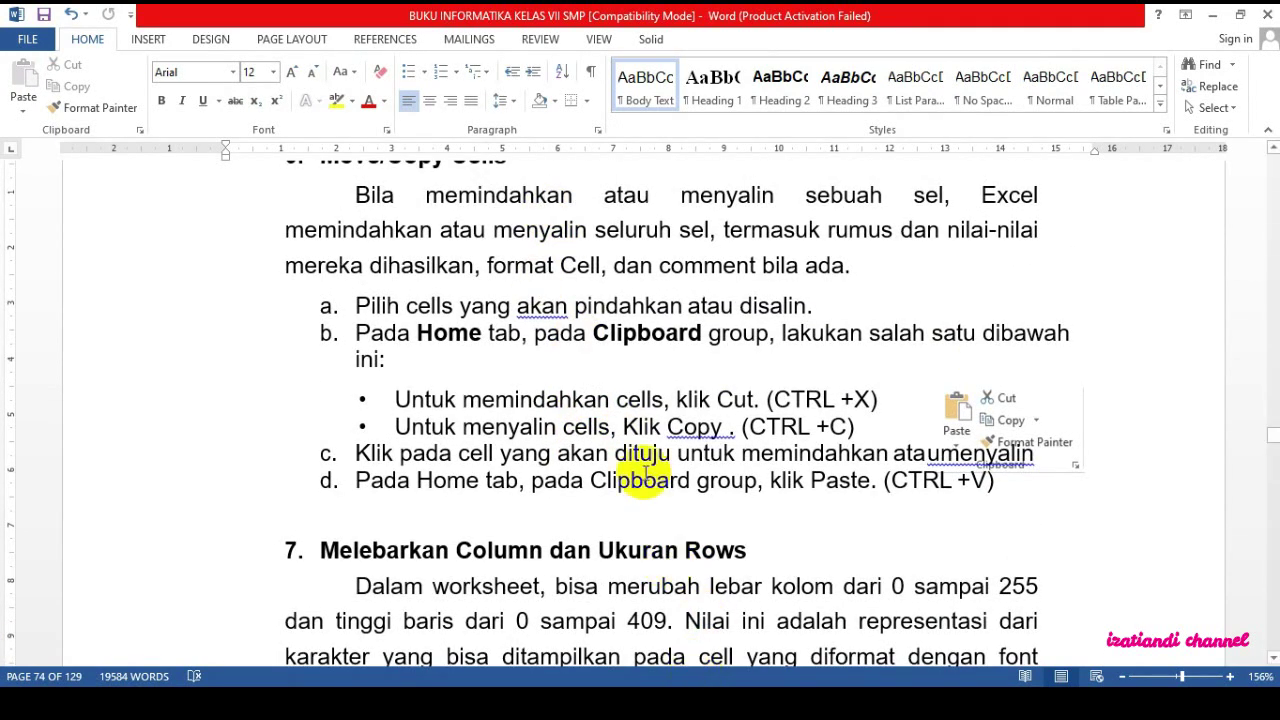
scroll(628, 378, up, 2)
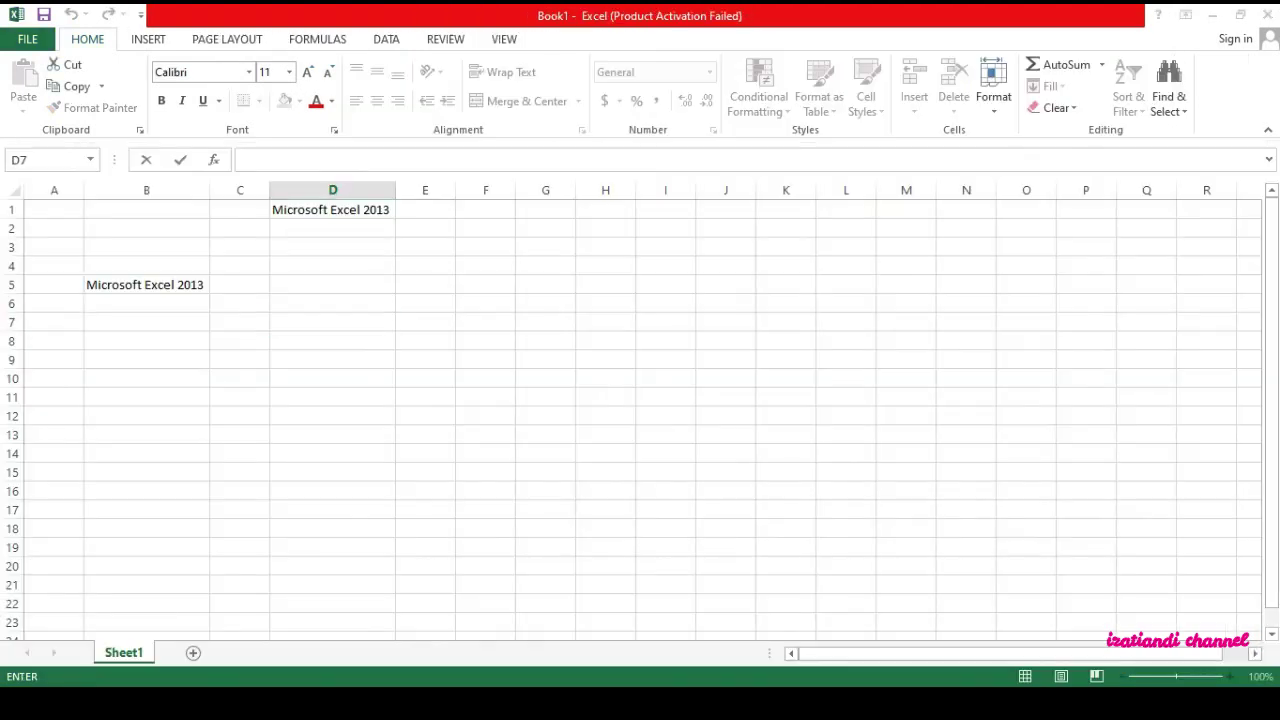
- Switch to Excel, leave the empty entry in cell D7, and select cell D1 with the text
click(362, 322)
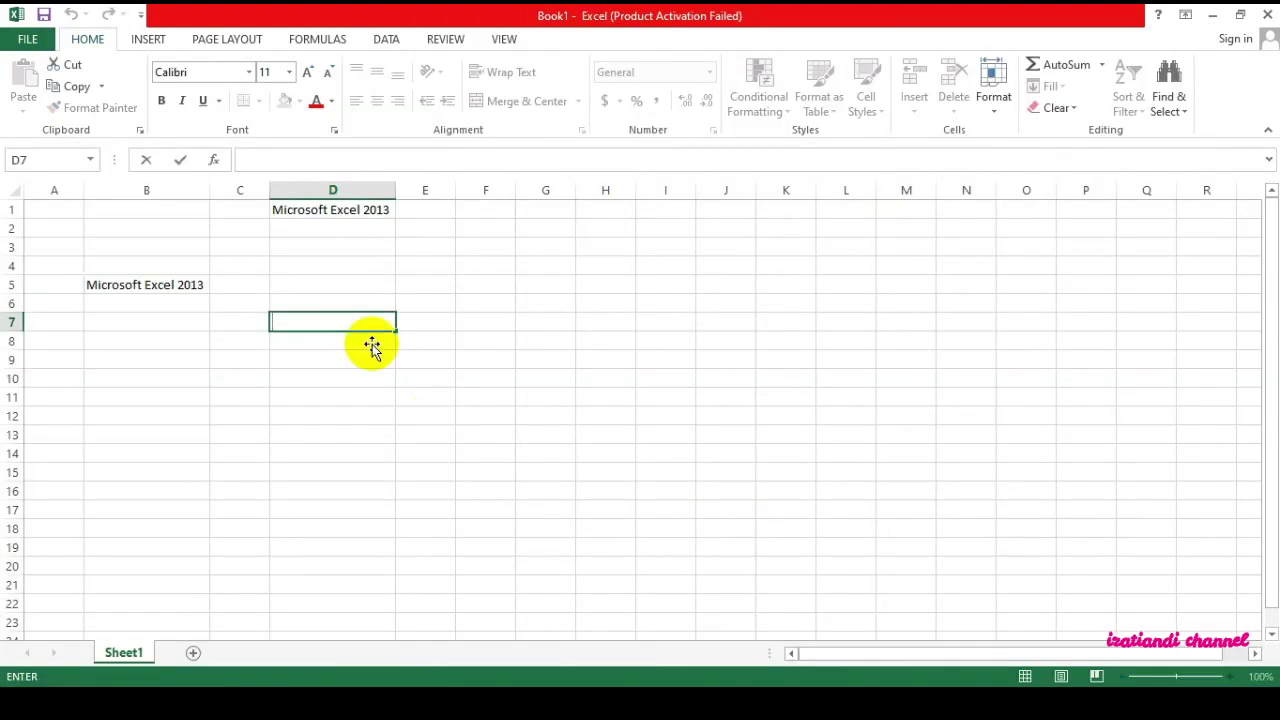
click(305, 263)
click(316, 208)
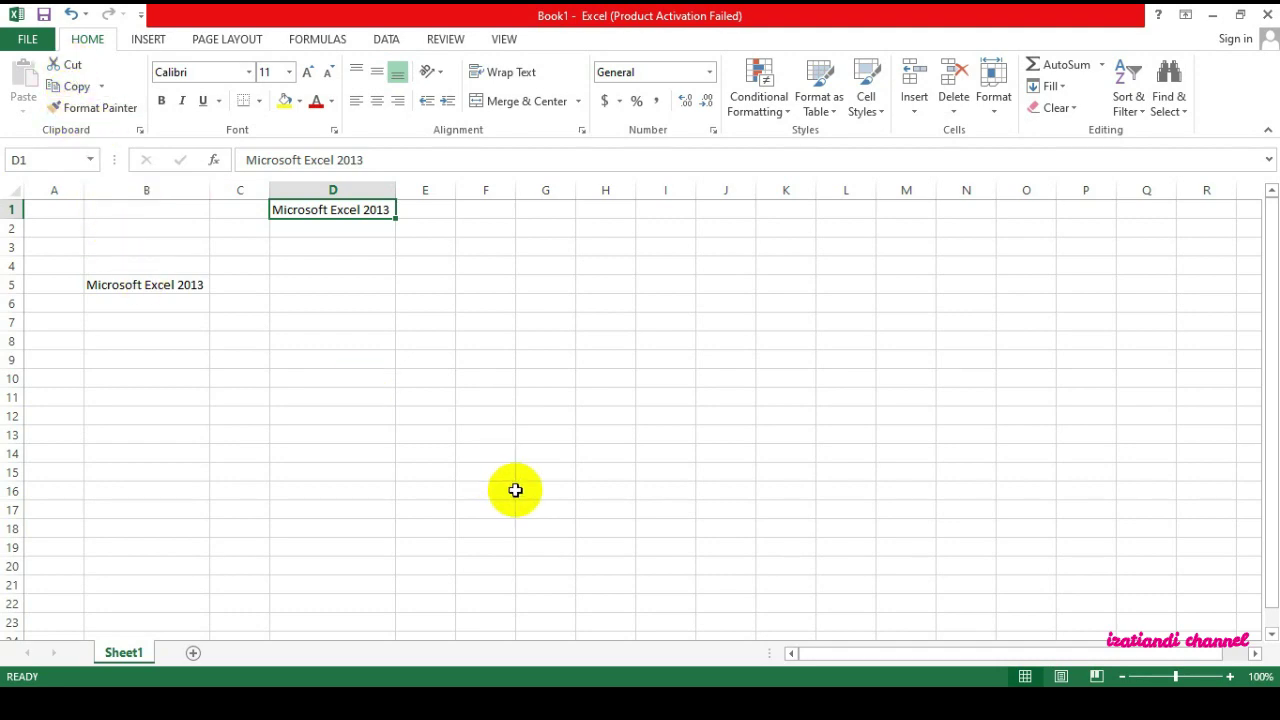
- Switch to Word and read section 7, "Melebarkan Column dan Ukuran Rows", on column widths and row heights
click(715, 703)
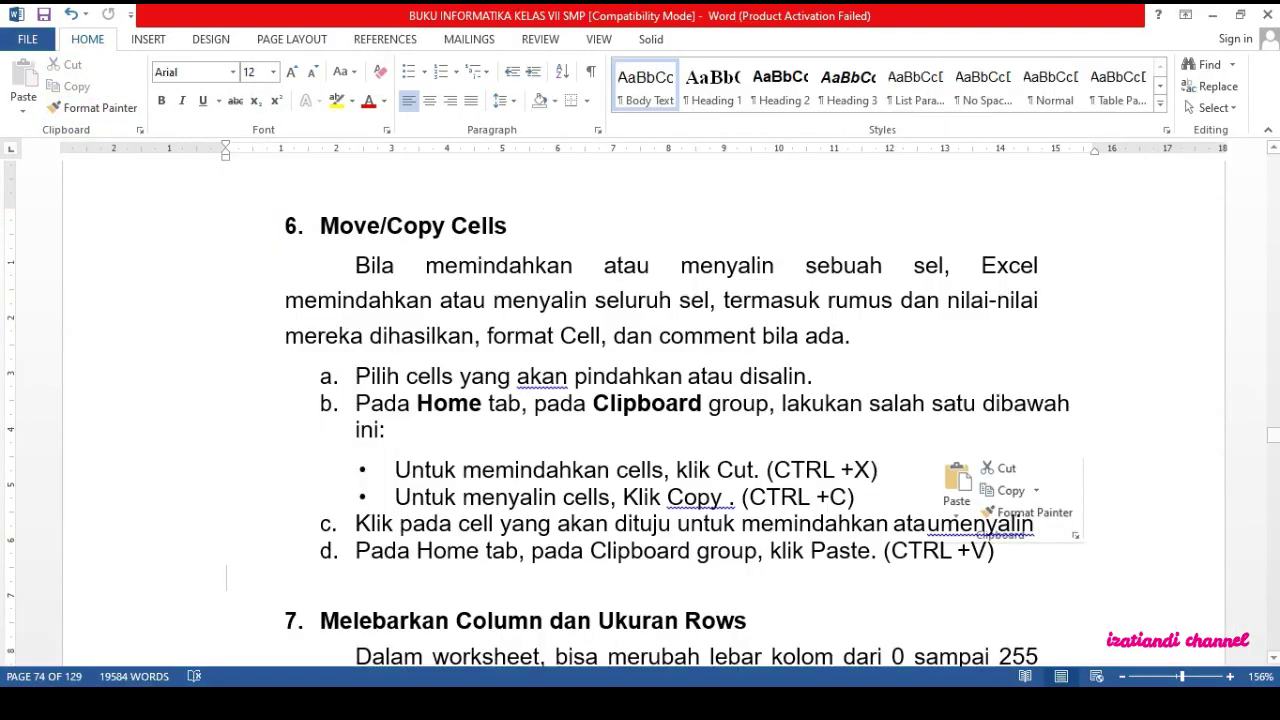
scroll(613, 396, down, 3)
scroll(590, 341, down, 3)
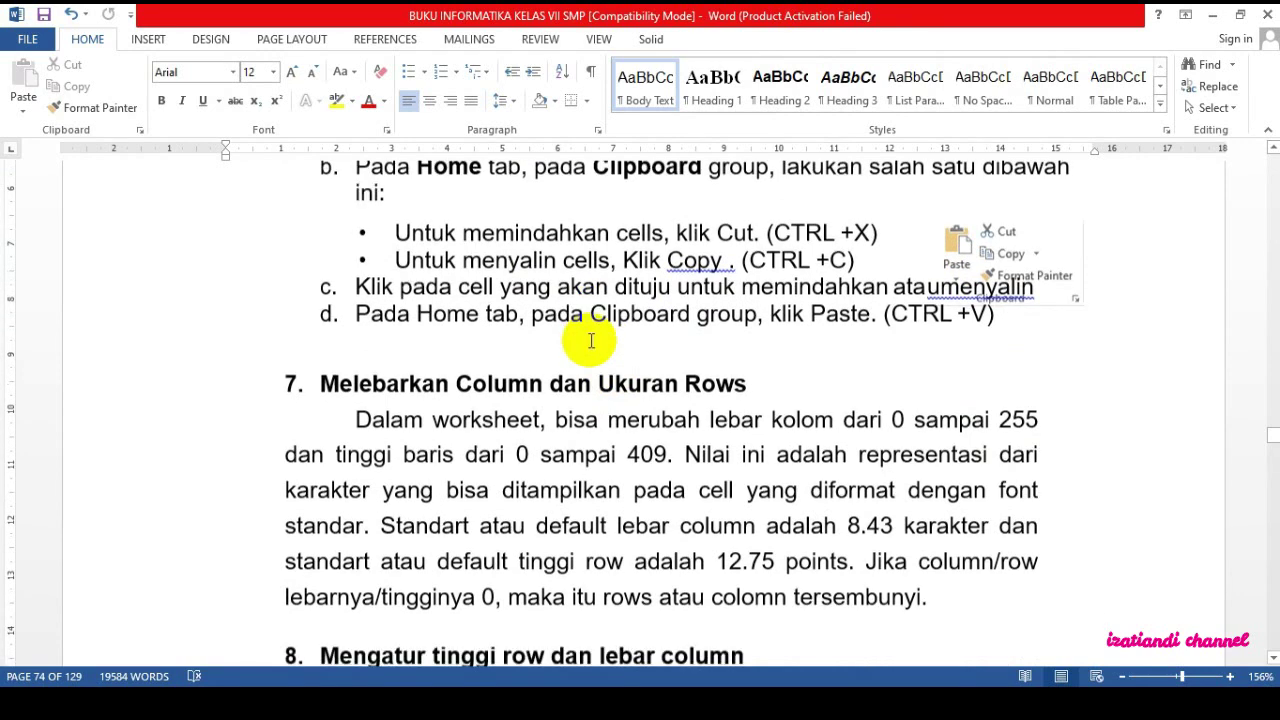
- Switch to Excel, widen column B well beyond its text, and try adjusting the height of row 1 by hand
mouse_move(713, 703)
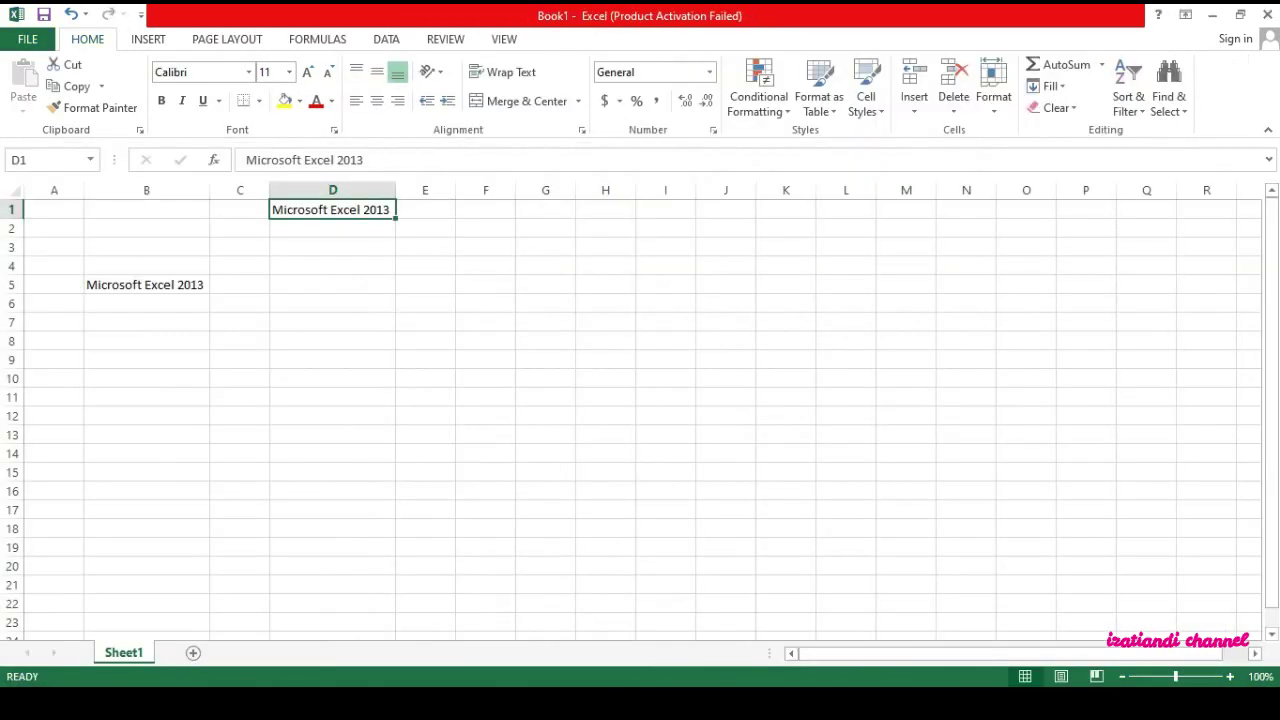
click(257, 318)
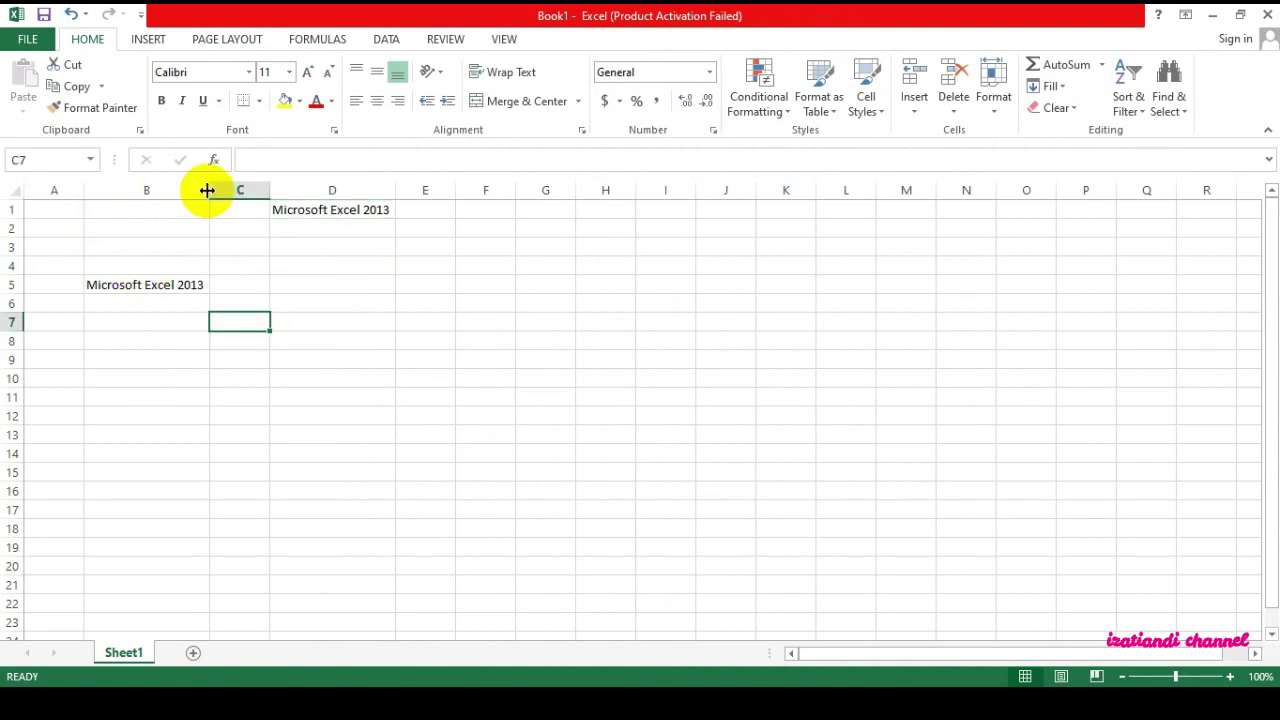
drag(207, 190, 260, 200)
mouse_move(14, 218)
mouse_down()
mouse_move(17, 265)
mouse_move(11, 220)
mouse_up()
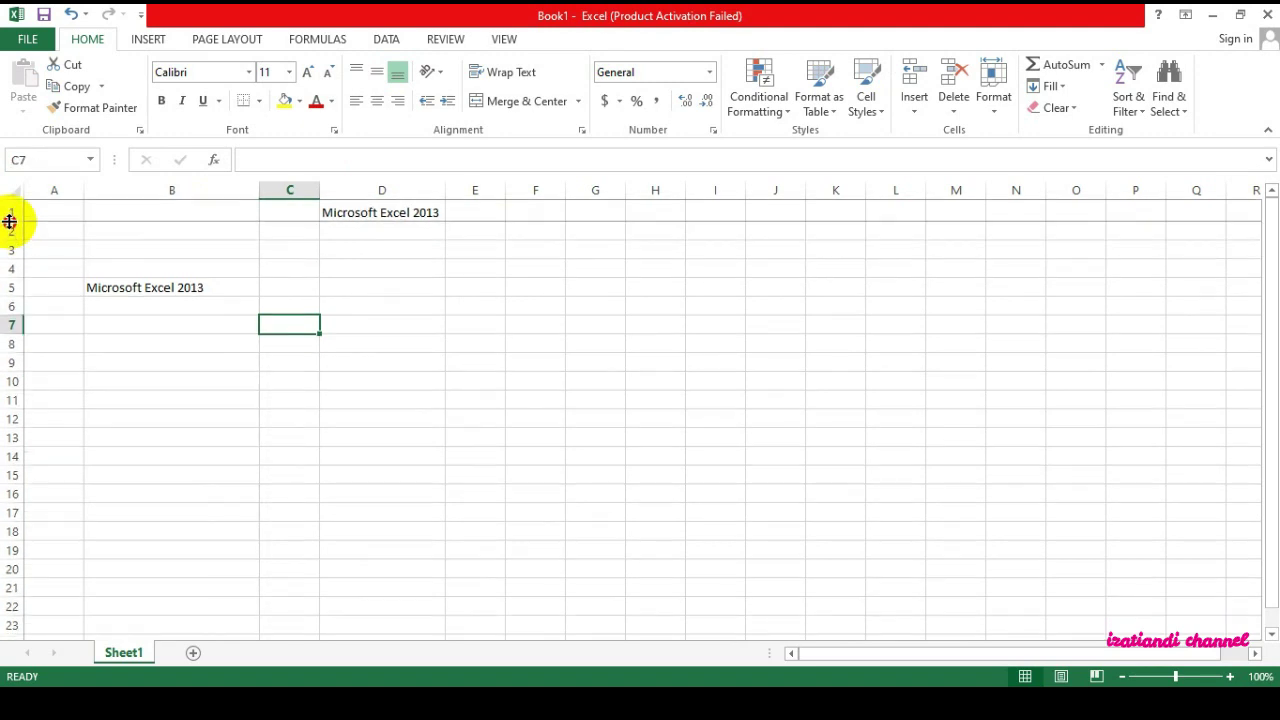
click(484, 302)
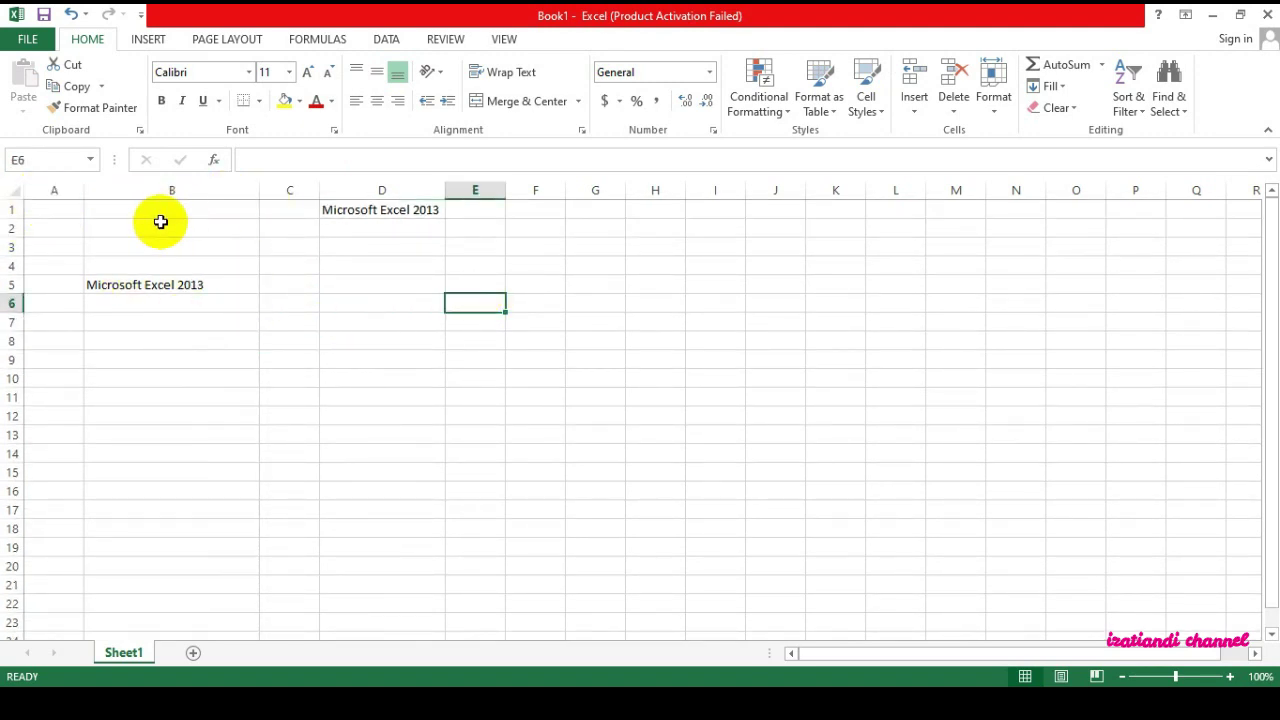
click(800, 338)
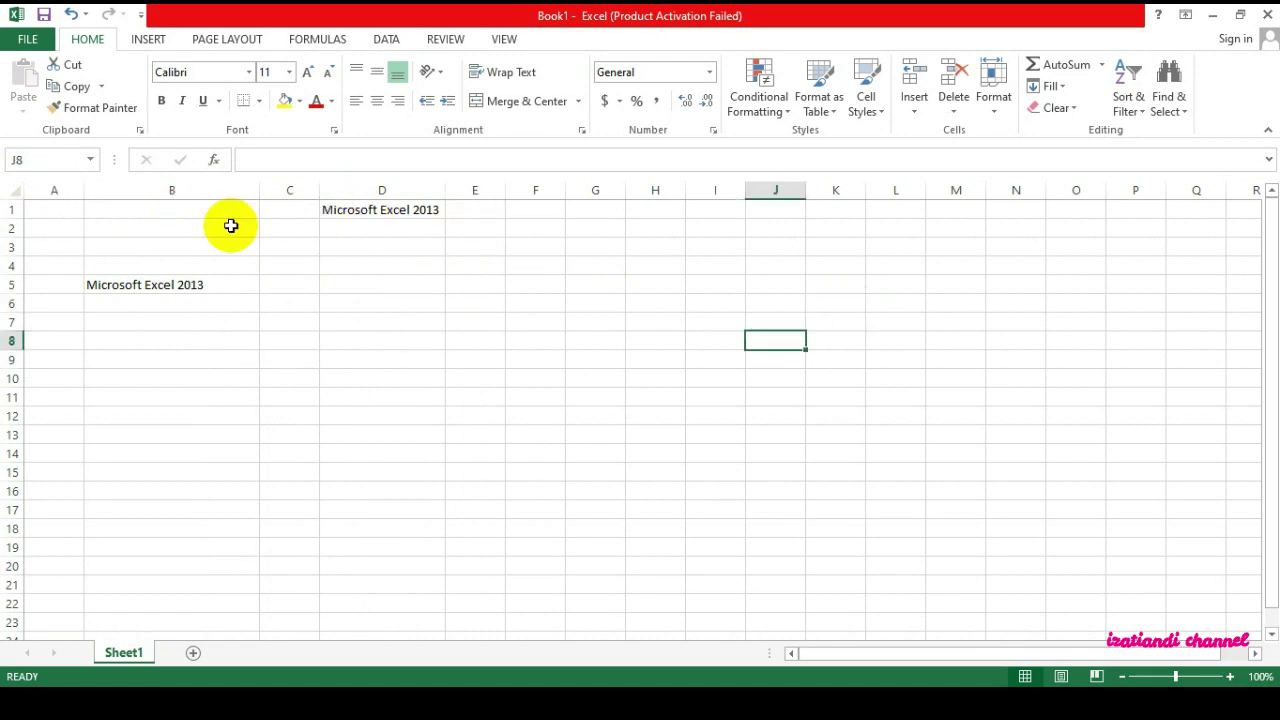
- Select the whole worksheet, set the row height to 30, and deselect by choosing cell E8
click(12, 191)
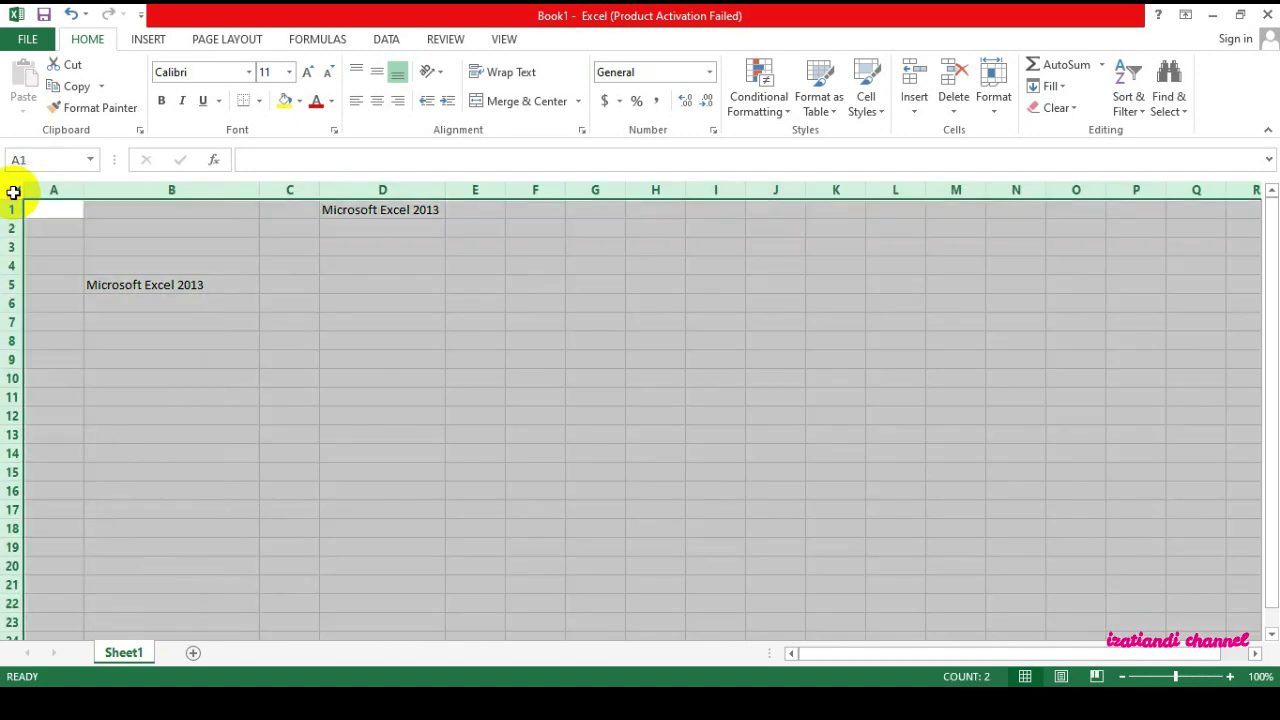
click(988, 112)
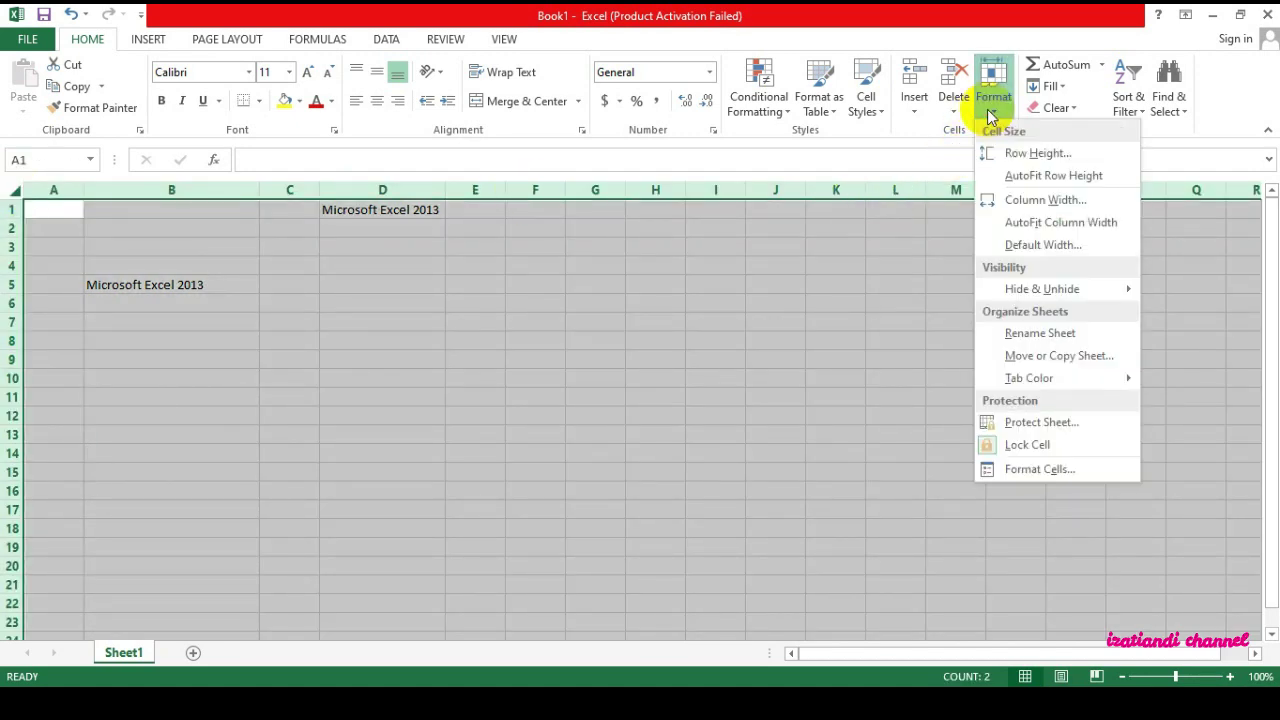
click(1028, 157)
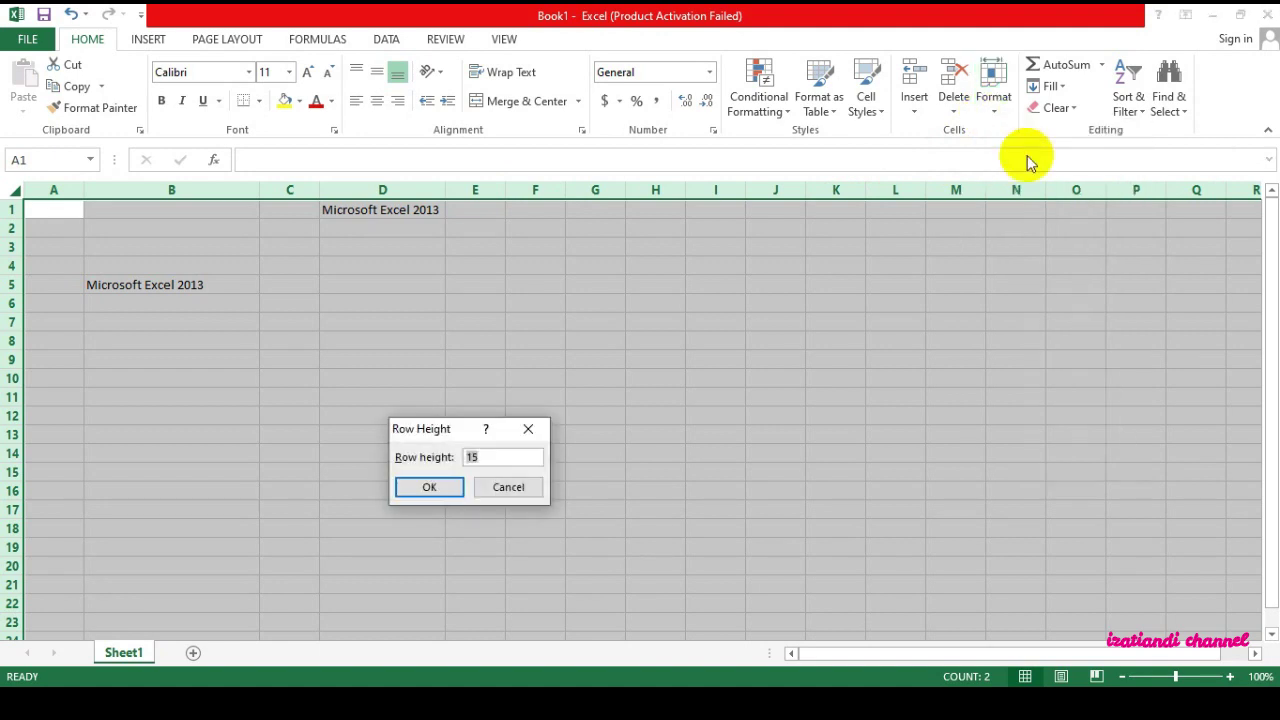
click(495, 456)
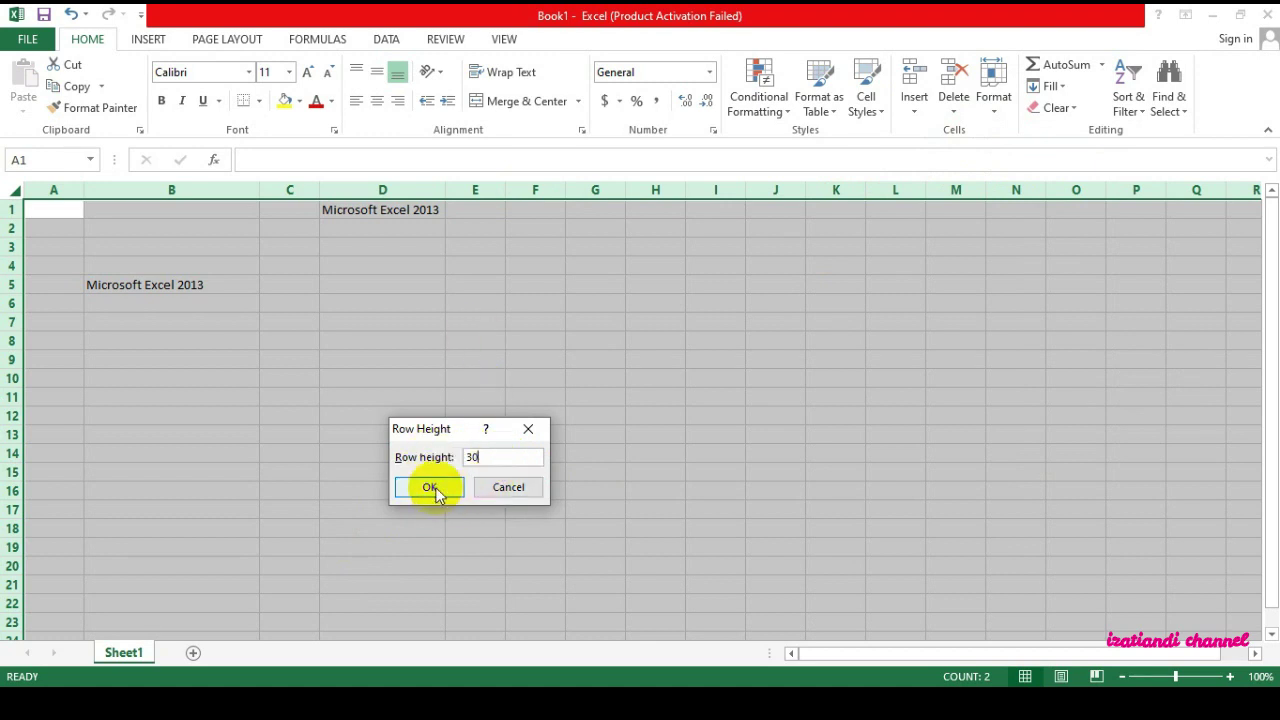
click(433, 490)
click(450, 489)
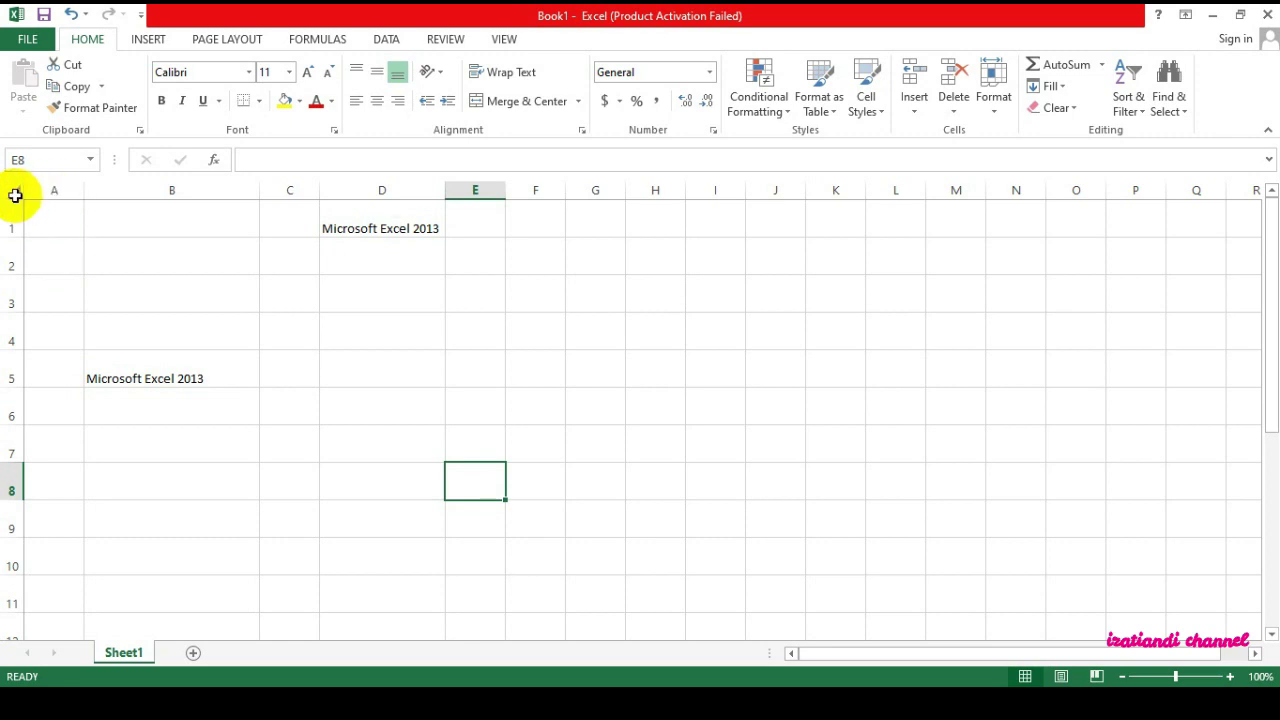
- Select the whole worksheet, set the column width to 40, and deselect by choosing cell A2
click(15, 195)
click(993, 110)
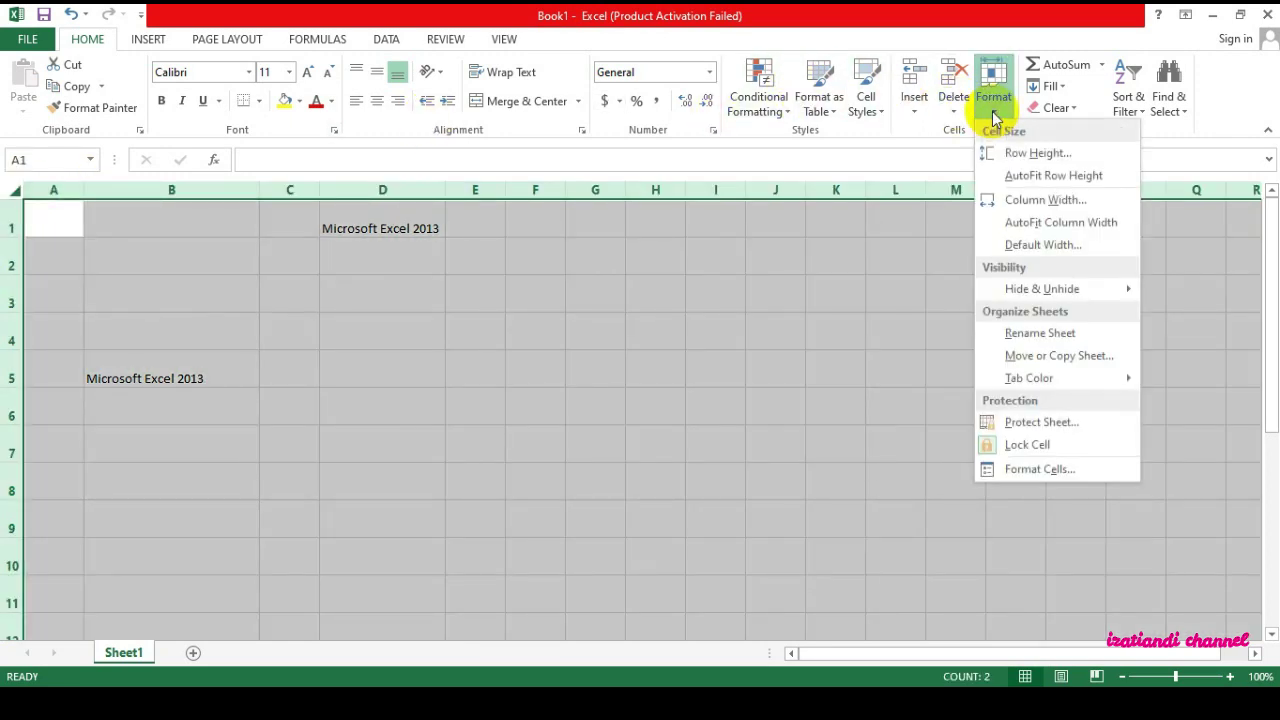
click(1066, 206)
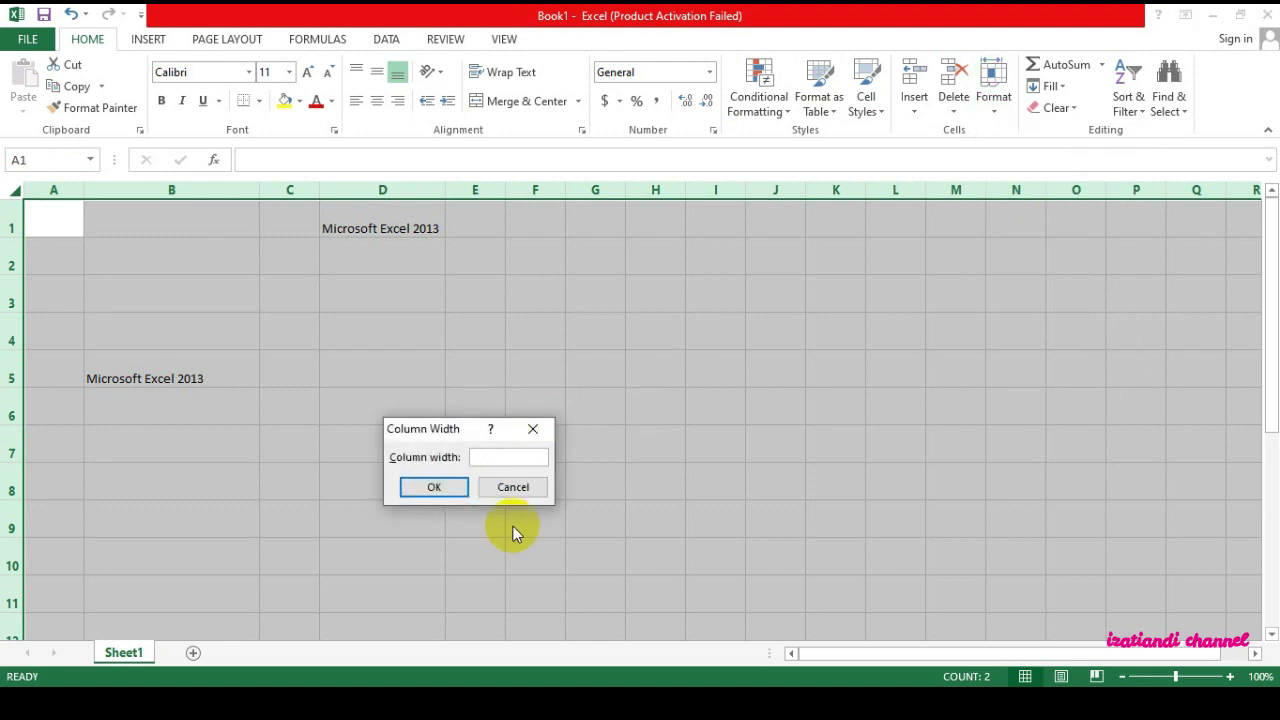
text(40)
click(458, 489)
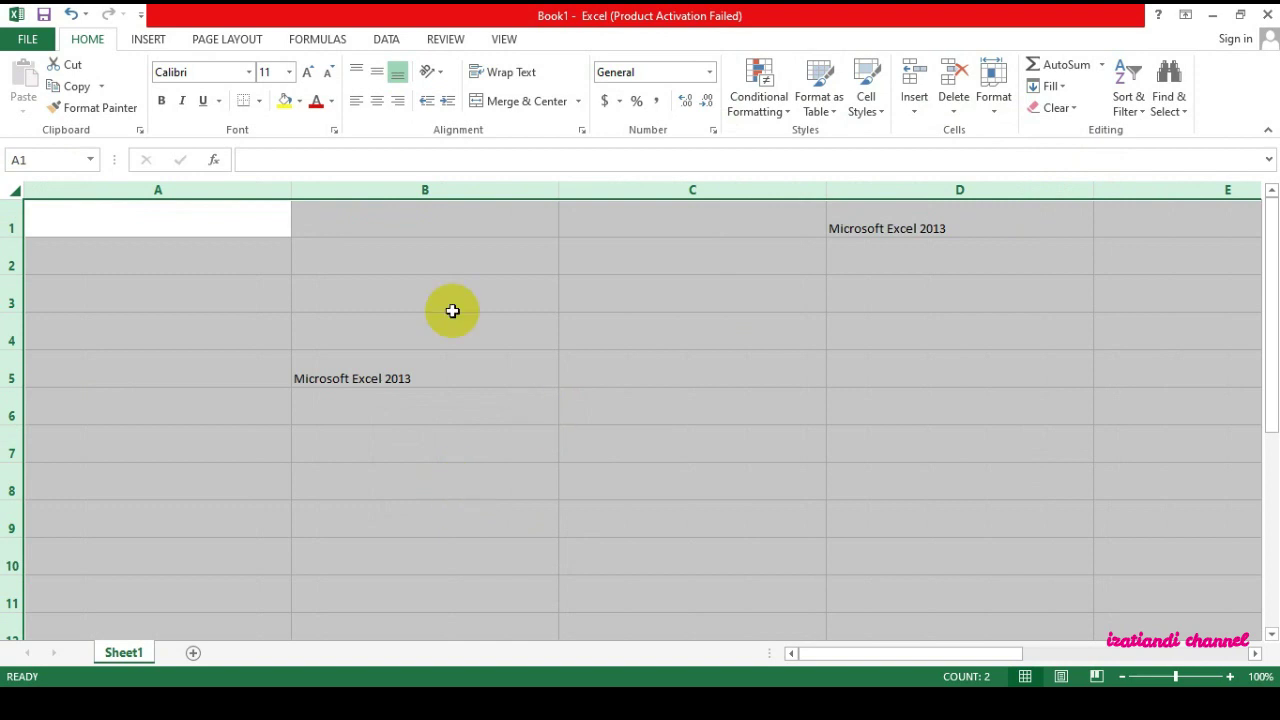
click(251, 243)
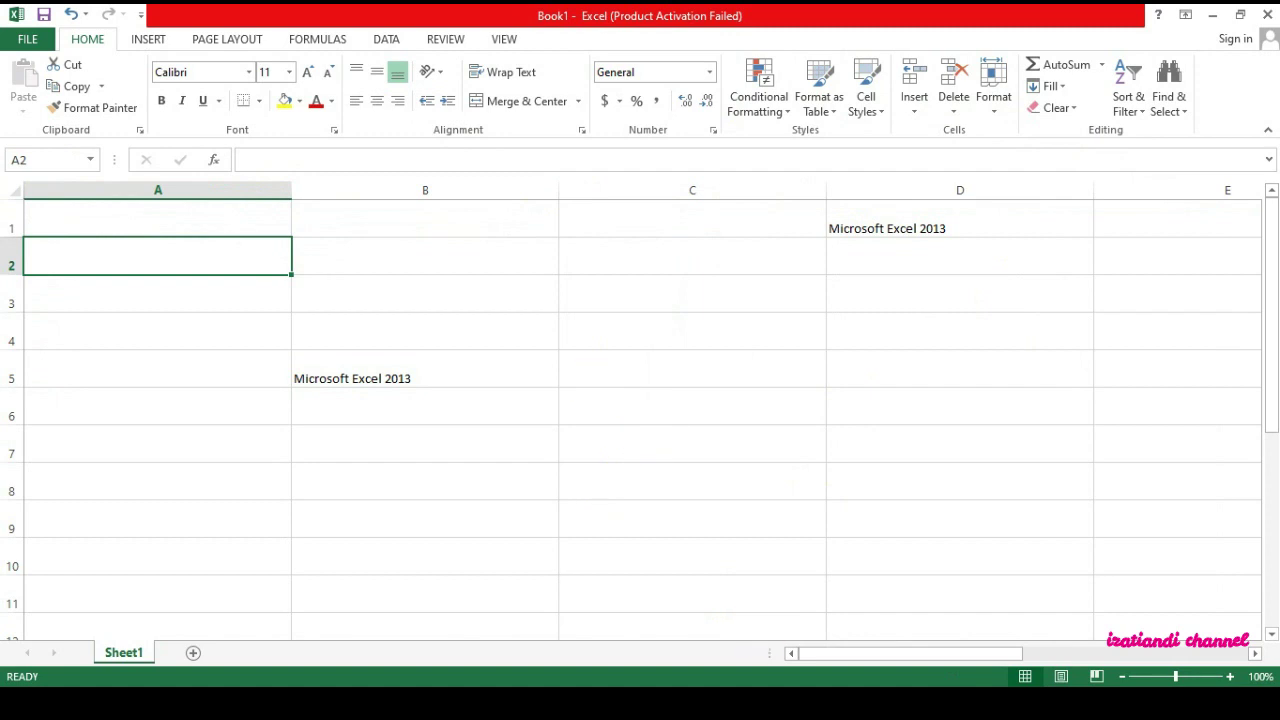
- Switch to Word and read section 8, "Mengatur tinggi row dan lebar column", and the start of section 9, "SHEET (Lembar Kerja)"
mouse_move(713, 703)
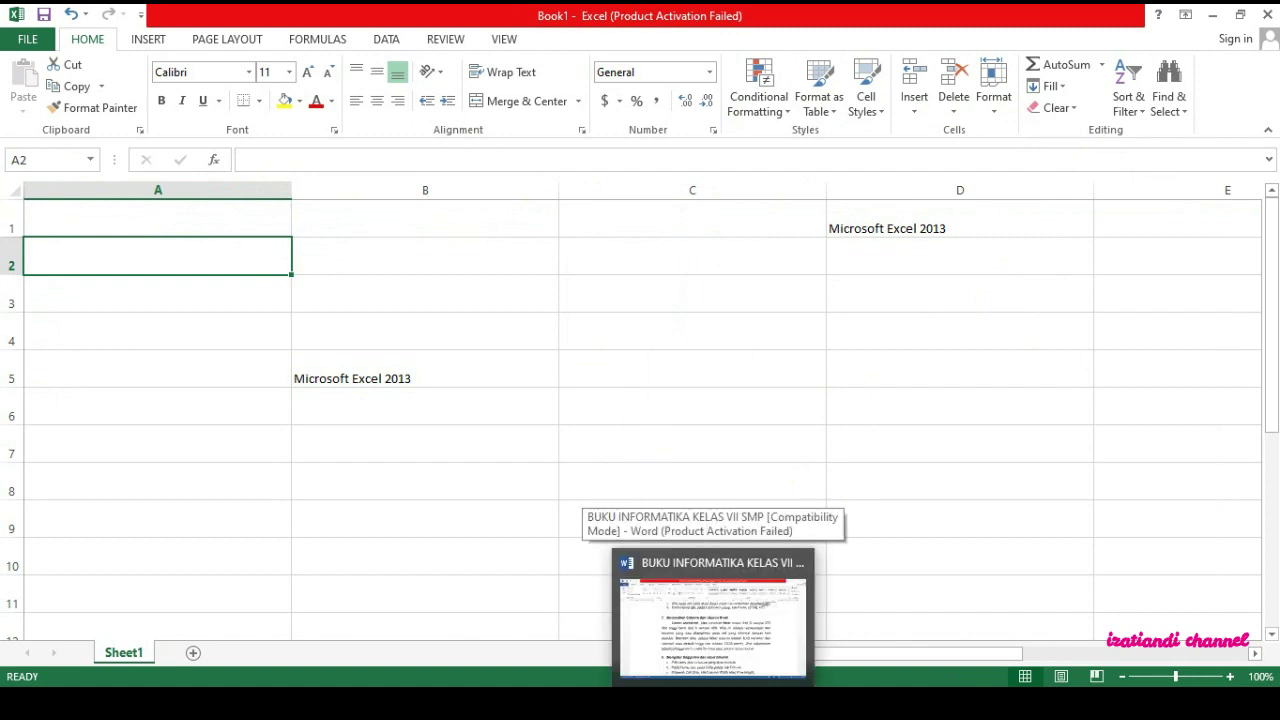
click(713, 612)
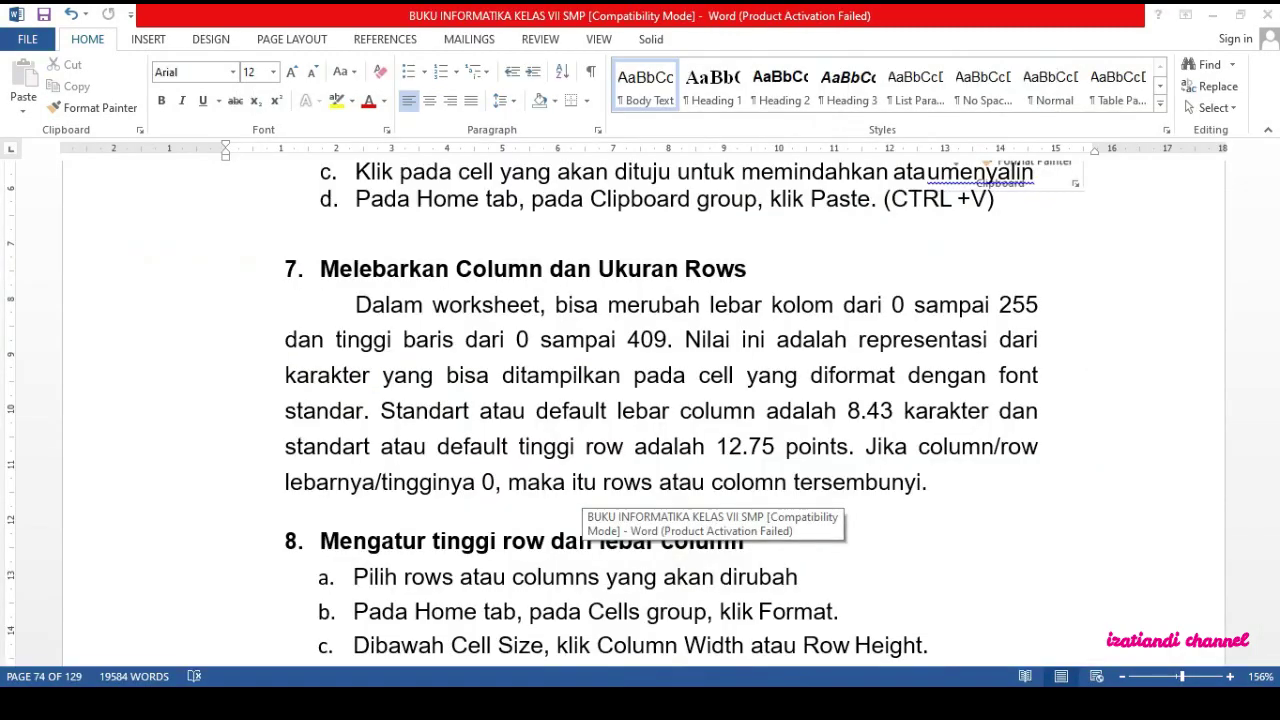
scroll(657, 487, down, 10)
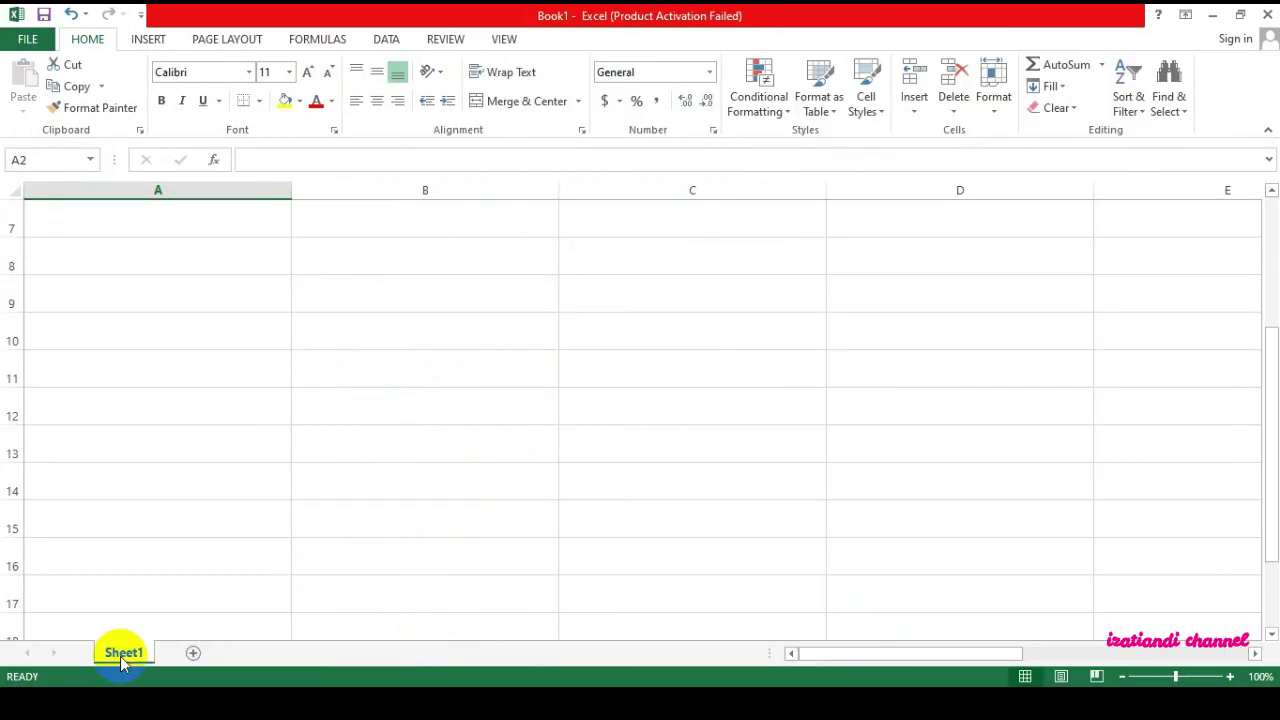
- Switch to Excel, add two new worksheets after Sheet1, and return to Sheet1
click(193, 655)
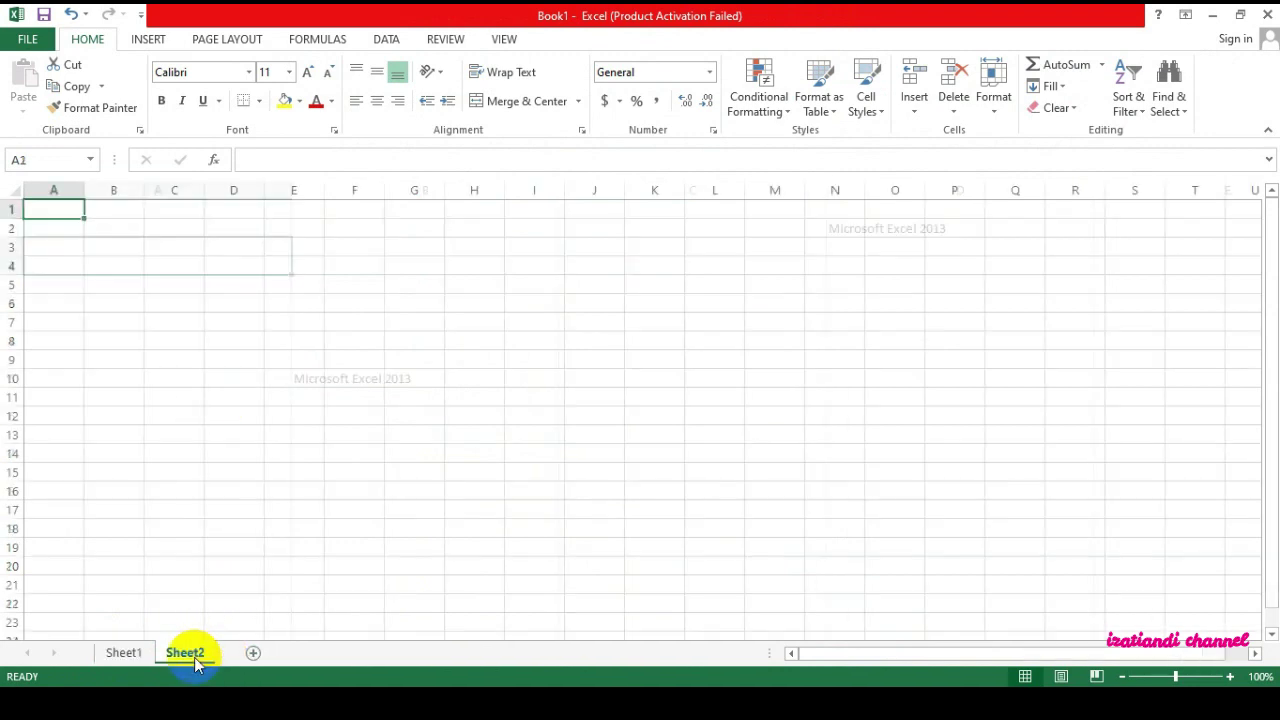
click(254, 653)
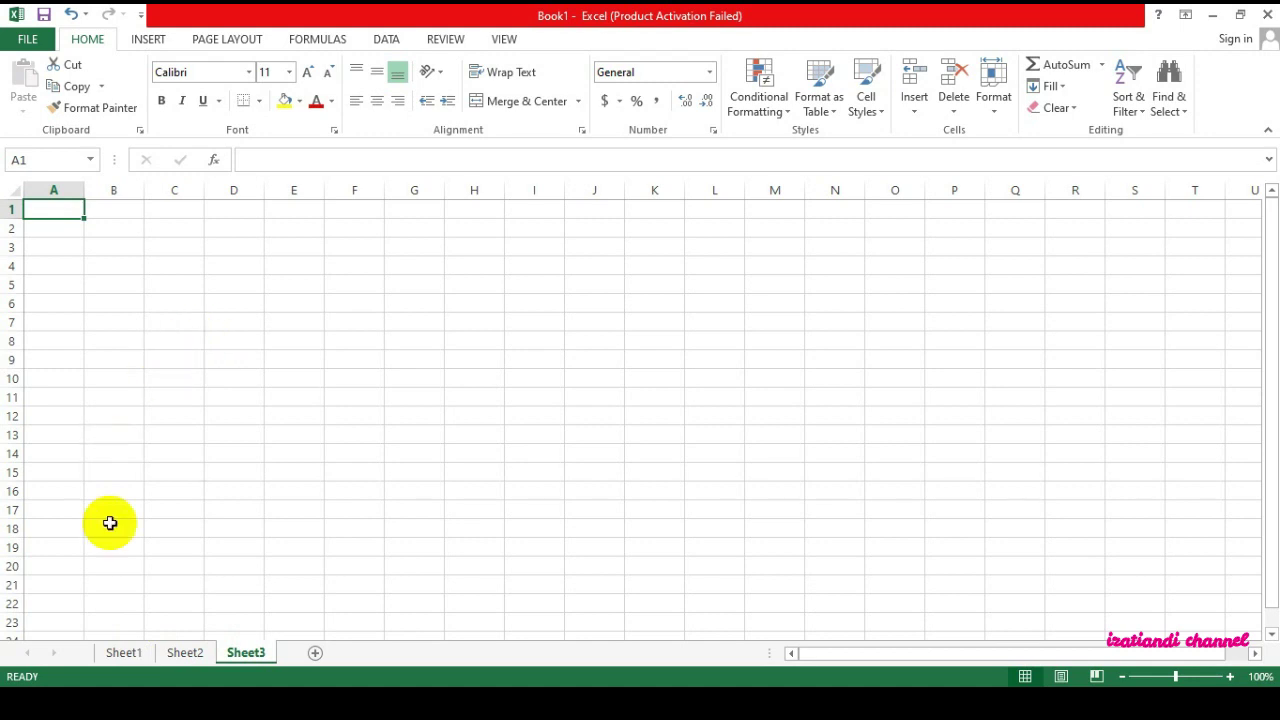
click(125, 653)
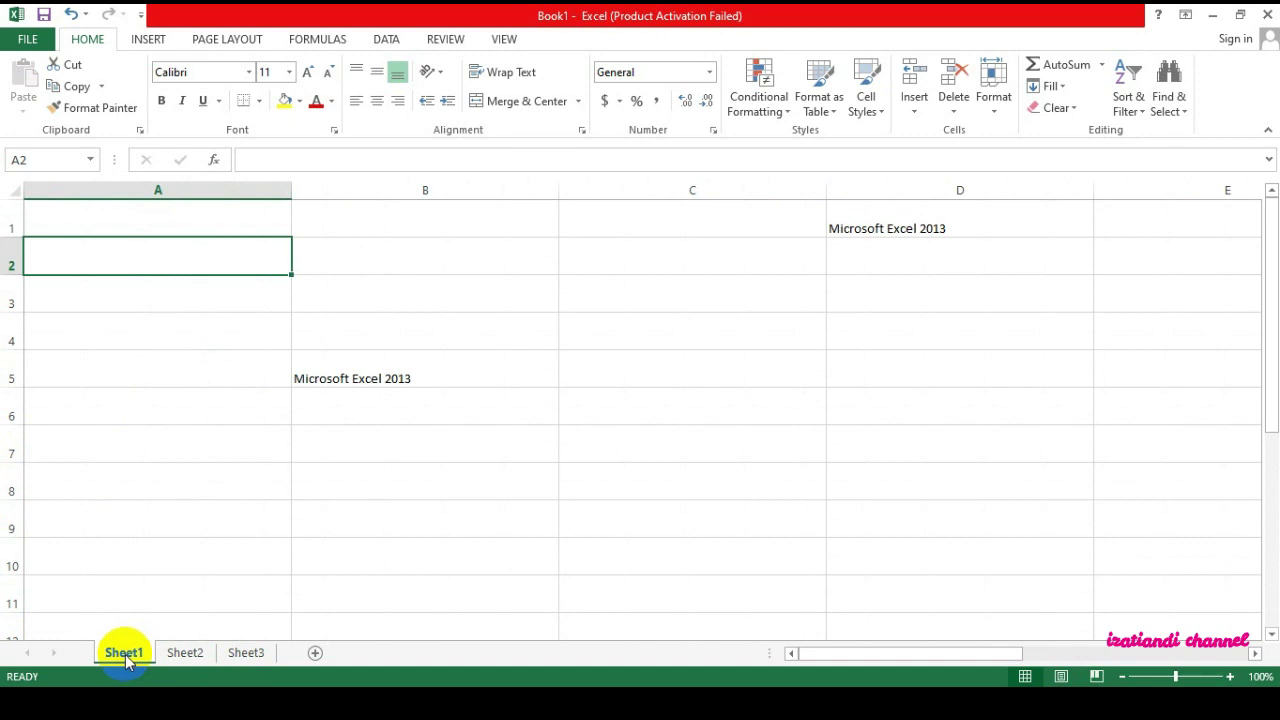
- Rename Sheet1 as "Excel 2013"
right_click(125, 654)
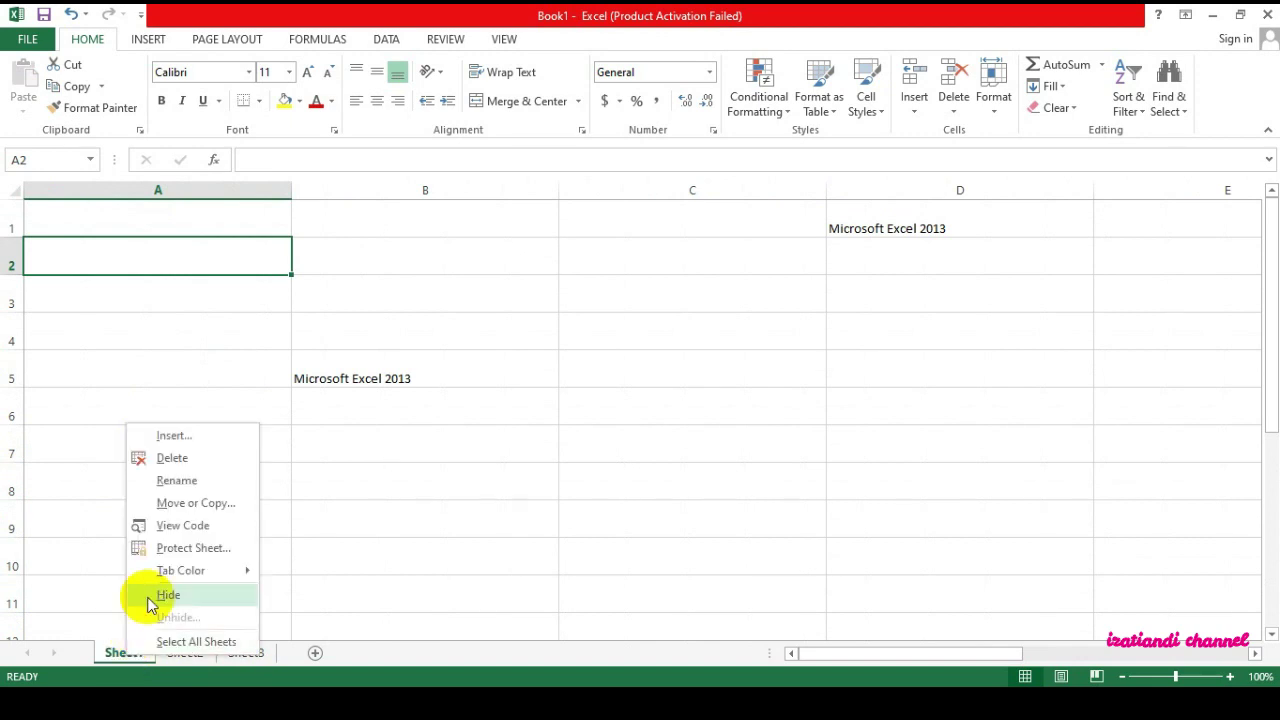
click(176, 481)
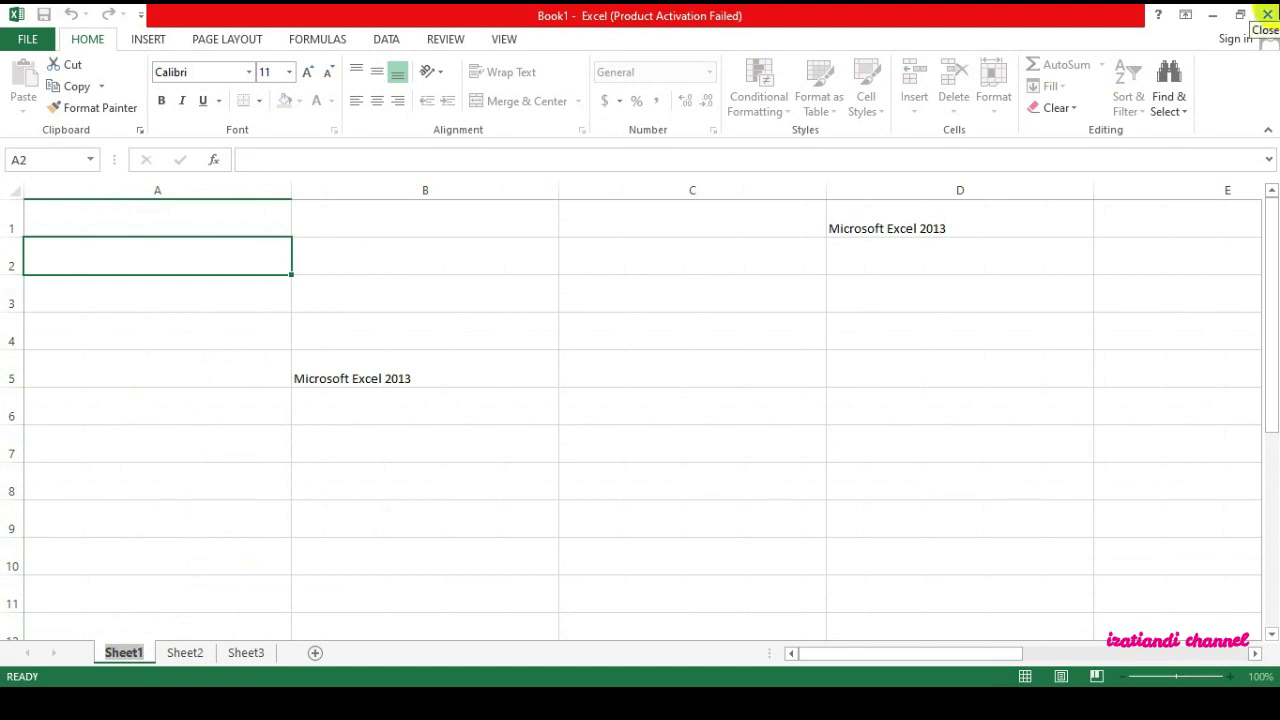
text(Exc)
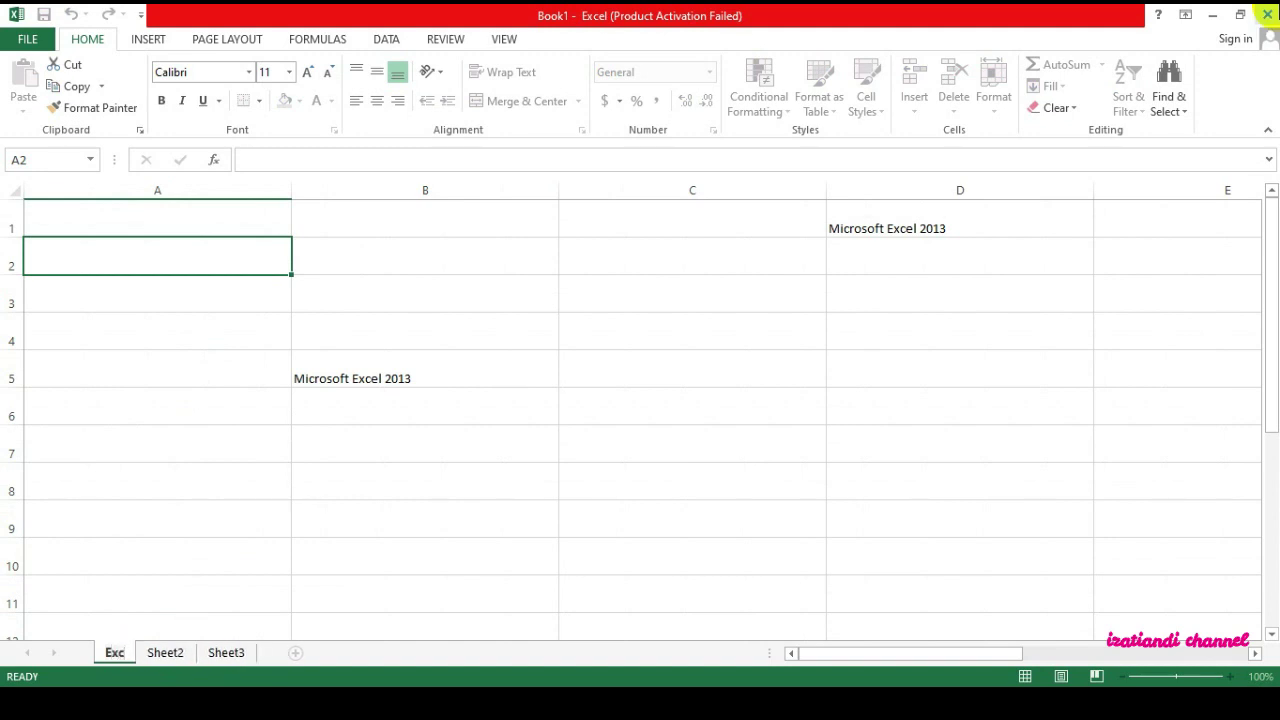
text(el 201)
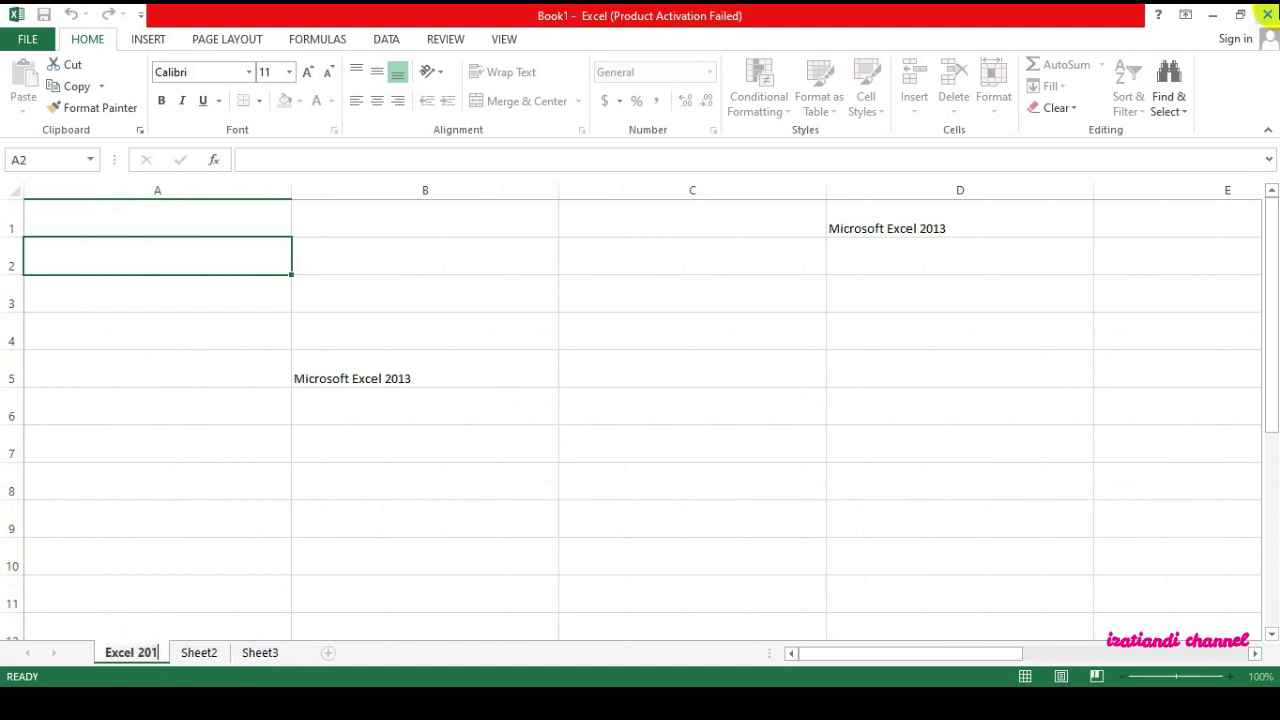
text(3)
key(Return)
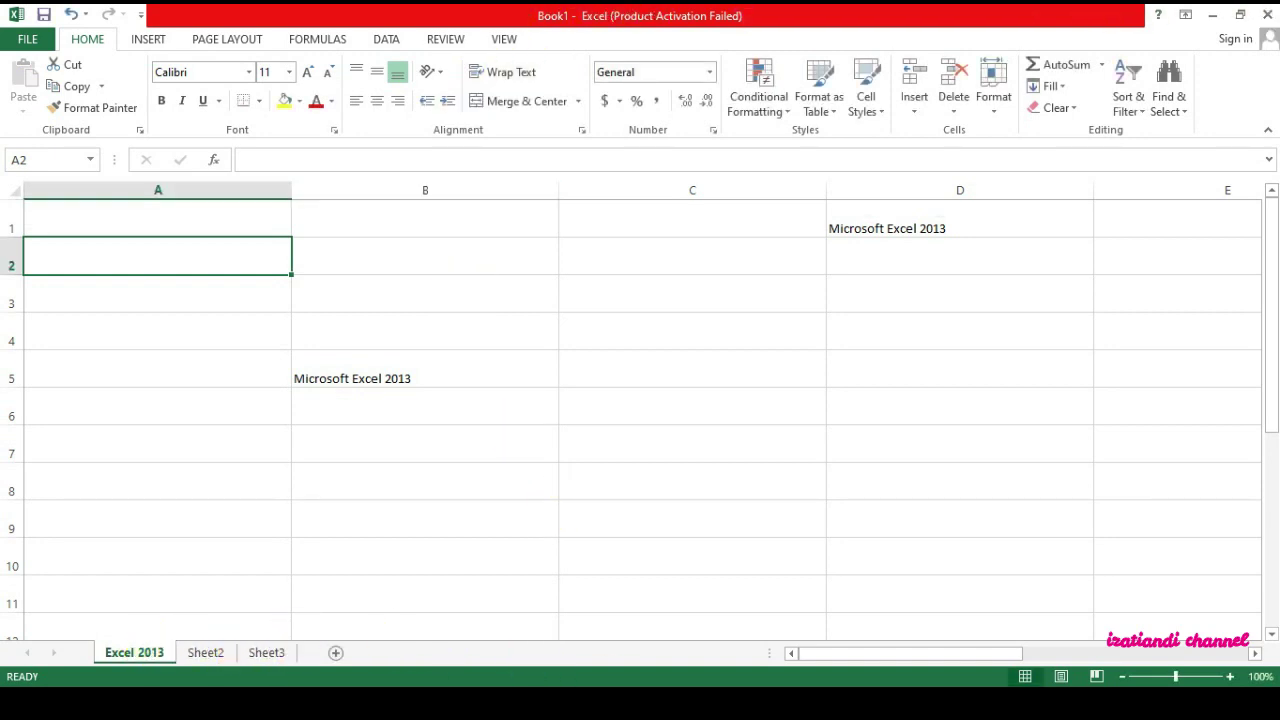
- Switch to Word and read the instructions on renaming and deleting sheets and section 10, "Menyimpan File"
click(712, 704)
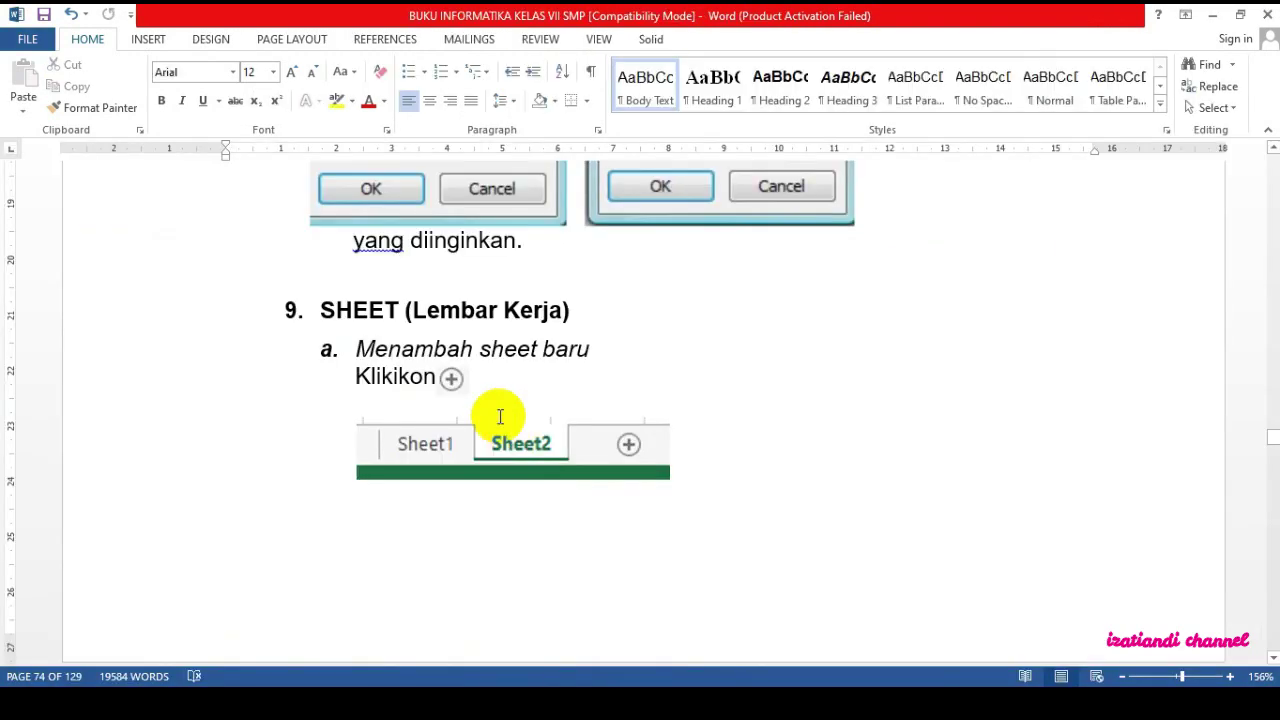
scroll(501, 416, down, 5)
scroll(501, 416, down, 3)
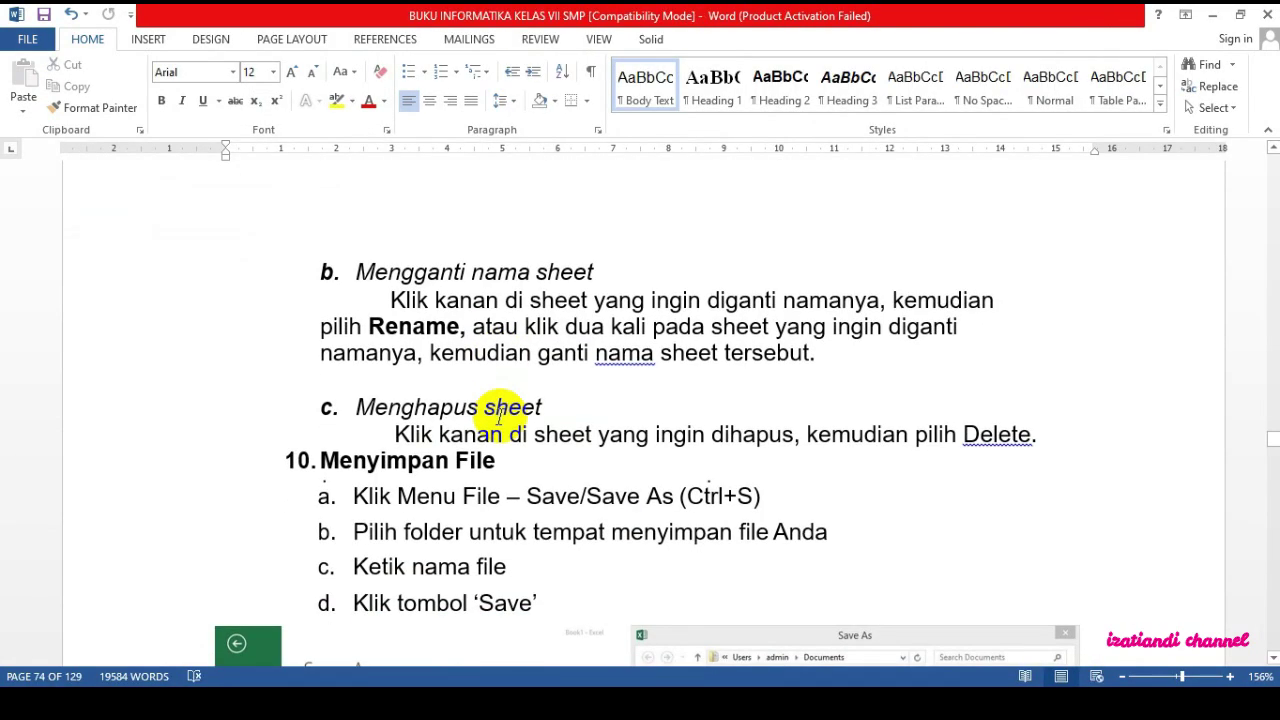
scroll(499, 416, down, 2)
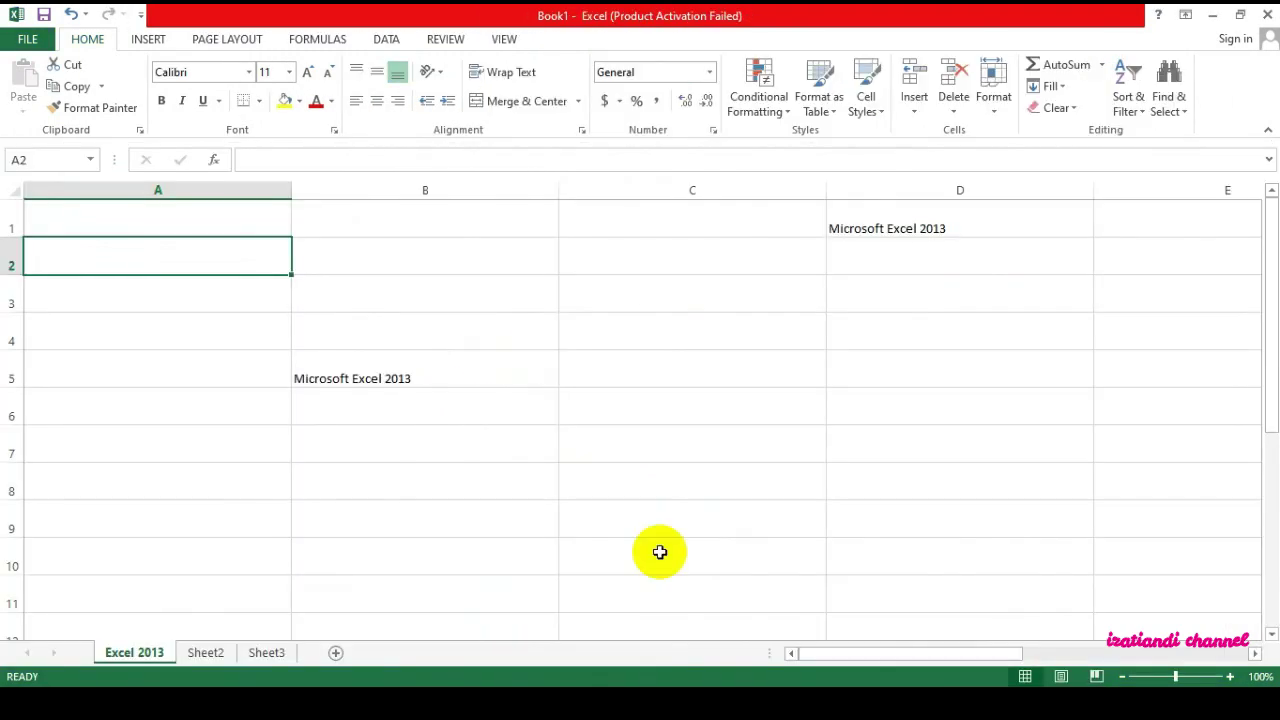
- Switch to Excel, select cell B5, and start saving the workbook by browsing for a folder on the computer
click(486, 358)
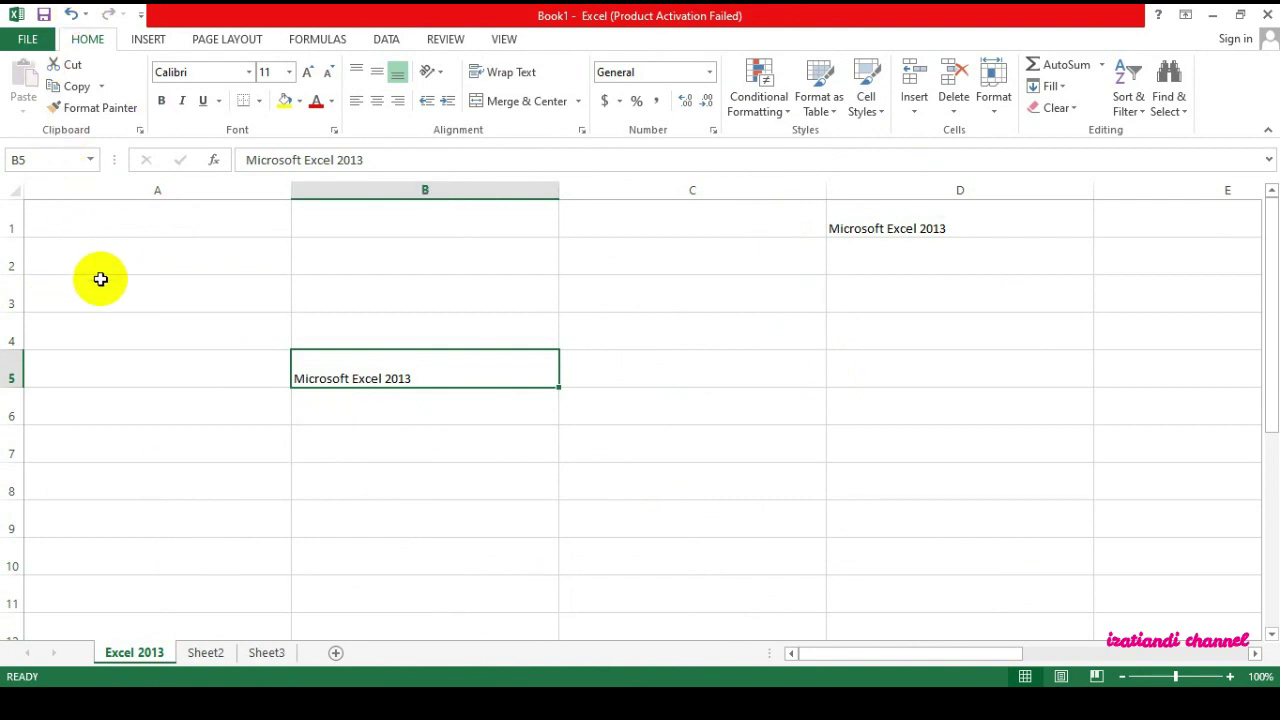
click(44, 16)
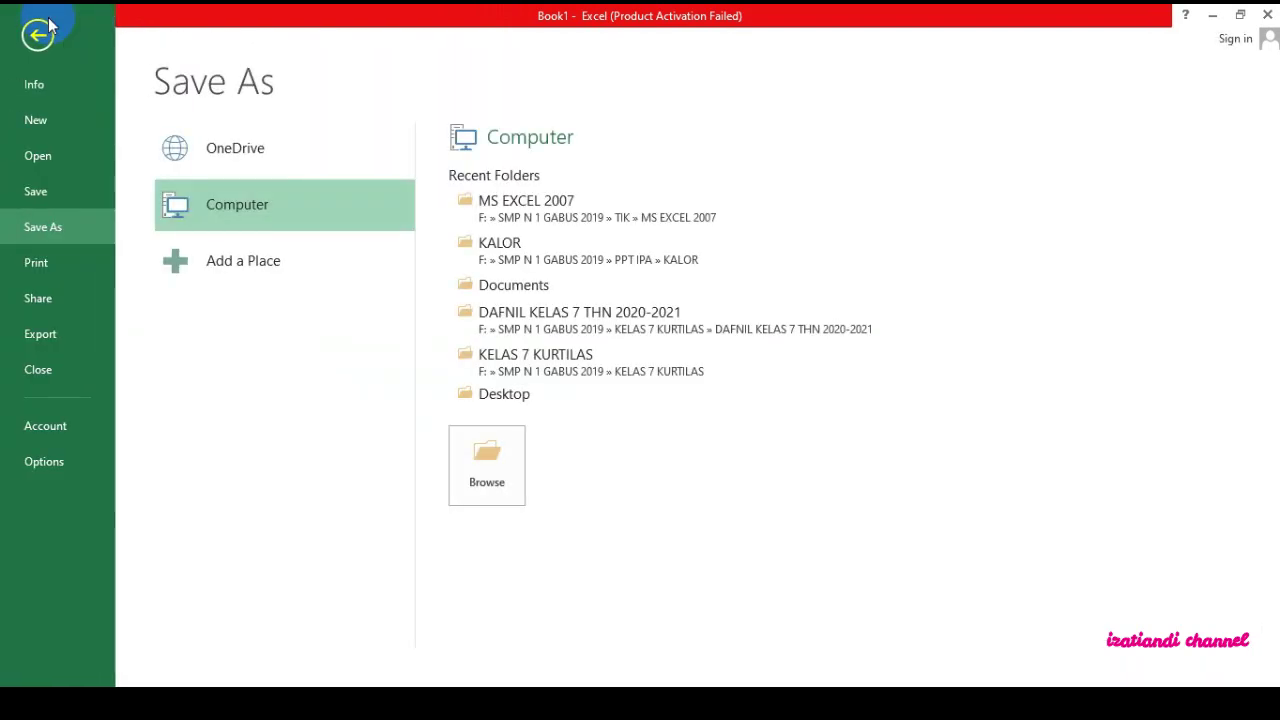
click(480, 468)
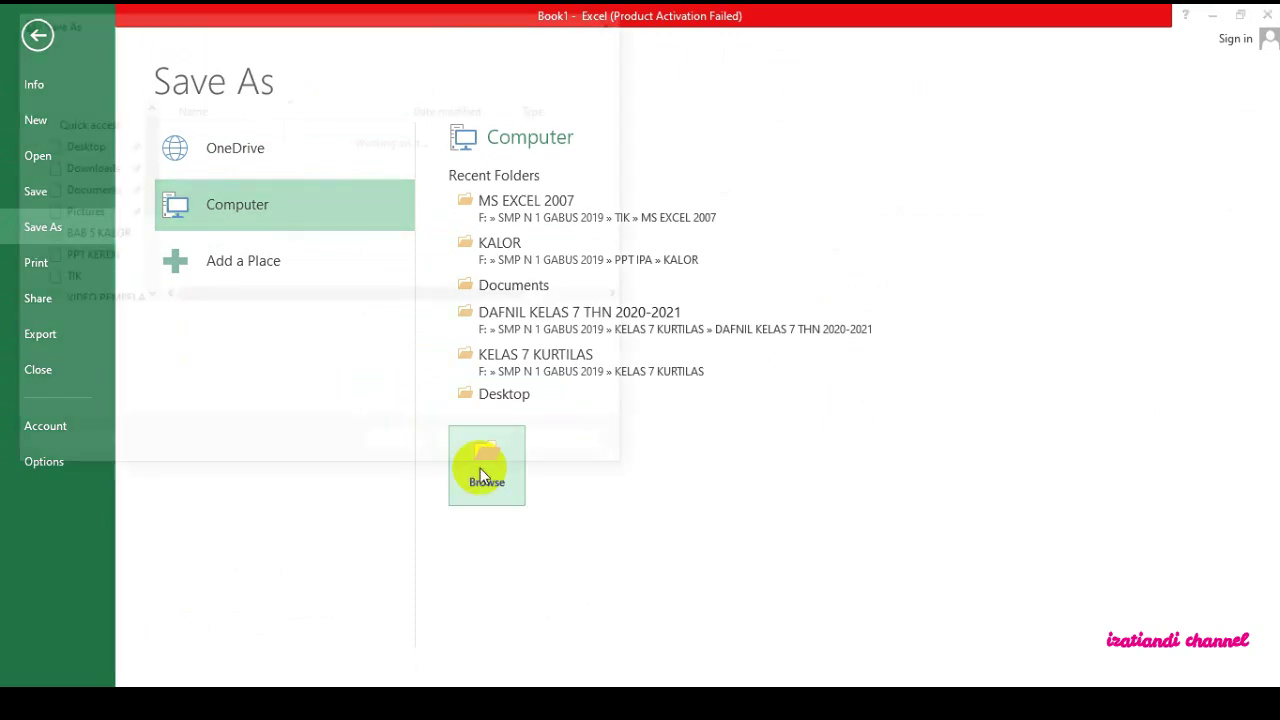
- Look through DATA 2 (F:), Downloads and Documents as locations for saving the workbook, and cancel the save
drag(147, 211, 129, 240)
click(107, 243)
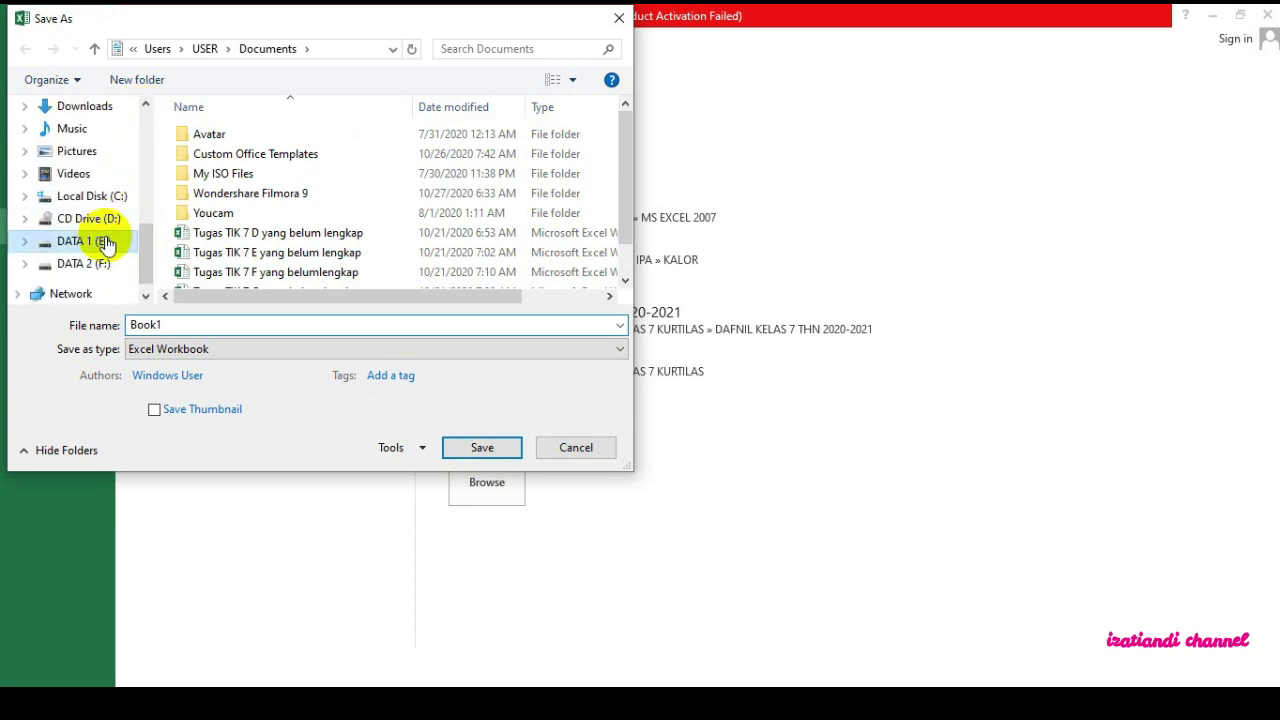
click(102, 266)
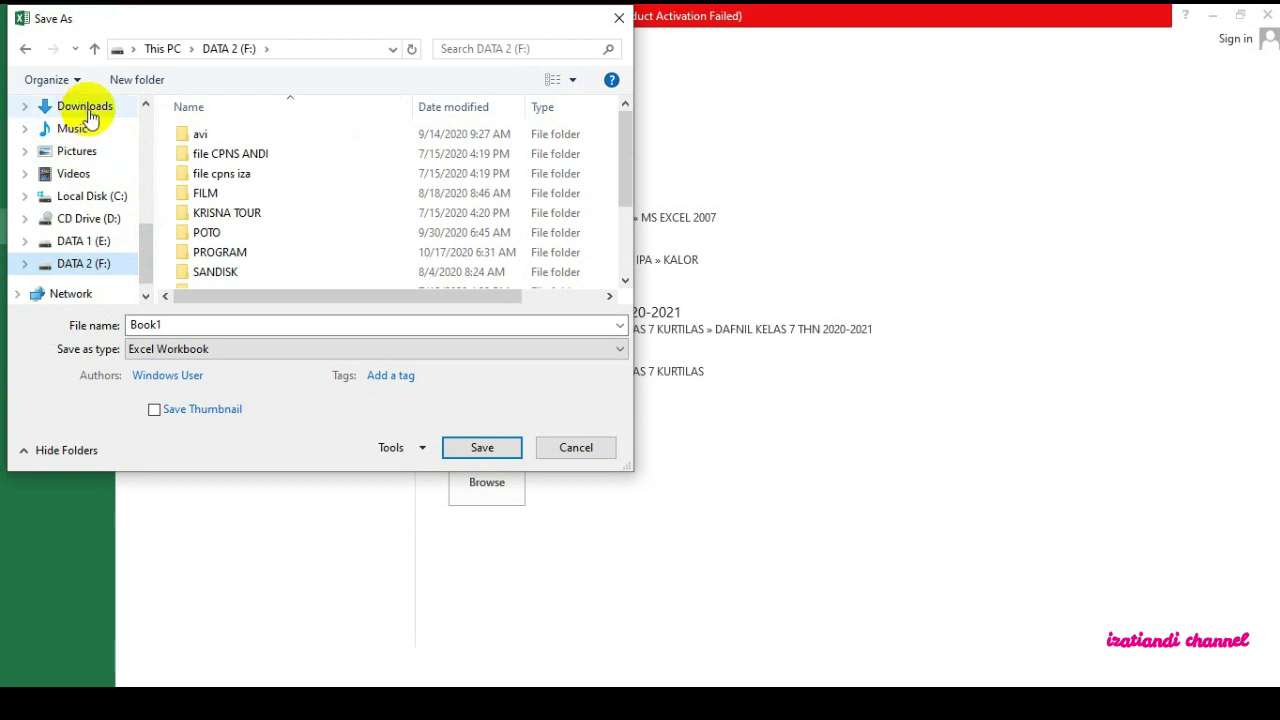
click(88, 110)
click(145, 160)
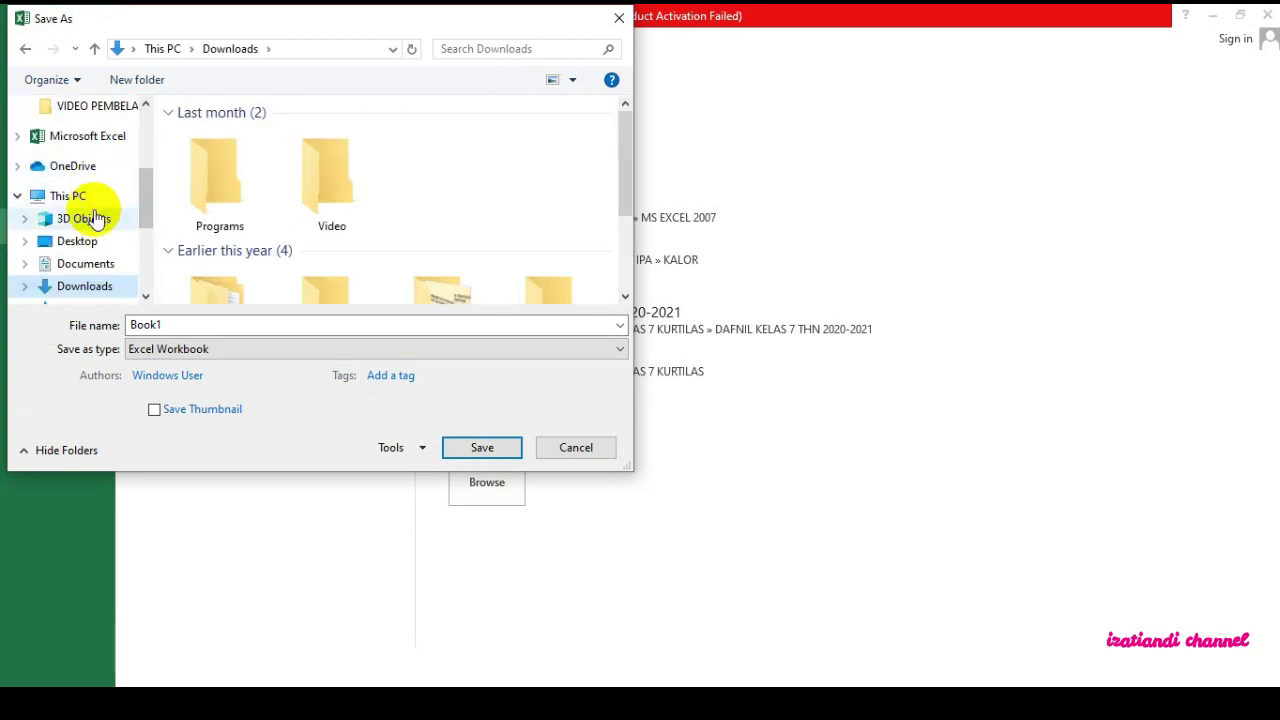
click(113, 268)
drag(147, 192, 145, 270)
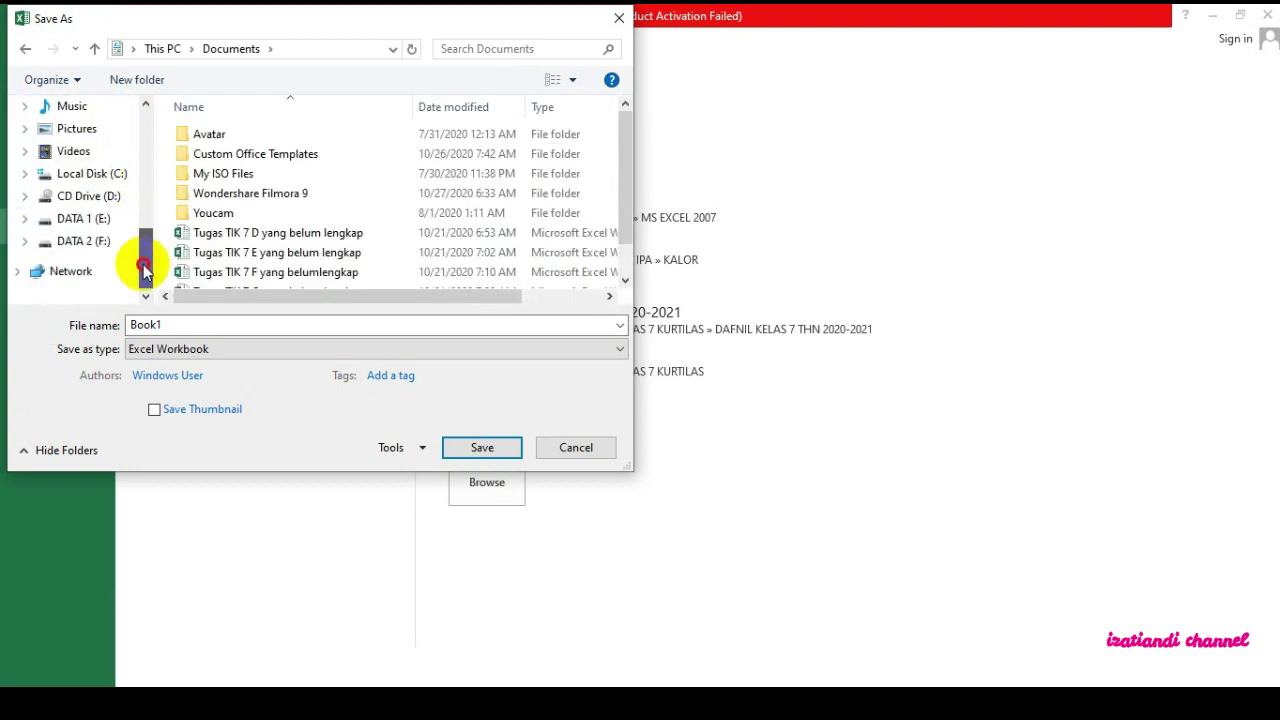
click(563, 446)
click(48, 43)
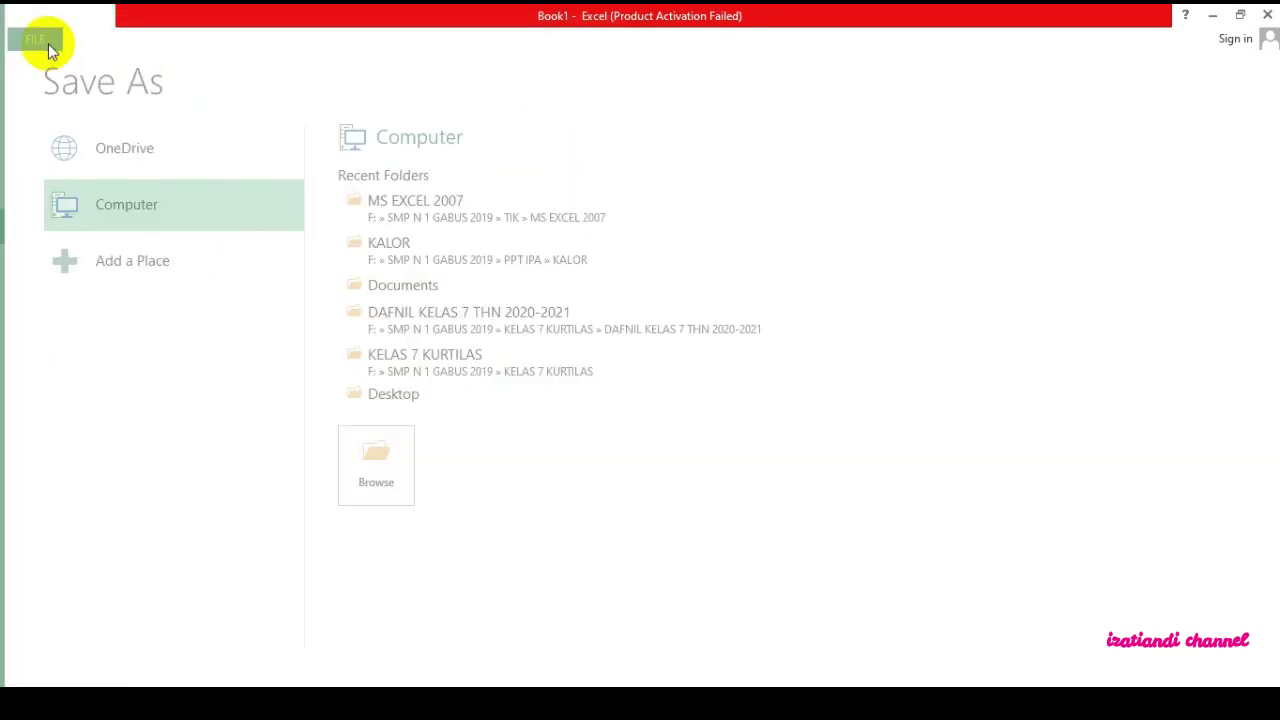
click(135, 230)
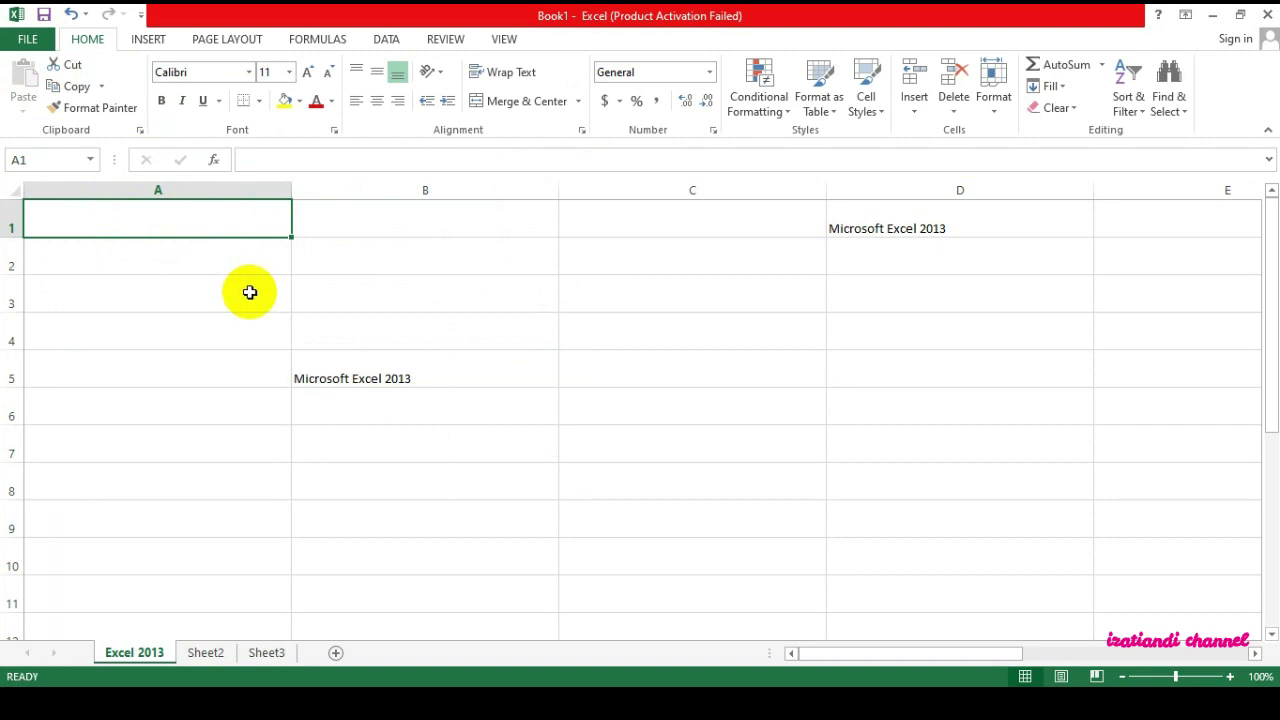
key(ctrl+s)
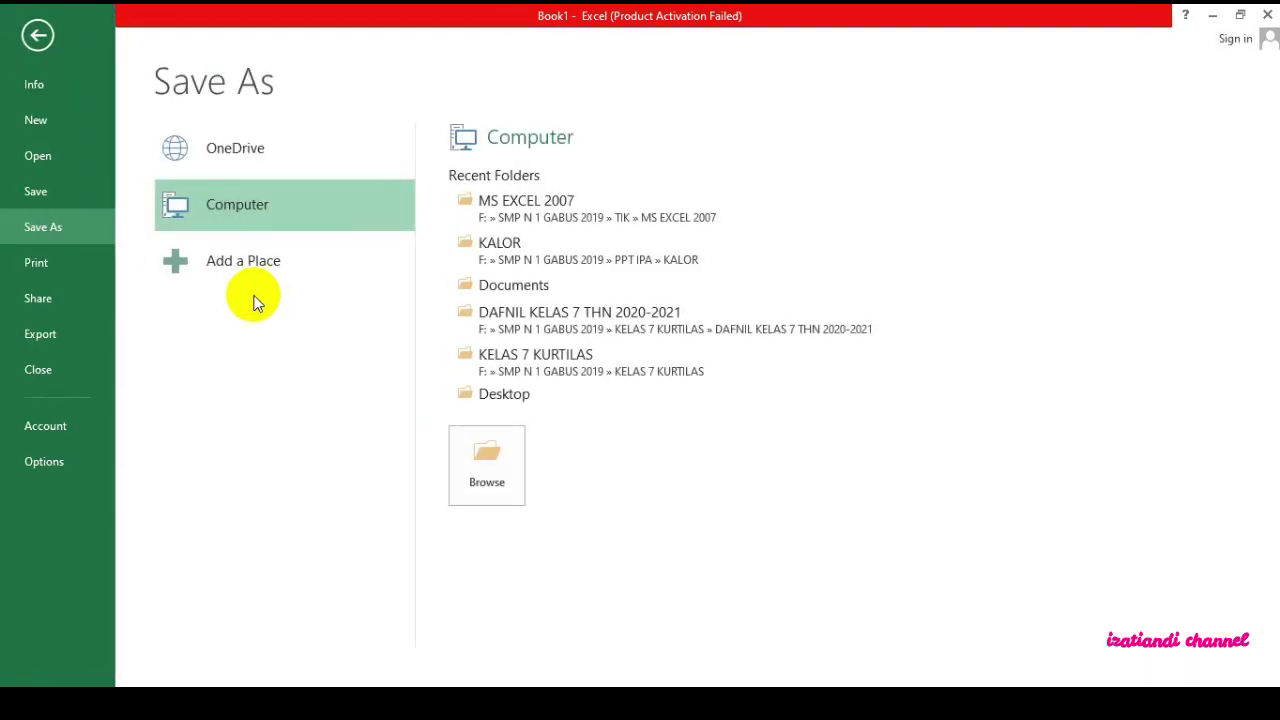
click(484, 440)
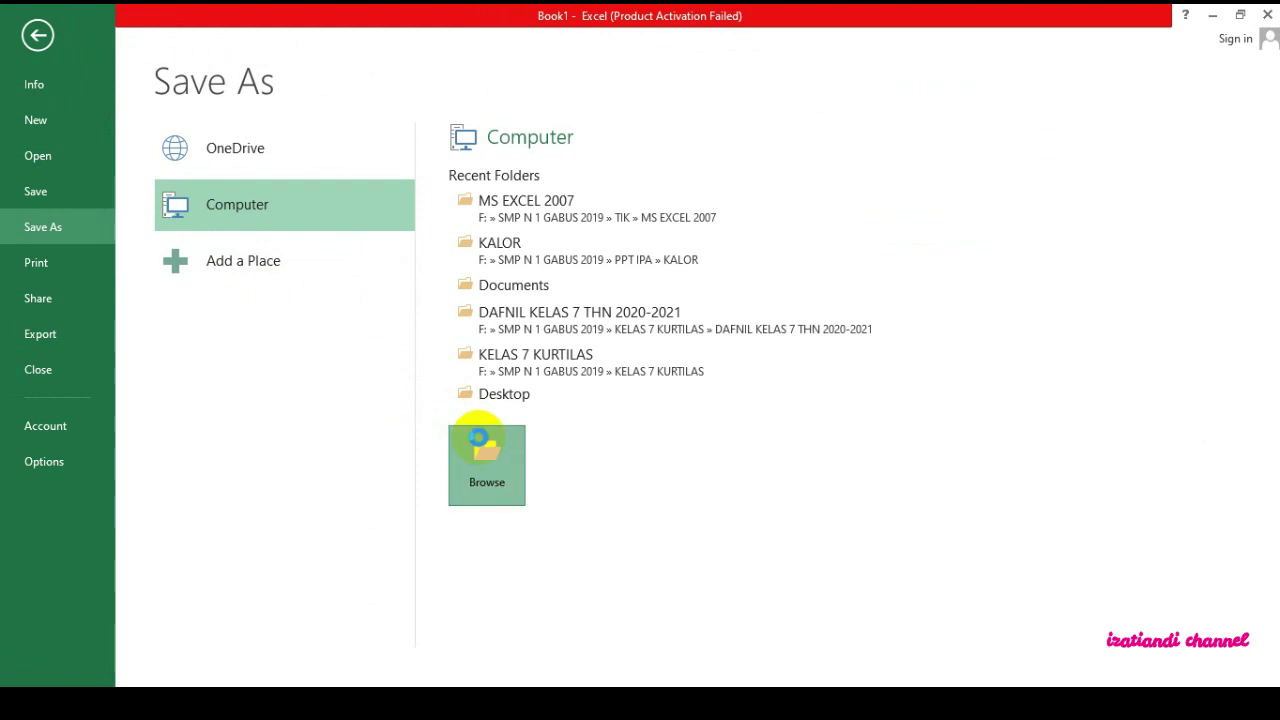
scroll(151, 267, down, 2)
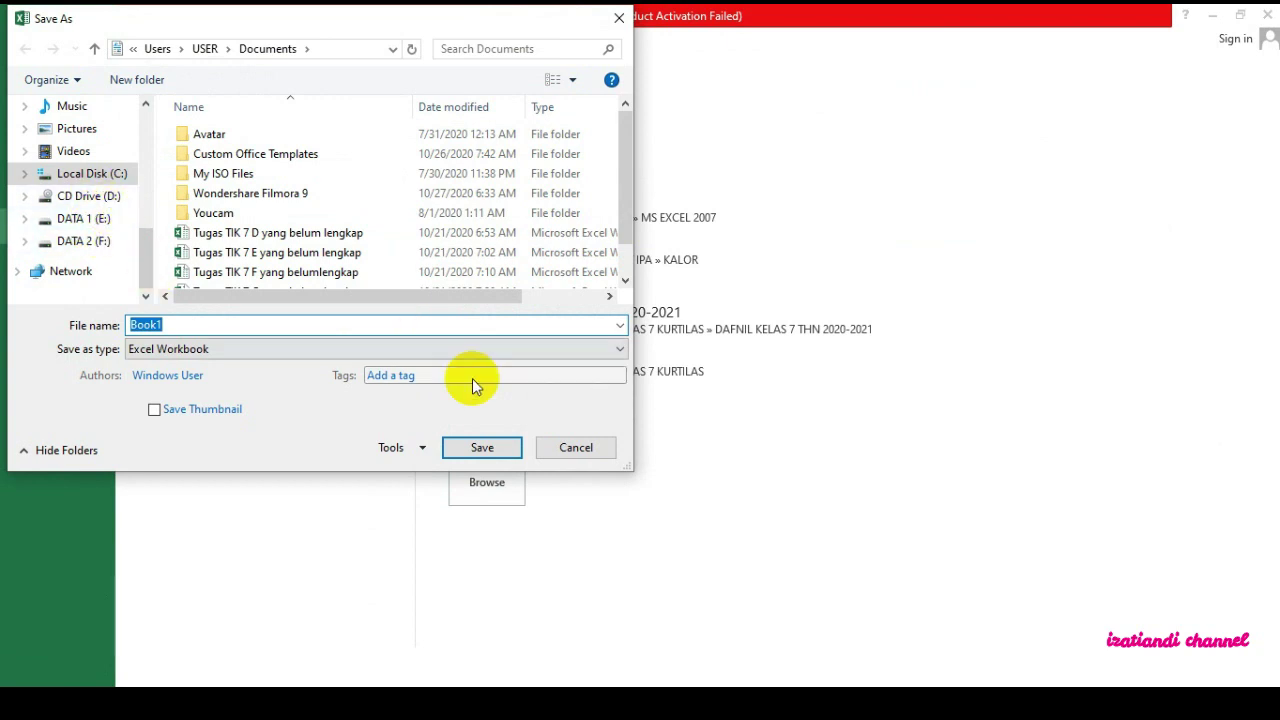
click(572, 445)
click(38, 36)
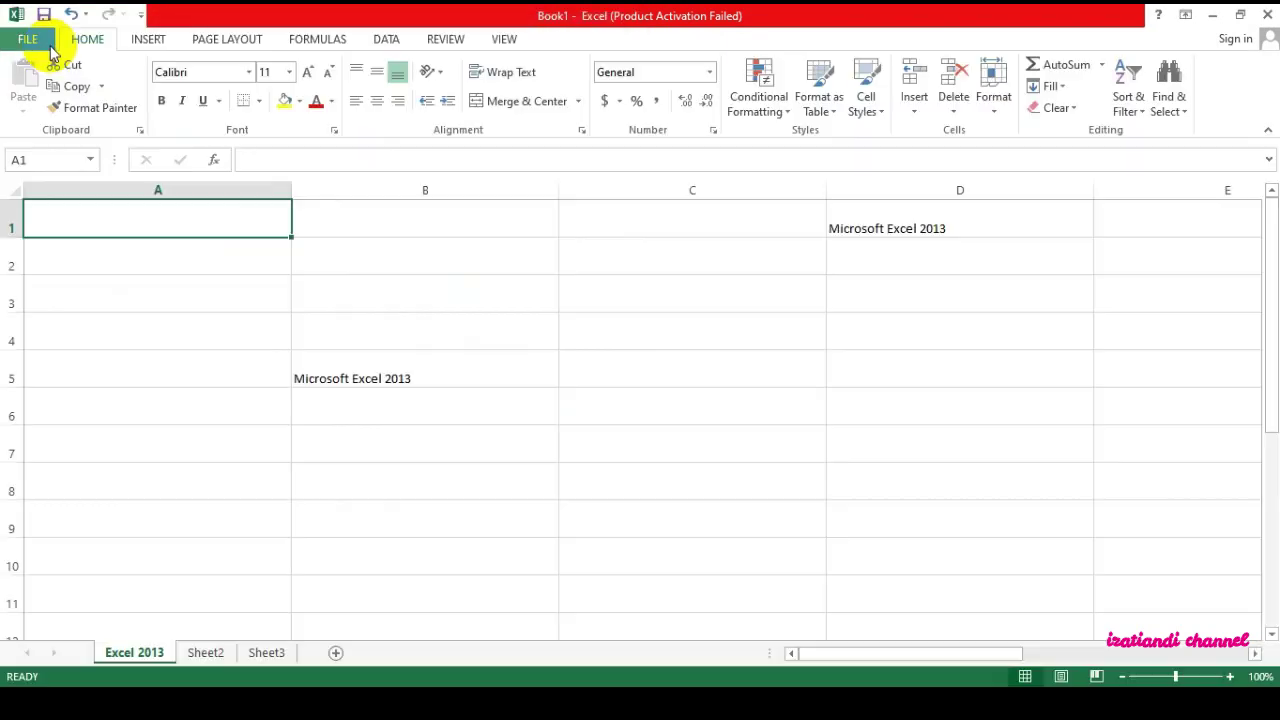
- Save the workbook in the Documents folder under the file name "belajar excel"
click(30, 38)
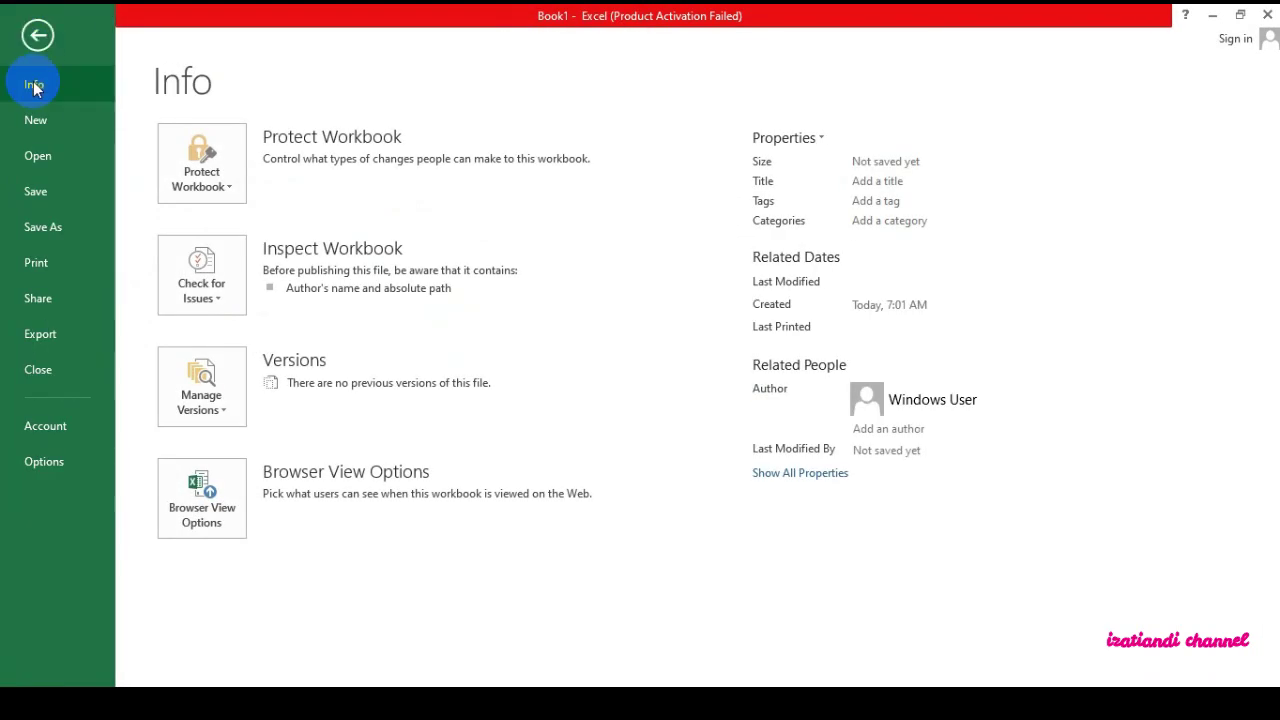
click(40, 182)
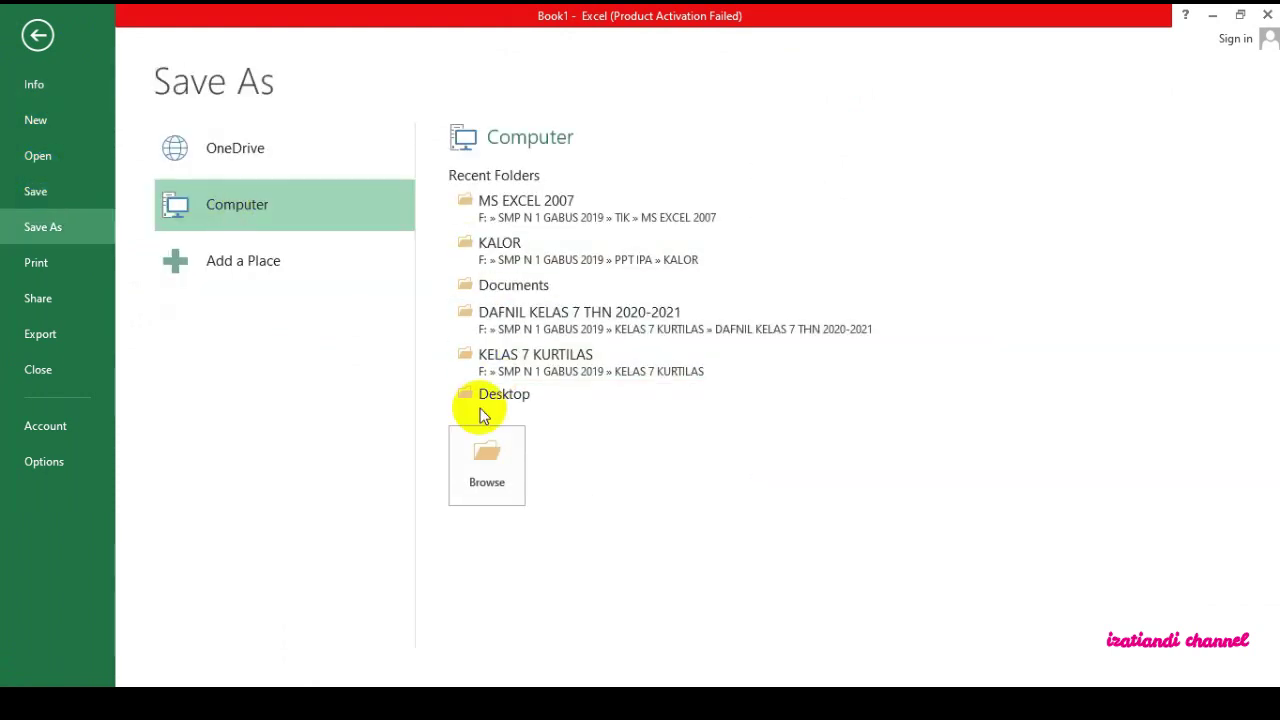
click(486, 465)
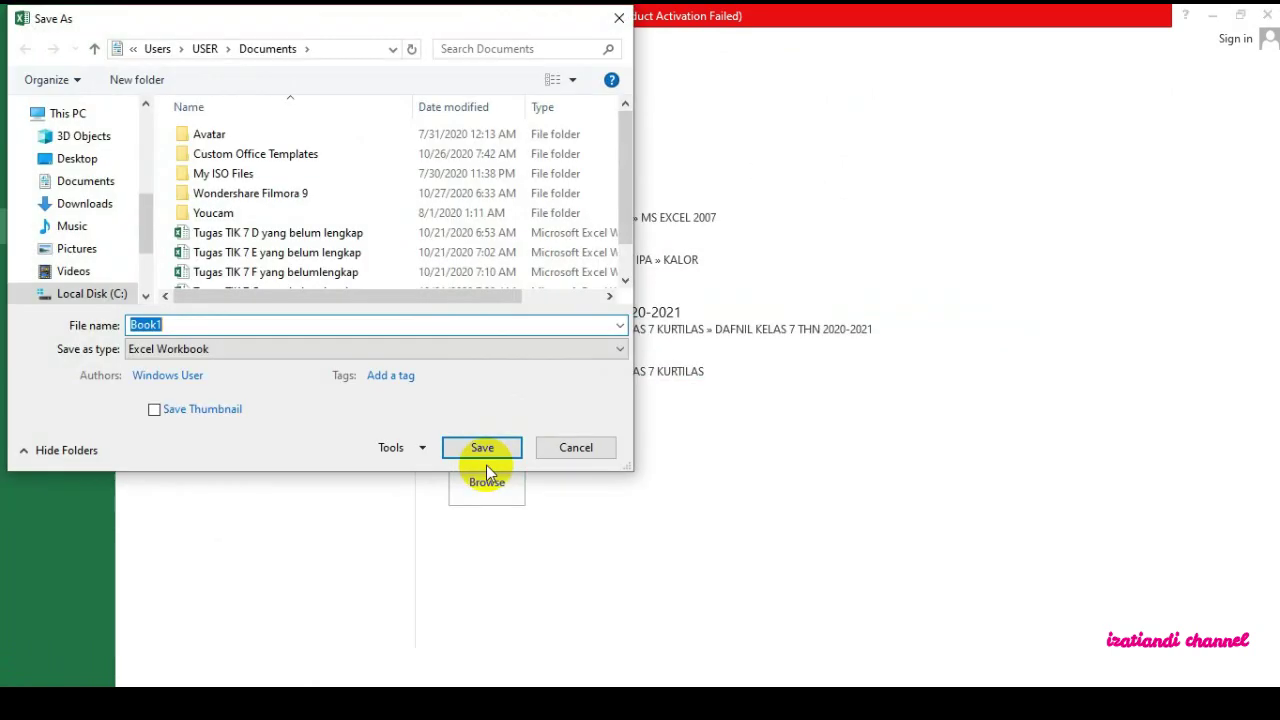
click(146, 246)
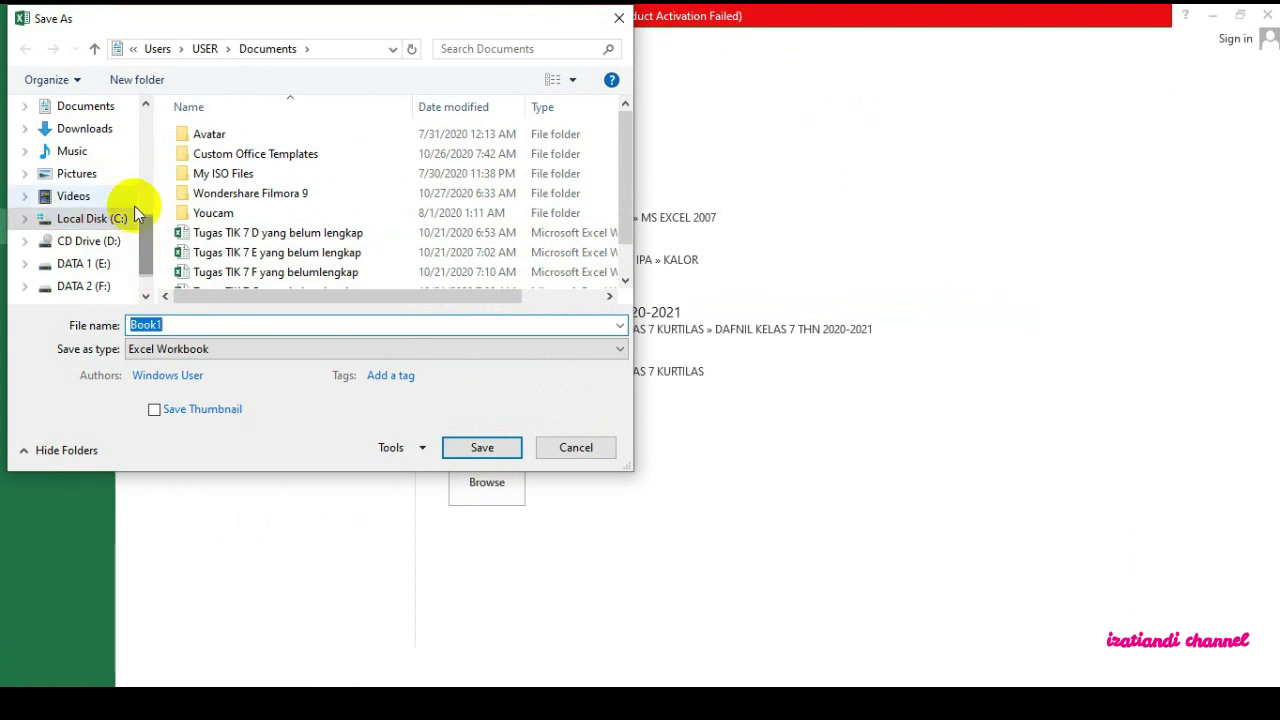
click(90, 110)
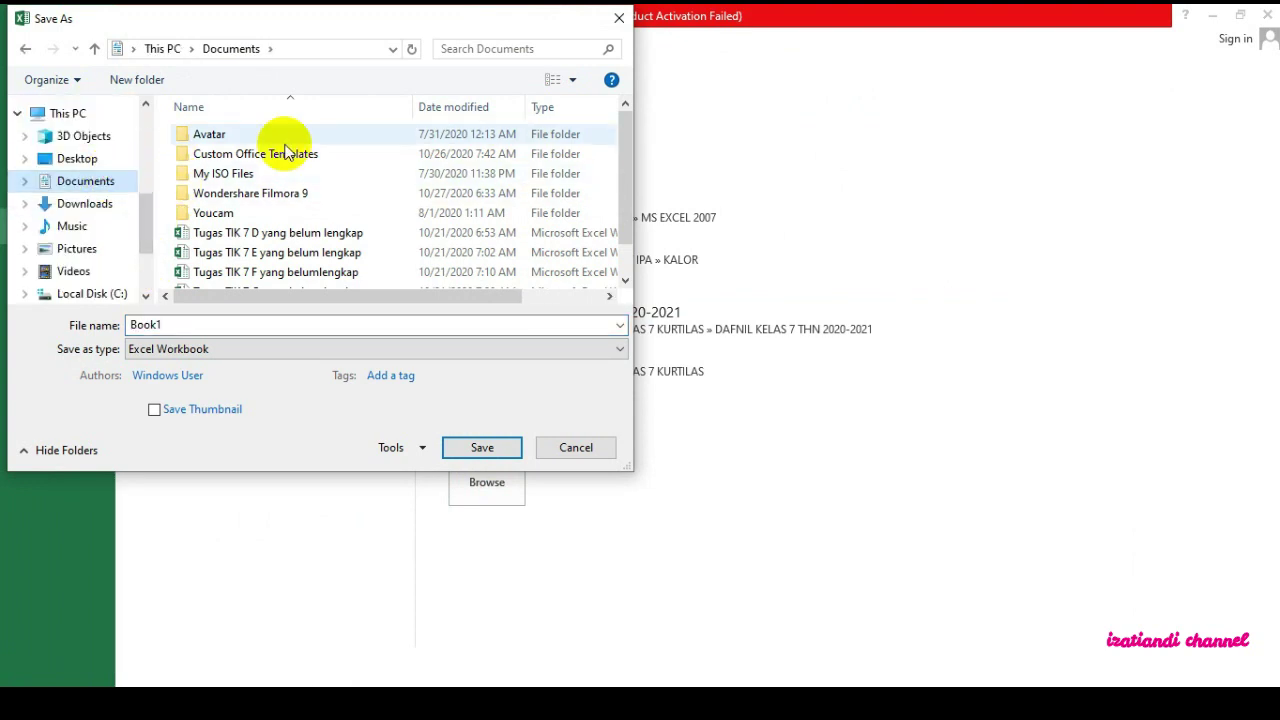
double_click(196, 329)
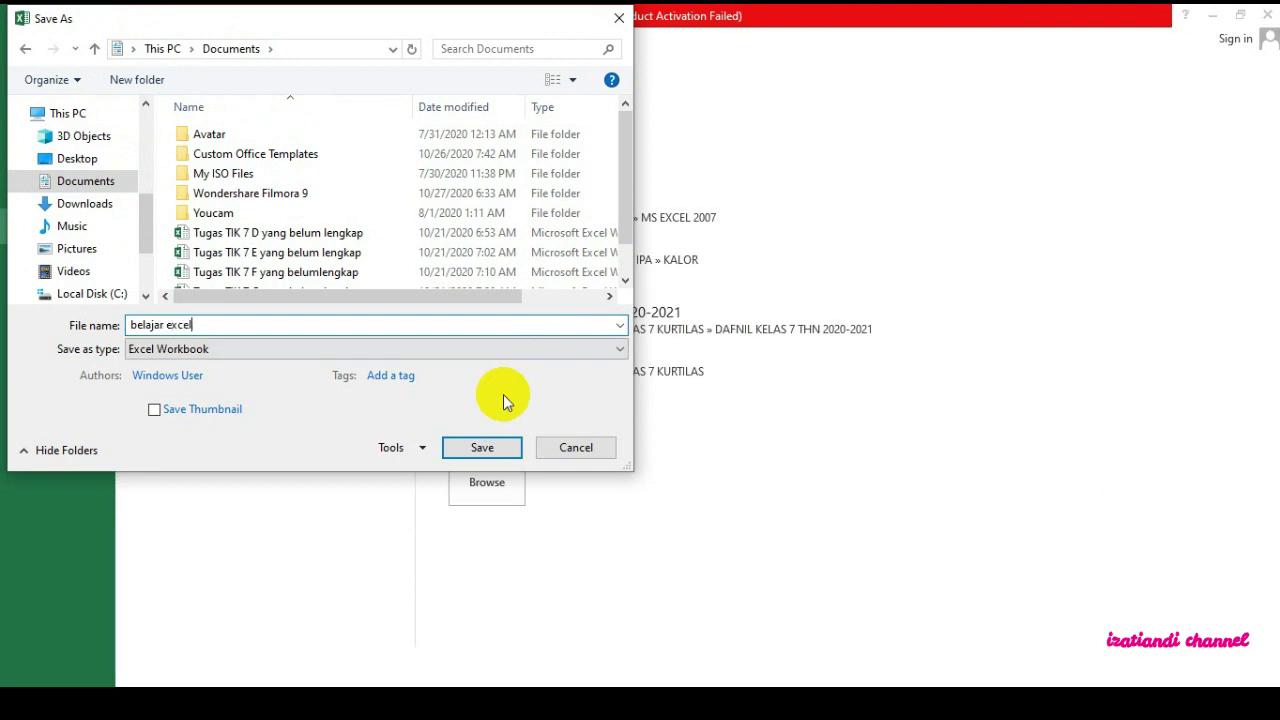
click(482, 448)
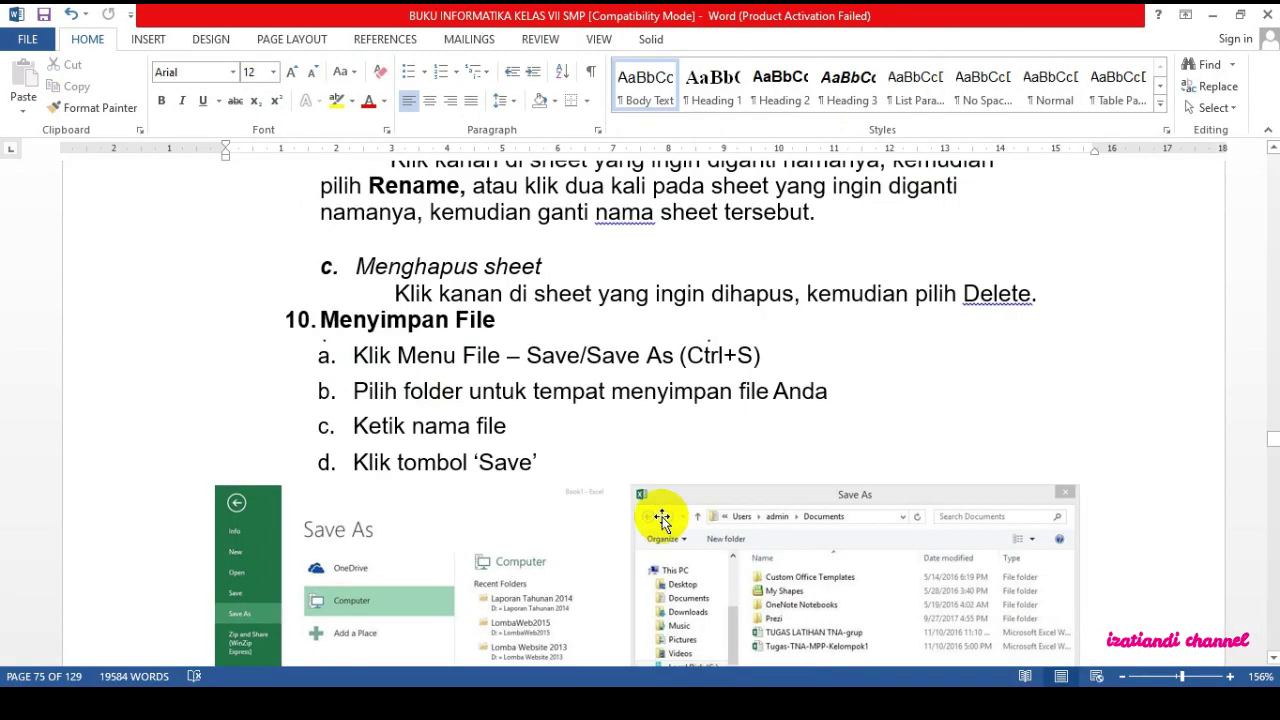
- Switch to Word and examine the Save As illustrations in section 10, "Menyimpan File"
scroll(656, 515, down, 10)
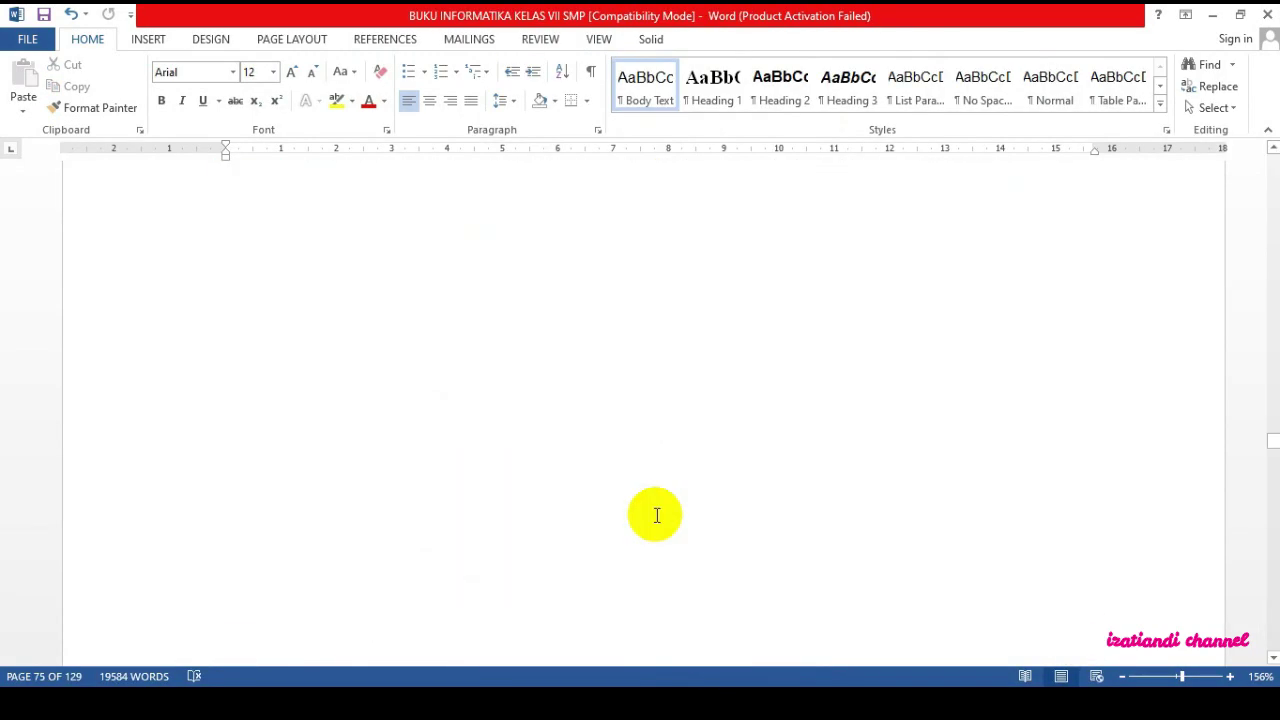
scroll(656, 515, up, 10)
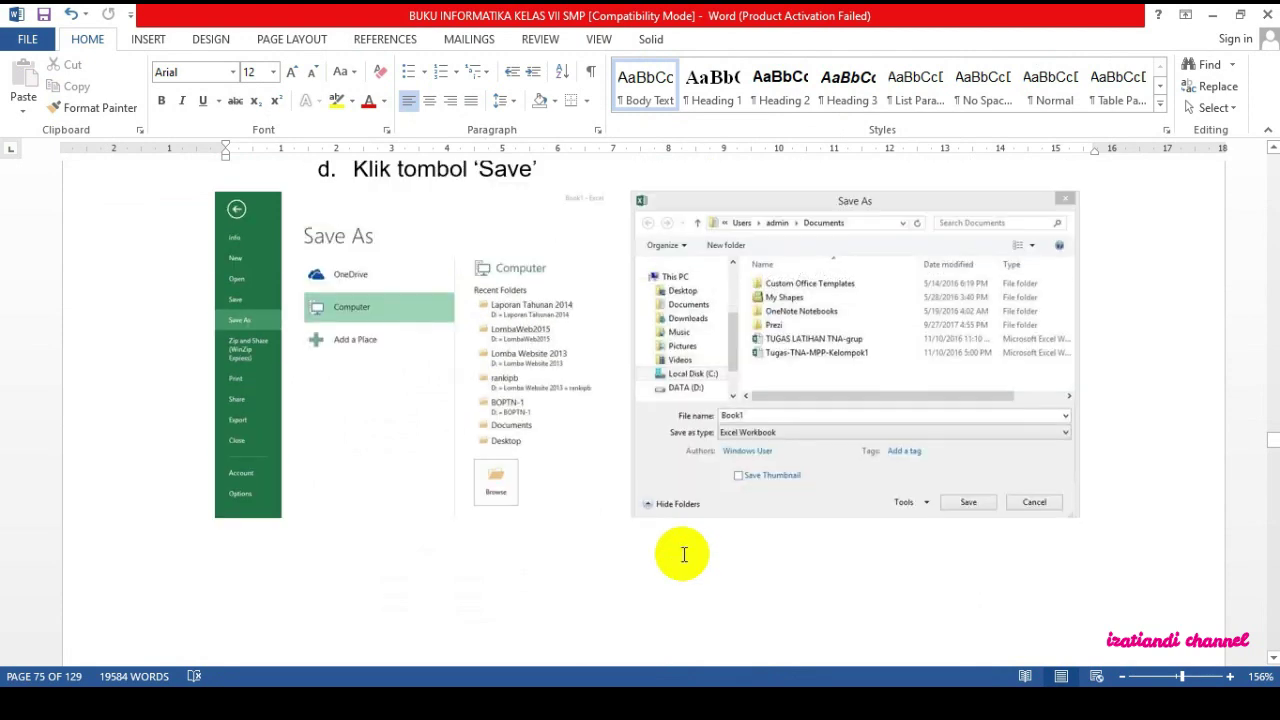